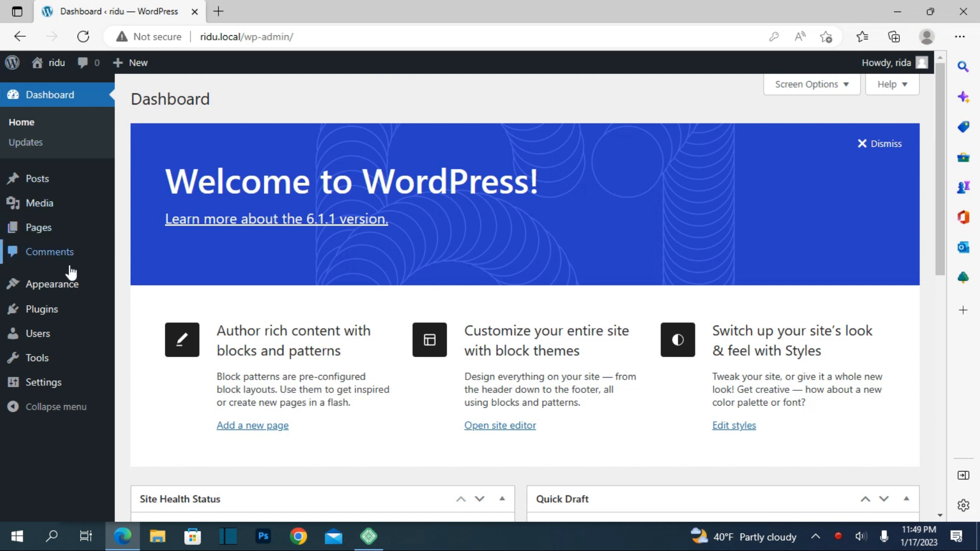
# Open the page for adding new themes and list the latest themes.
pyautogui.moveTo(61, 289)
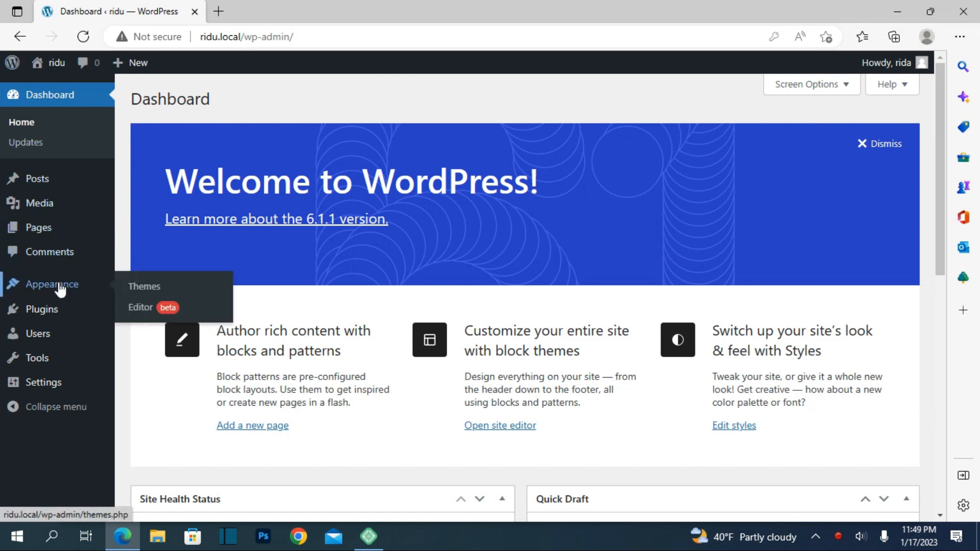
pyautogui.click(152, 286)
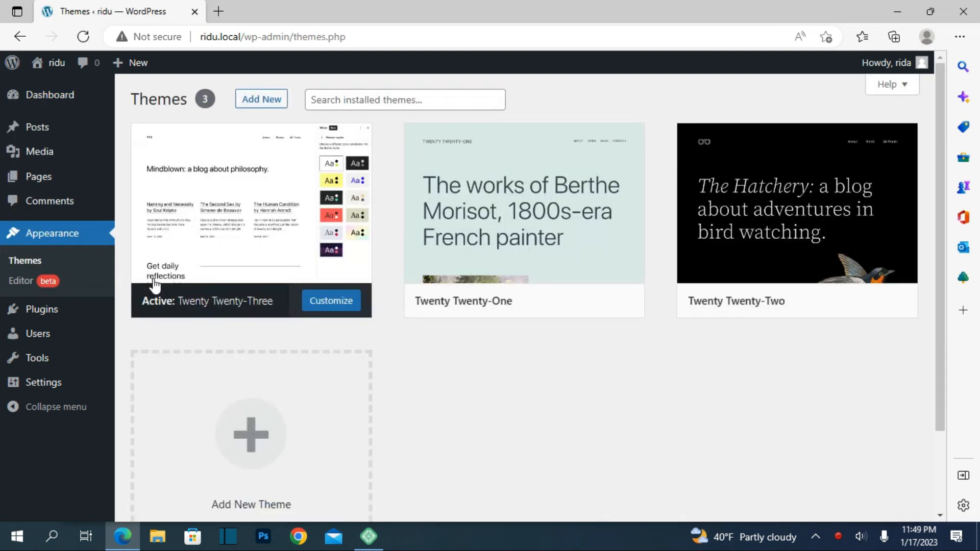
pyautogui.click(269, 102)
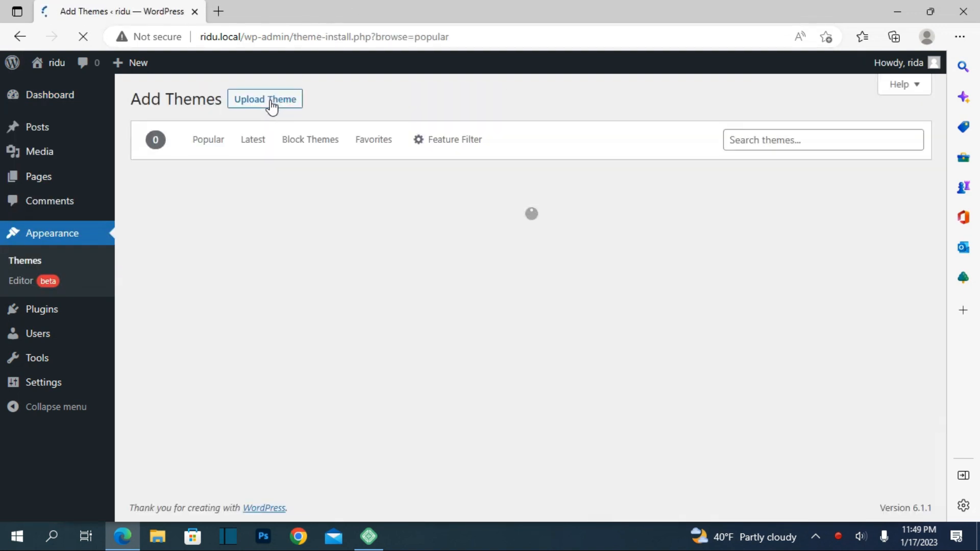
pyautogui.click(258, 147)
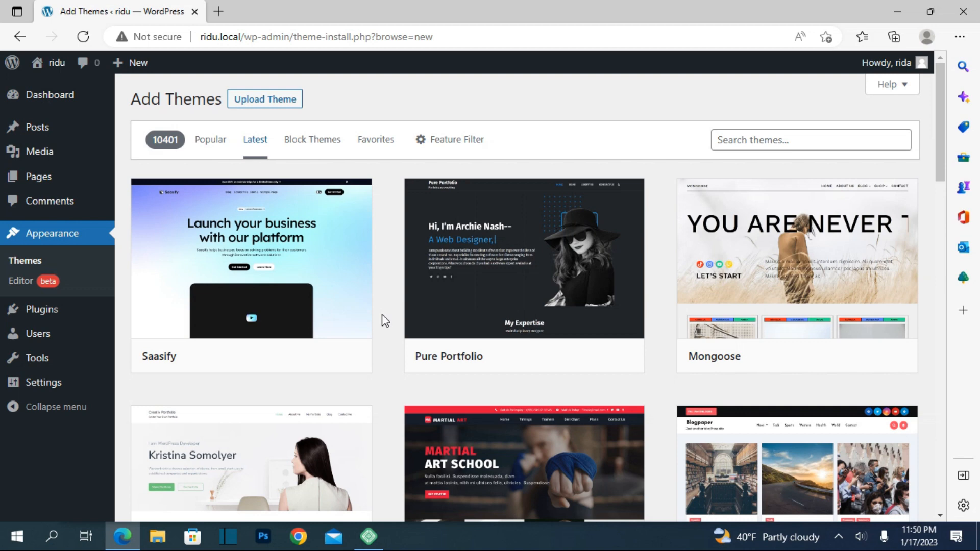
# Preview the Pure Portfolio and Shuttle eblog themes from the latest list, closing each preview.
pyautogui.click(503, 305)
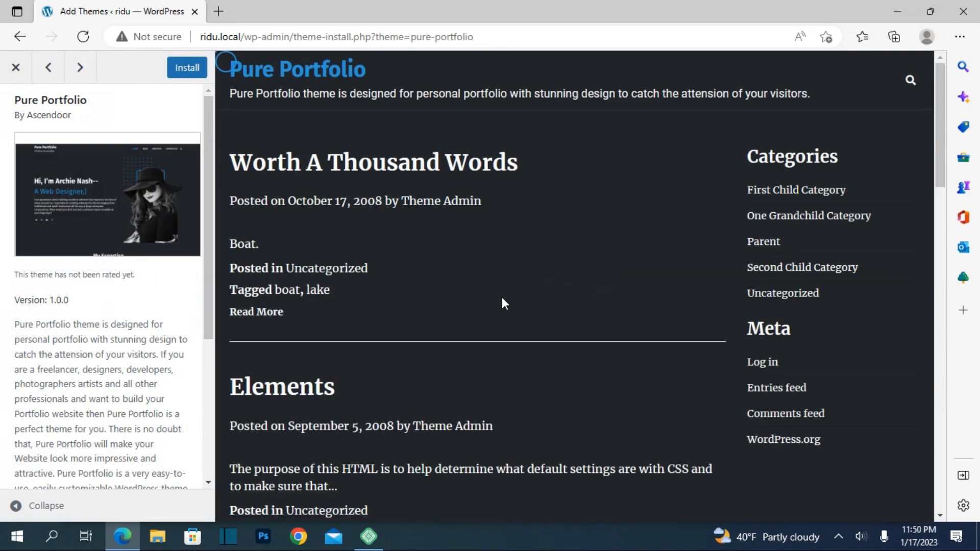
pyautogui.click(16, 66)
pyautogui.scroll(-4, 513, 401)
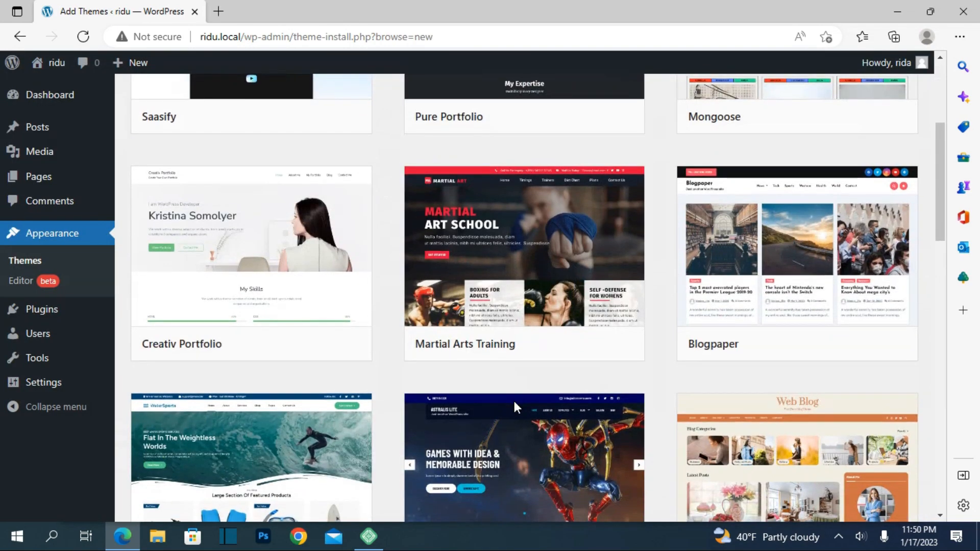
pyautogui.scroll(-4, 512, 399)
pyautogui.scroll(-4, 515, 408)
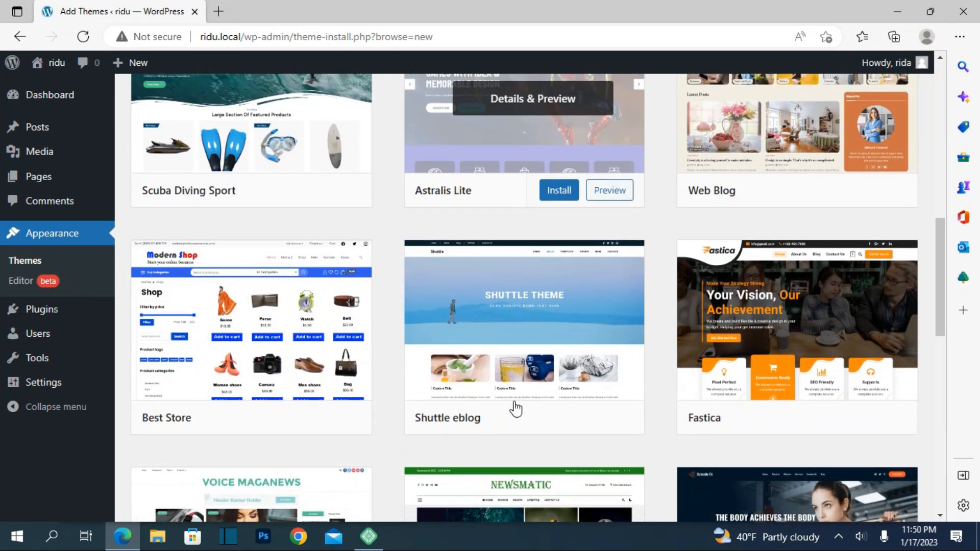
pyautogui.scroll(1, 516, 409)
pyautogui.scroll(-1, 515, 408)
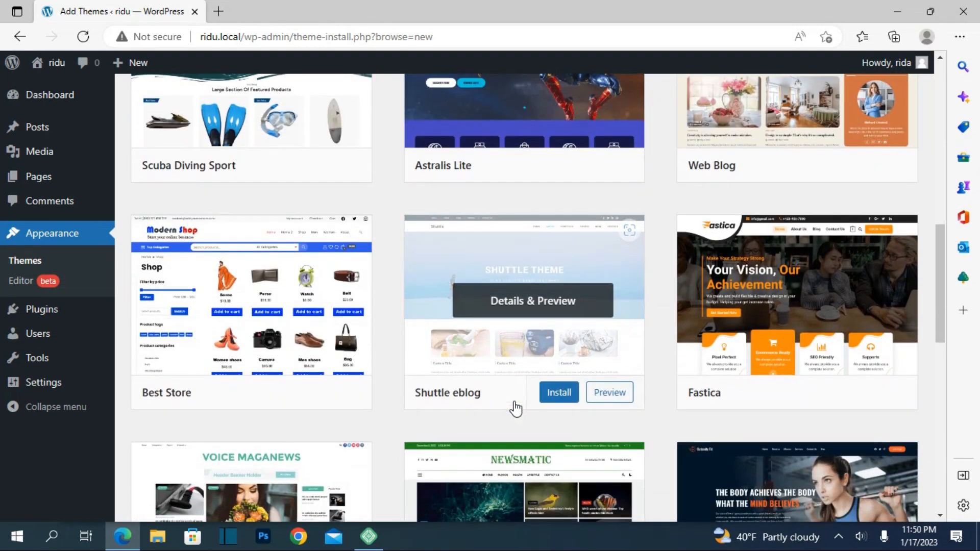
pyautogui.click(514, 341)
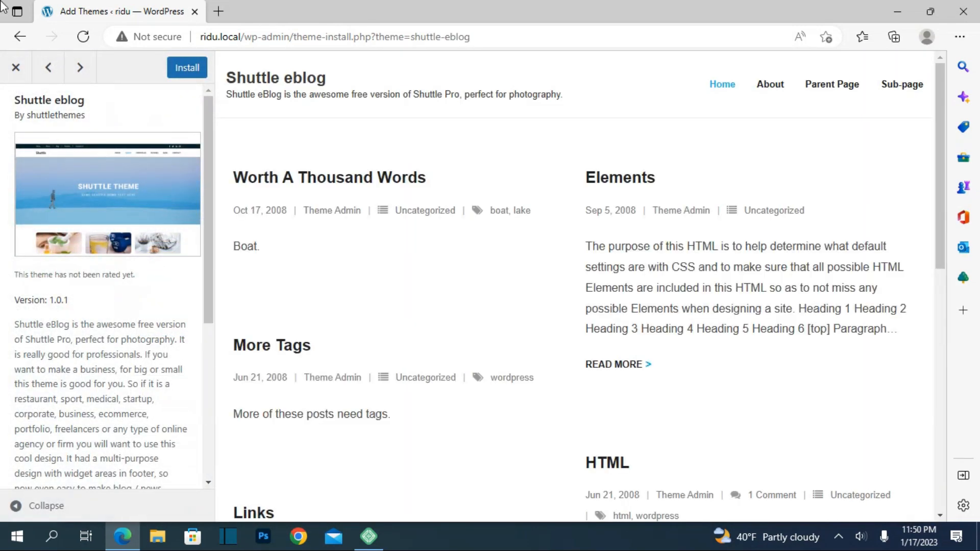
pyautogui.click(14, 70)
# Preview the Gutenify Fit theme, look through its demo page sections, and close the preview.
pyautogui.scroll(-5, 368, 369)
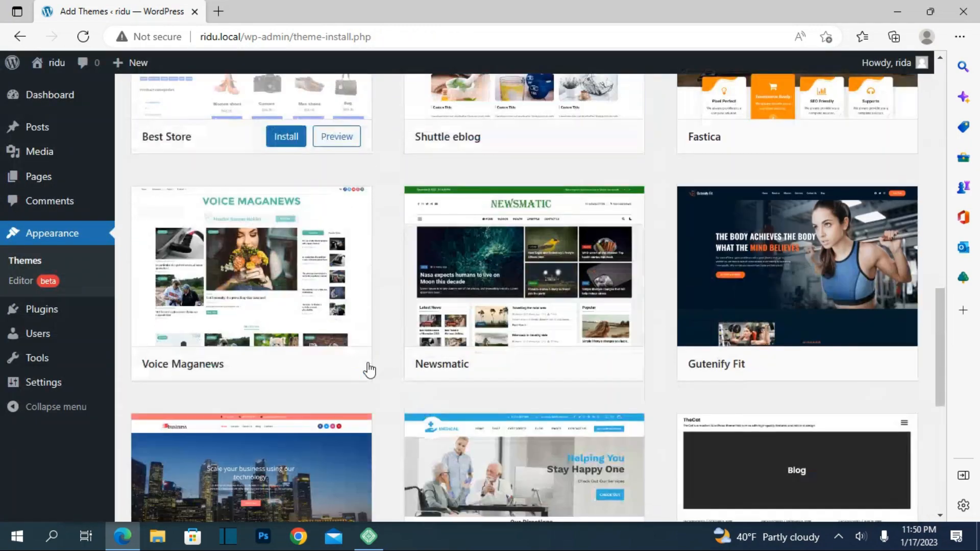
pyautogui.click(836, 237)
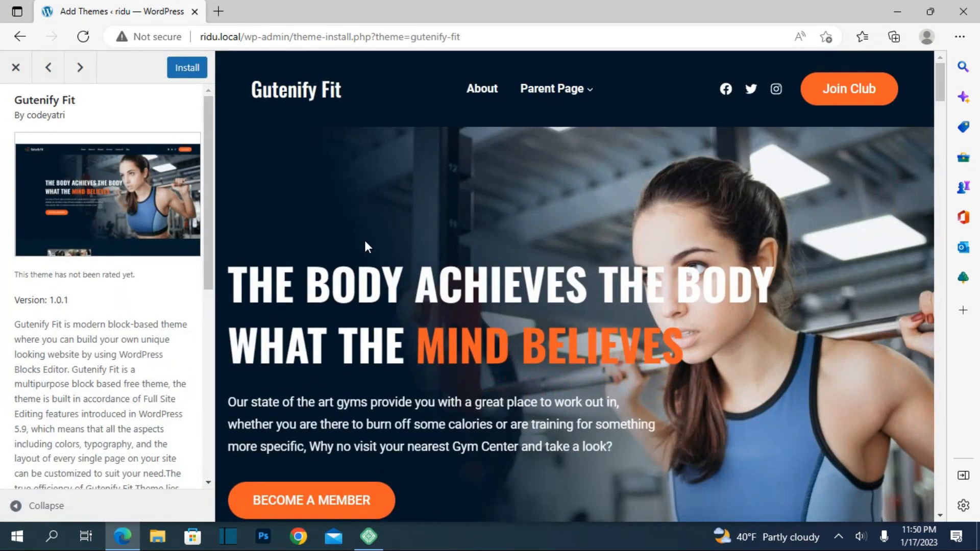
pyautogui.scroll(-15, 365, 247)
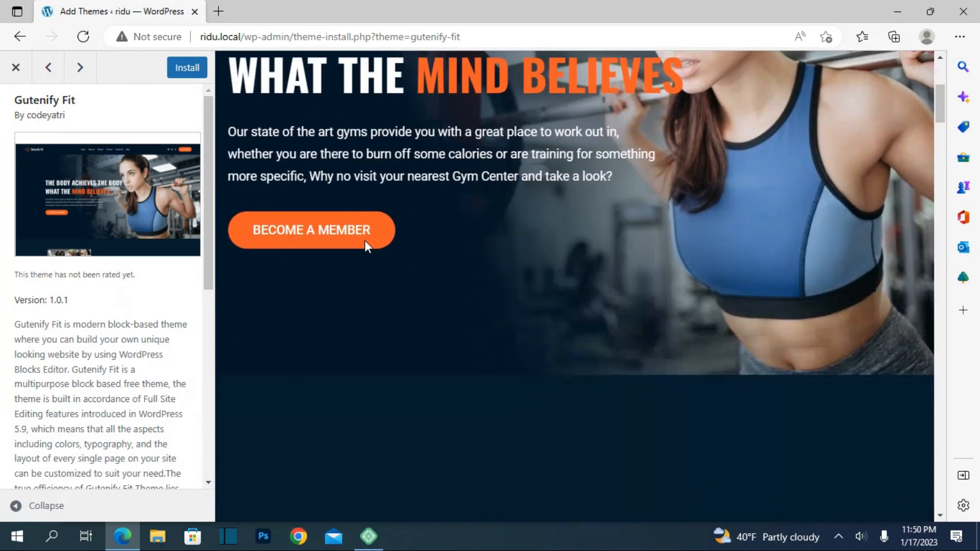
pyautogui.scroll(-10, 365, 247)
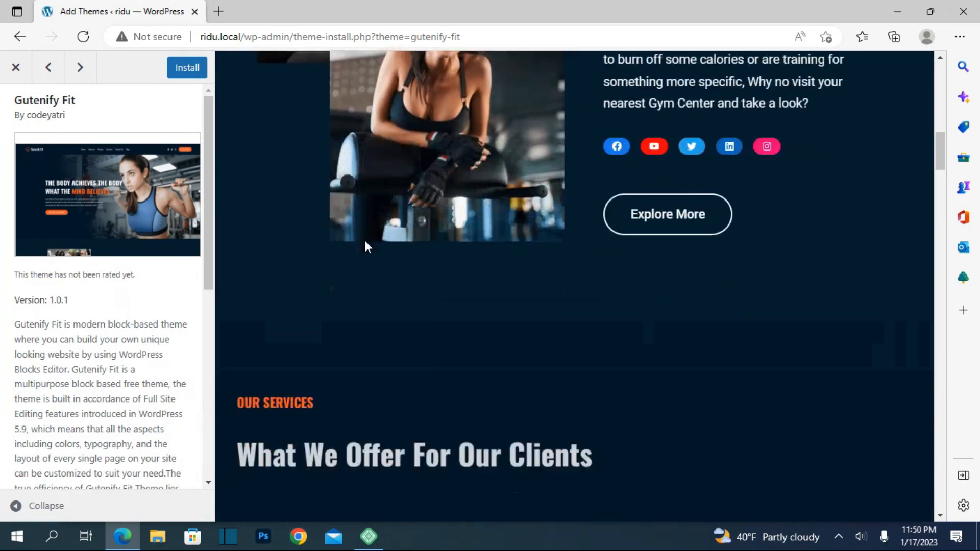
pyautogui.scroll(-10, 365, 243)
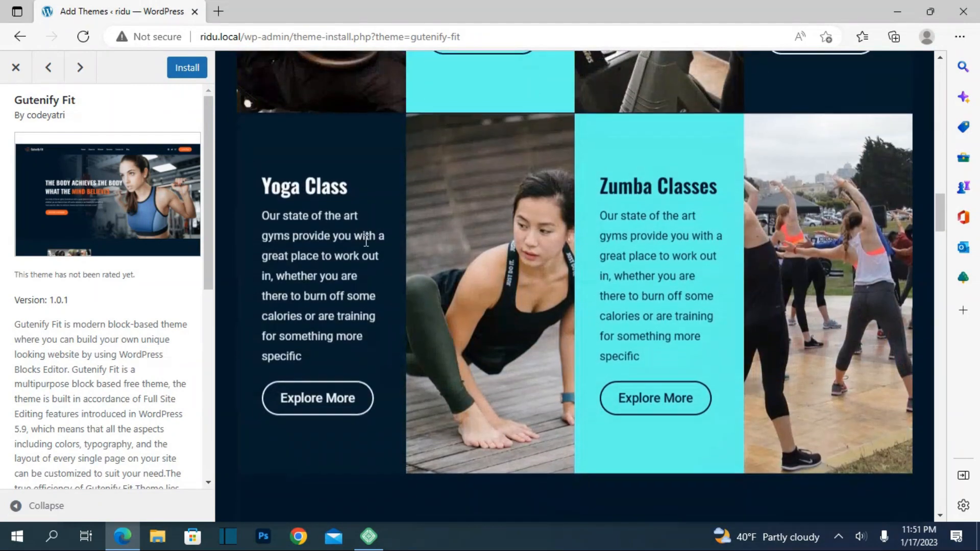
pyautogui.scroll(-10, 364, 235)
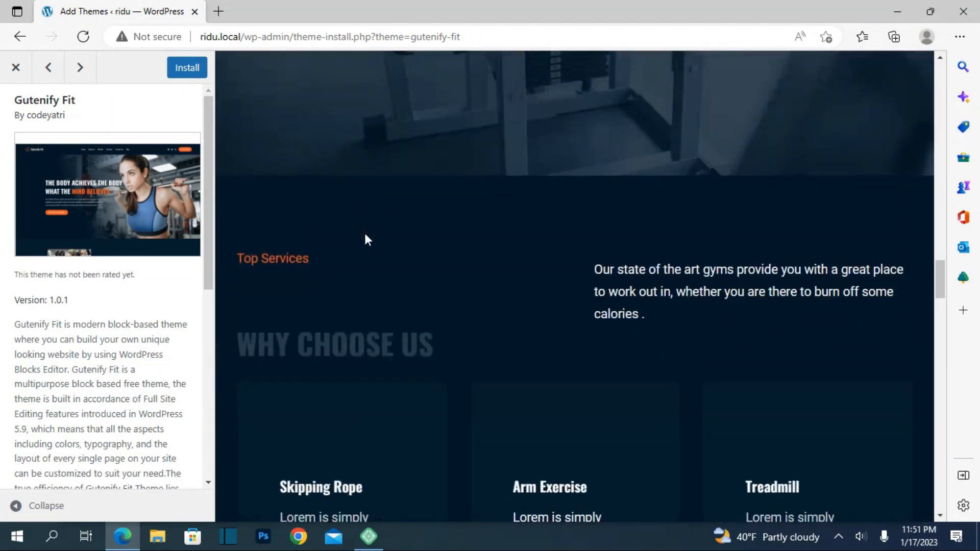
pyautogui.scroll(-10, 364, 231)
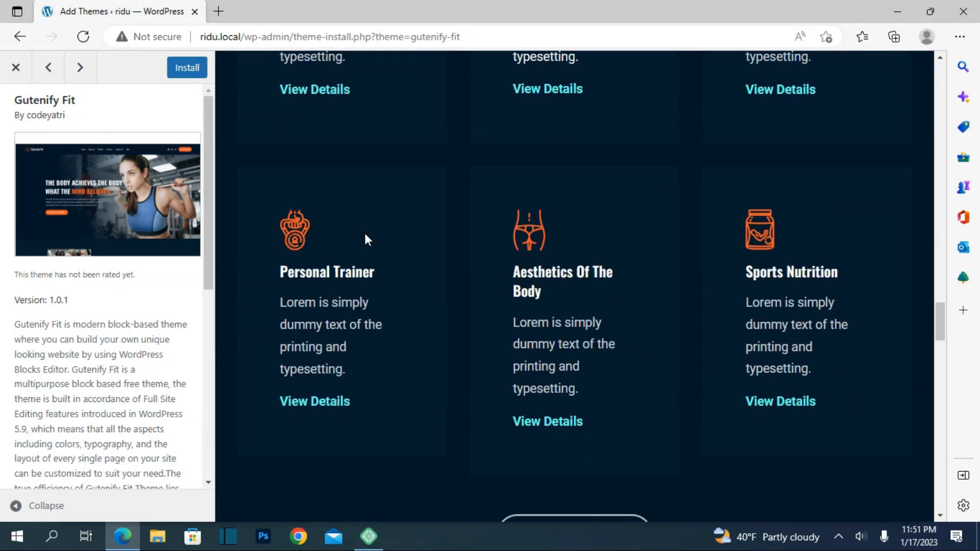
pyautogui.scroll(20, 364, 232)
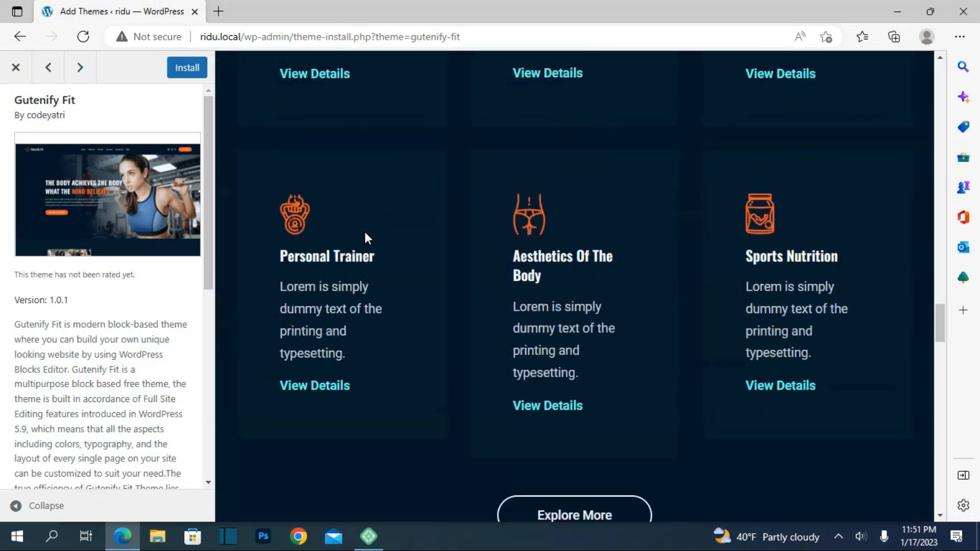
pyautogui.scroll(10, 355, 259)
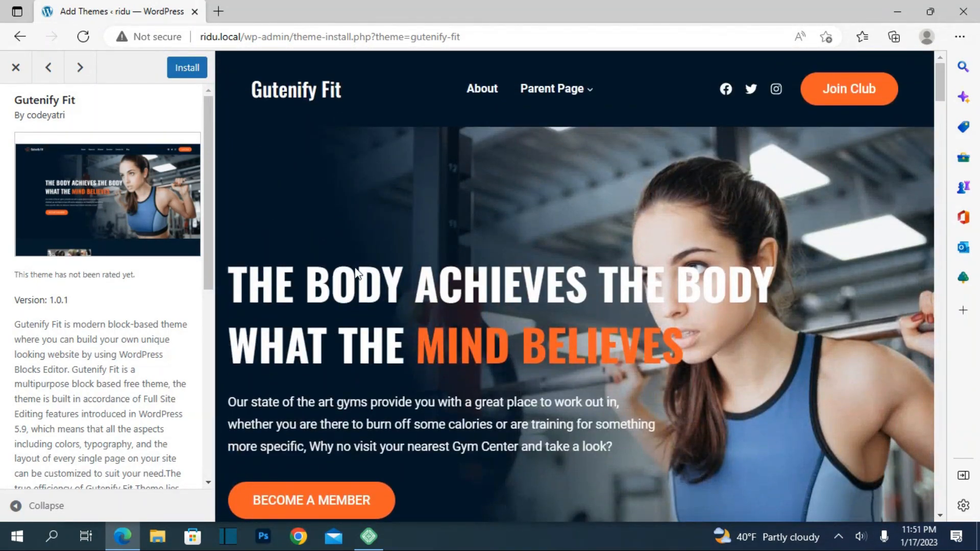
pyautogui.click(10, 67)
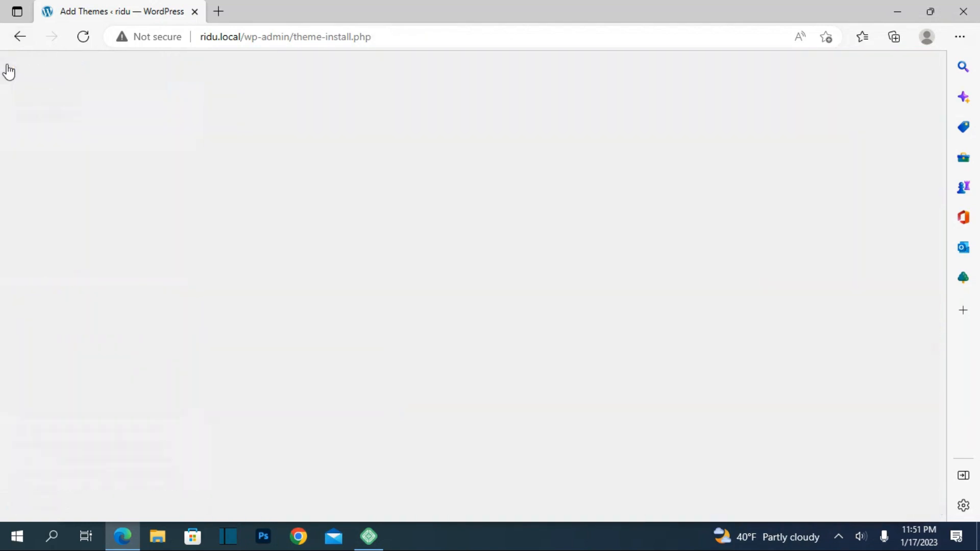
# Preview TheCat theme, look over its blog layout, and close the preview.
pyautogui.scroll(-5, 401, 349)
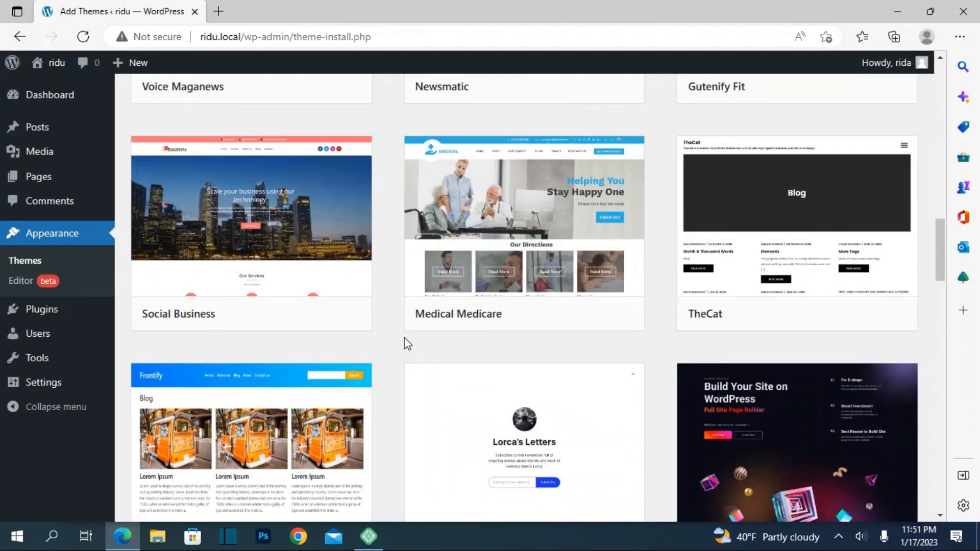
pyautogui.click(844, 252)
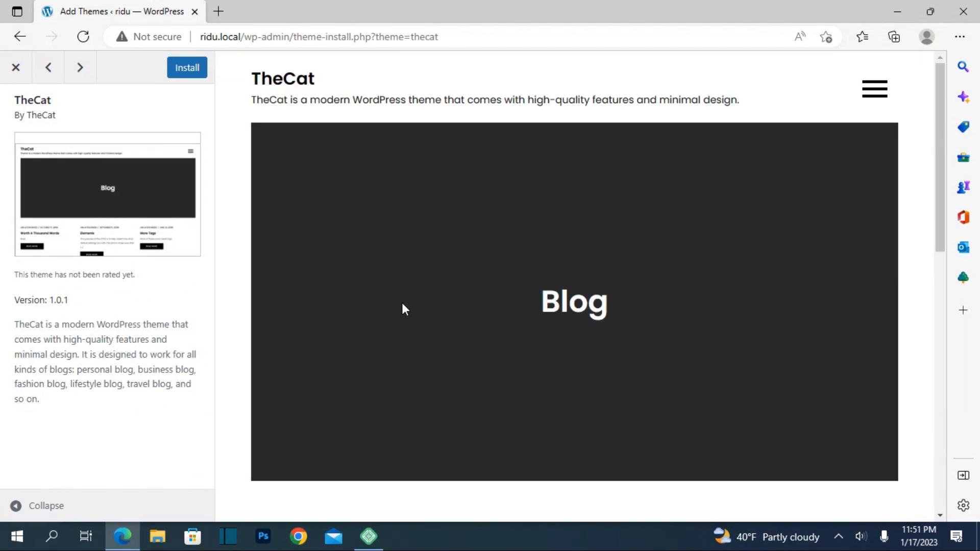
pyautogui.scroll(-10, 402, 304)
pyautogui.scroll(9, 401, 305)
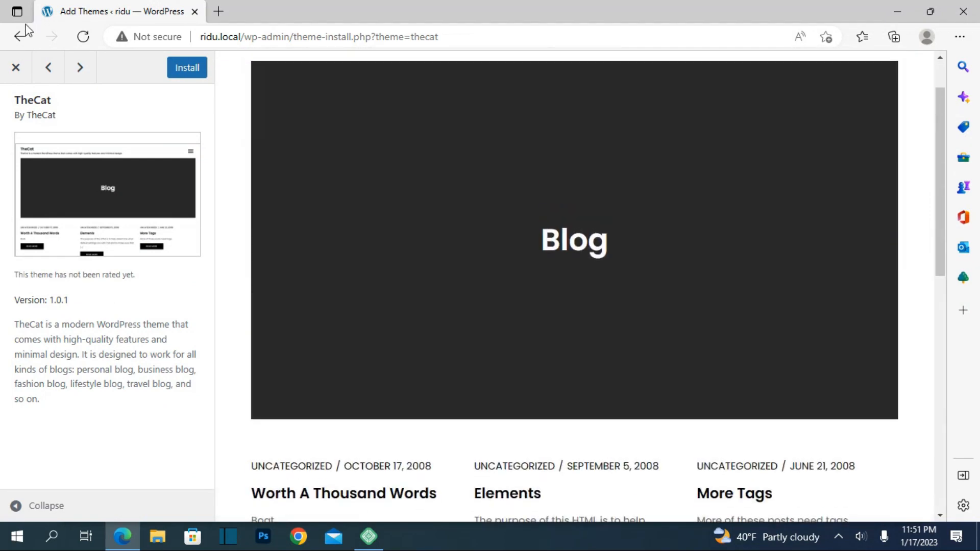
pyautogui.click(10, 77)
# Preview the Jaxon theme, examine its demo page down to the footer, and close the preview.
pyautogui.scroll(-5, 390, 362)
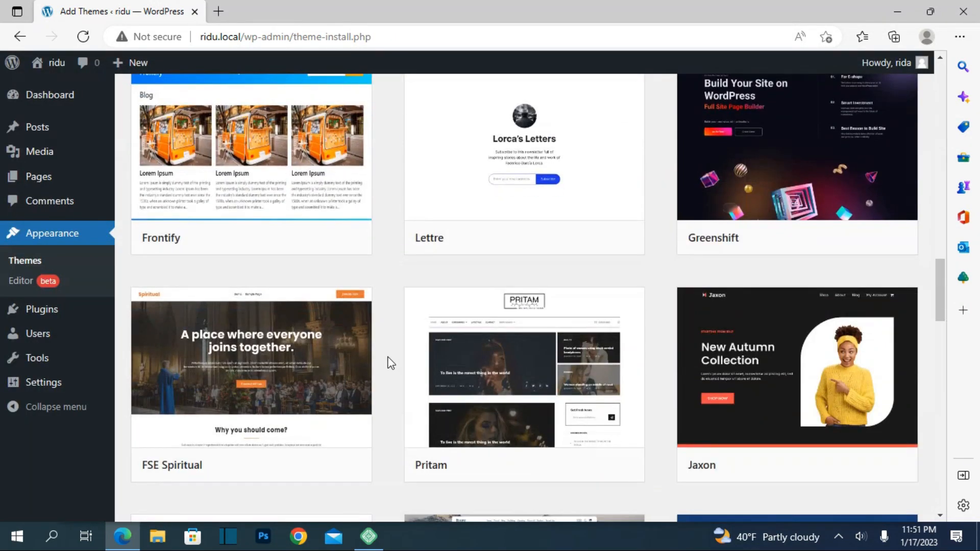
pyautogui.scroll(-3, 390, 363)
pyautogui.click(835, 269)
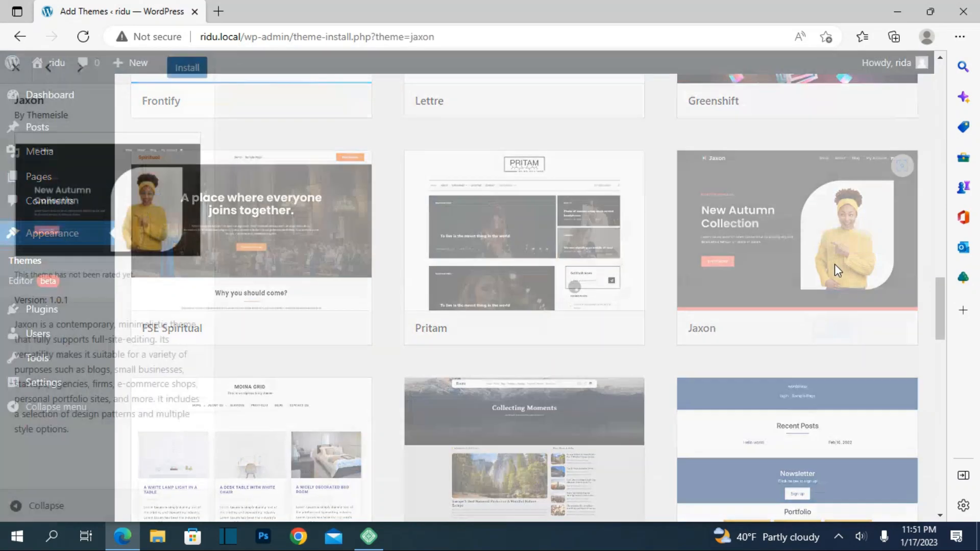
pyautogui.scroll(-2, 428, 255)
pyautogui.scroll(2, 428, 255)
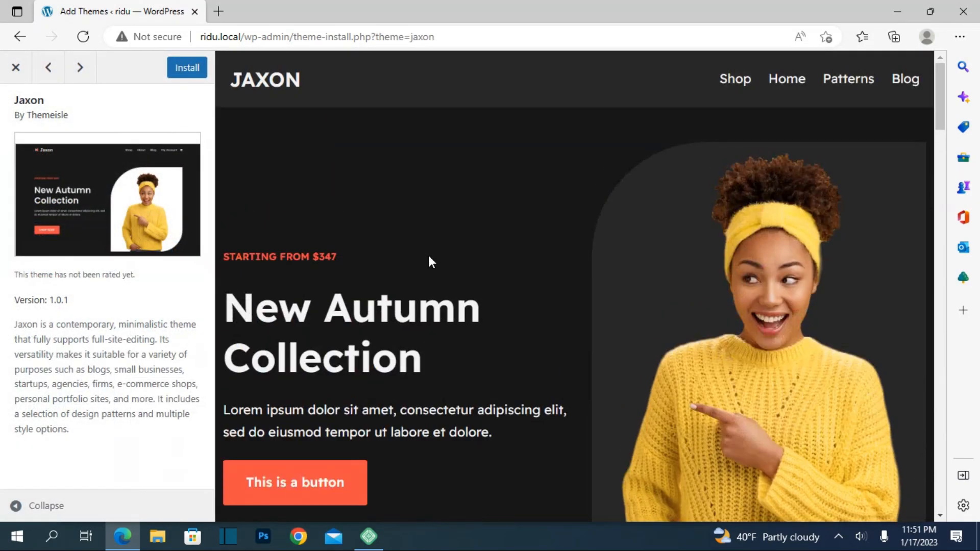
pyautogui.scroll(-5, 431, 250)
pyautogui.scroll(-15, 432, 249)
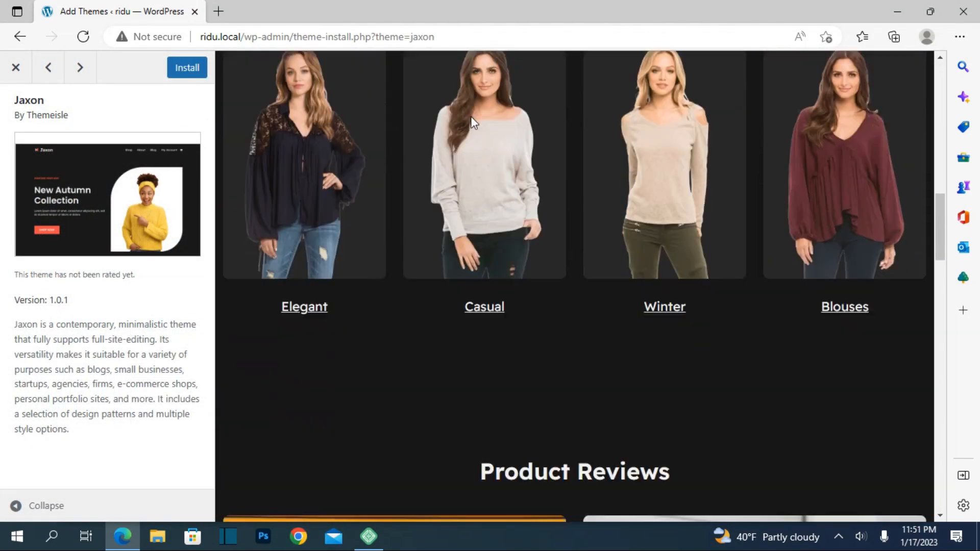
pyautogui.scroll(-12, 472, 110)
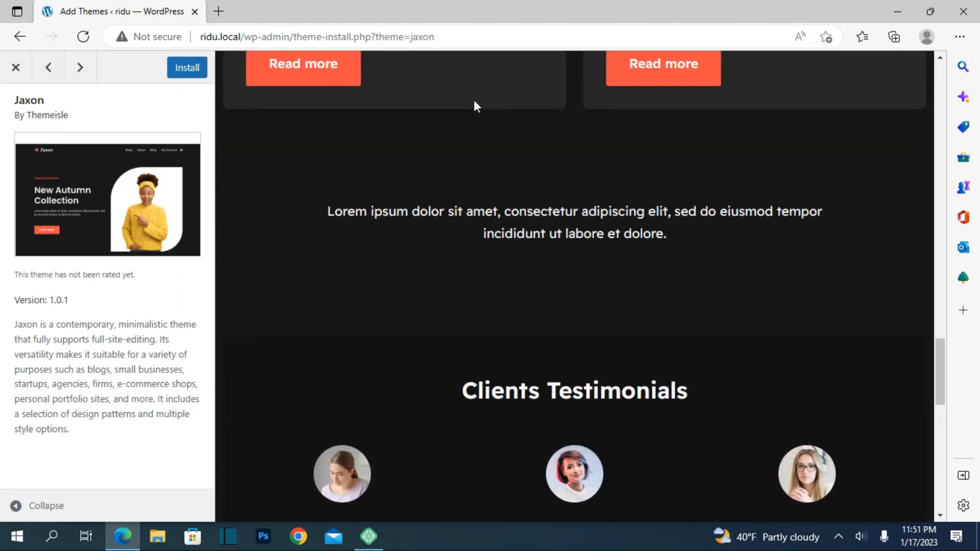
pyautogui.scroll(-12, 474, 100)
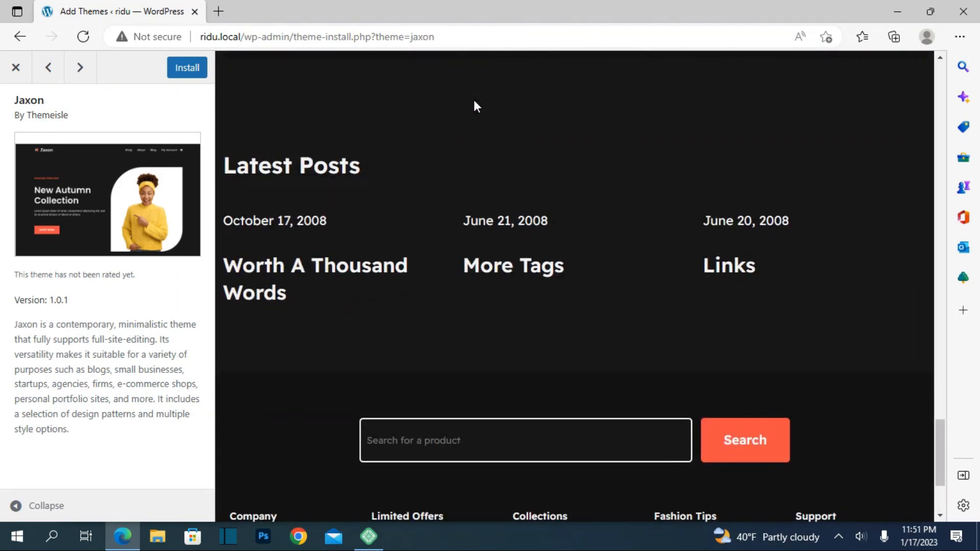
pyautogui.click(15, 68)
# Browse the remaining latest themes and search the theme directory for "blog".
pyautogui.scroll(-4, 405, 369)
pyautogui.scroll(-4, 407, 366)
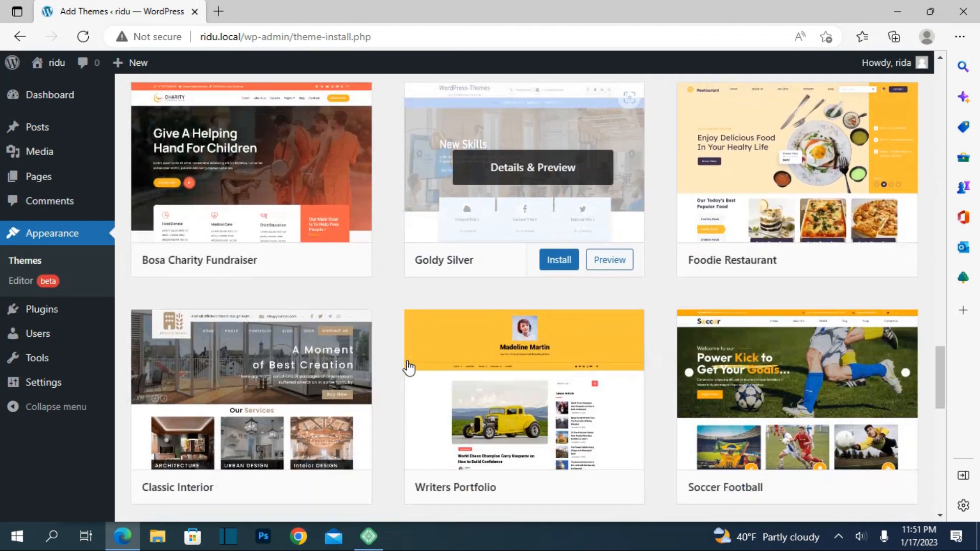
pyautogui.scroll(20, 408, 368)
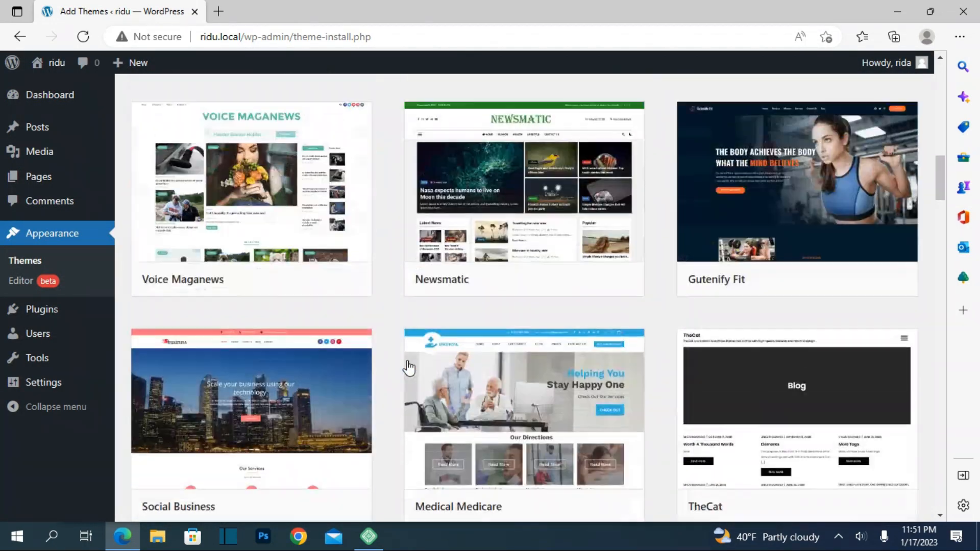
pyautogui.scroll(1, 407, 376)
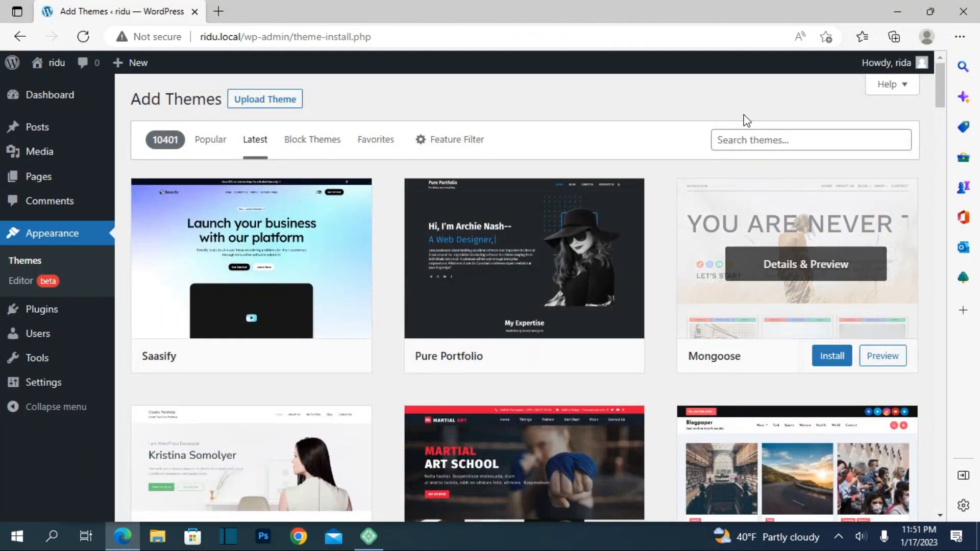
pyautogui.click(743, 140)
pyautogui.write('bl')
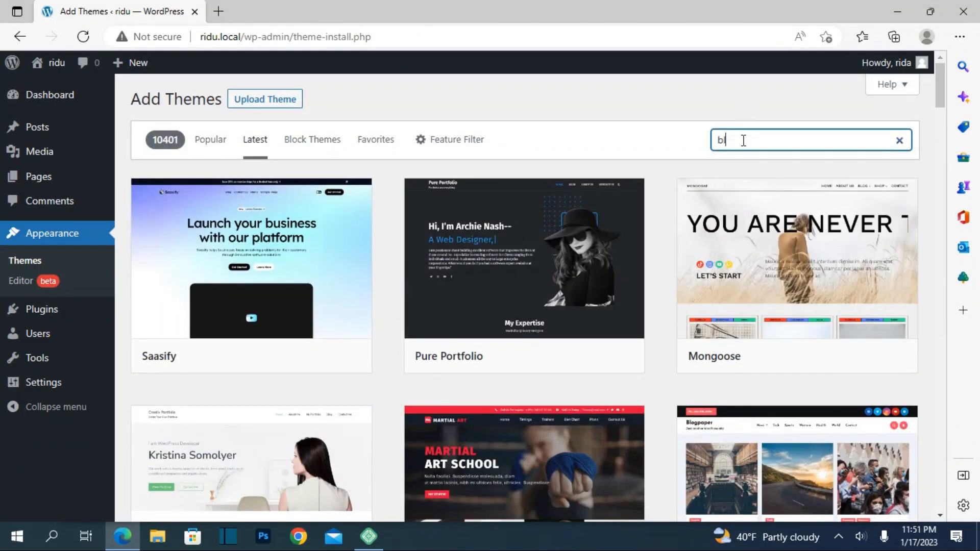
pyautogui.write('og')
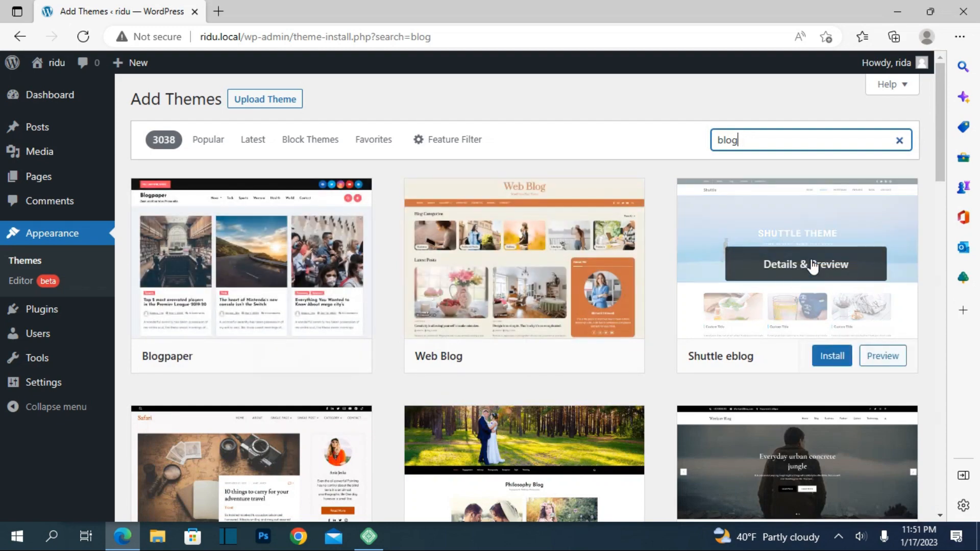
# Preview the Shuttle eblog theme from the blog search results, close it, and continue through the results.
pyautogui.click(813, 266)
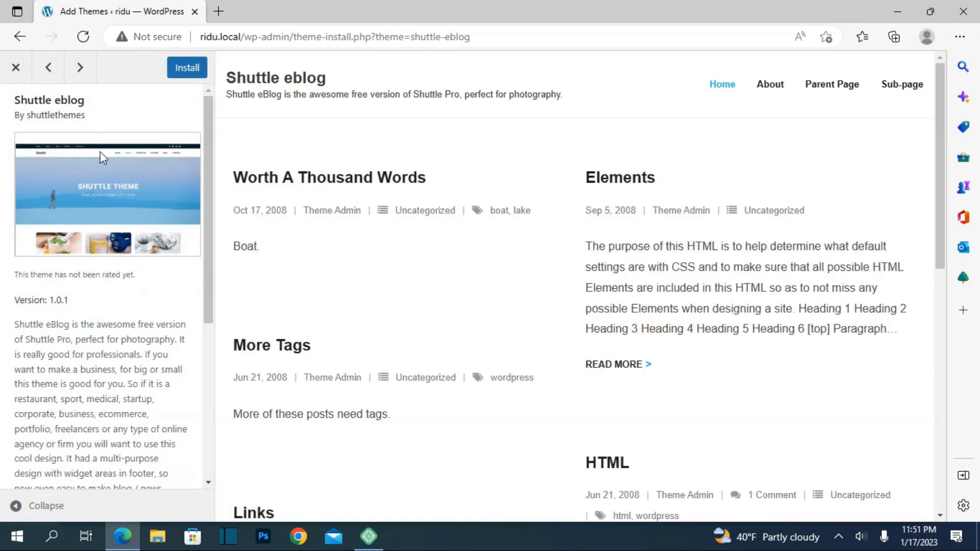
pyautogui.click(16, 67)
pyautogui.scroll(-5, 357, 302)
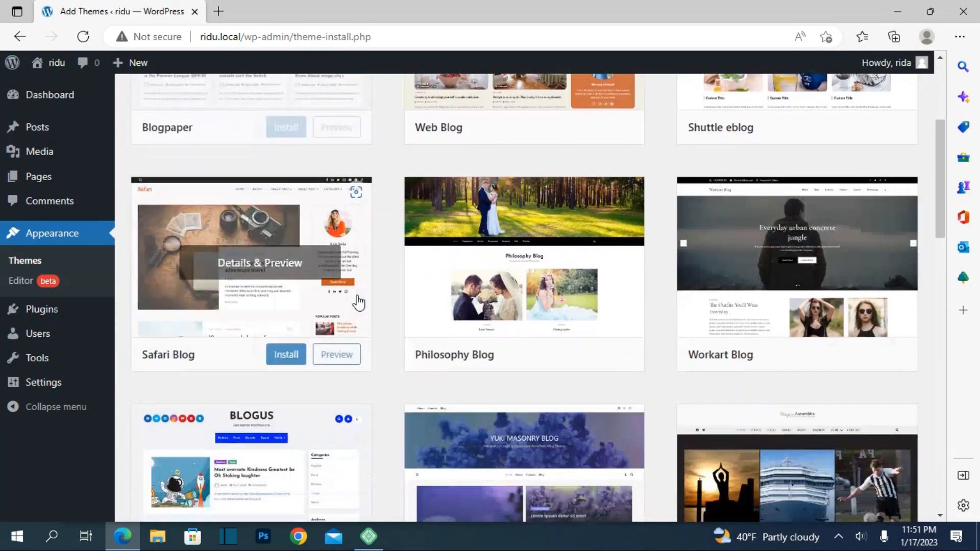
# Preview the Safari Blog theme and the Easy Blogging theme from the blog search results, closing each preview.
pyautogui.click(358, 301)
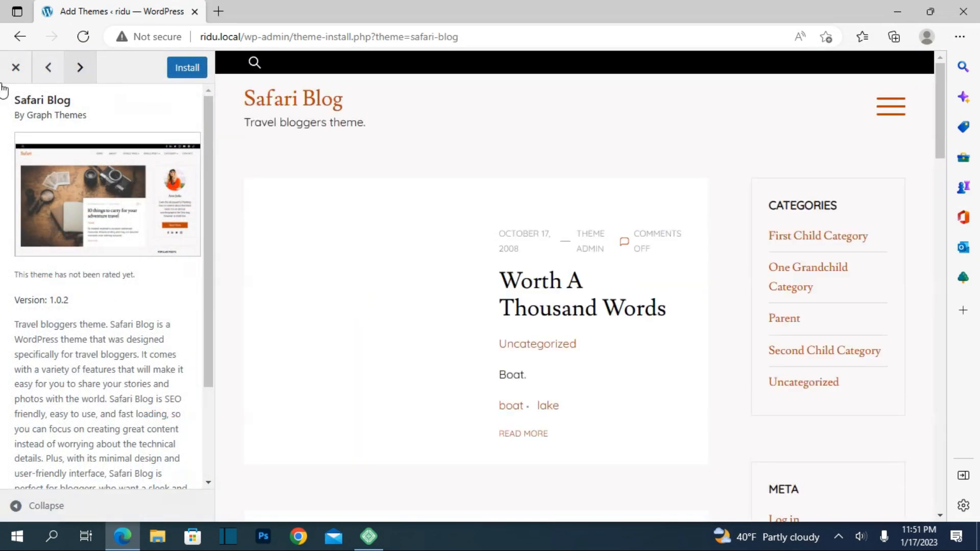
pyautogui.click(16, 67)
pyautogui.scroll(-4, 514, 339)
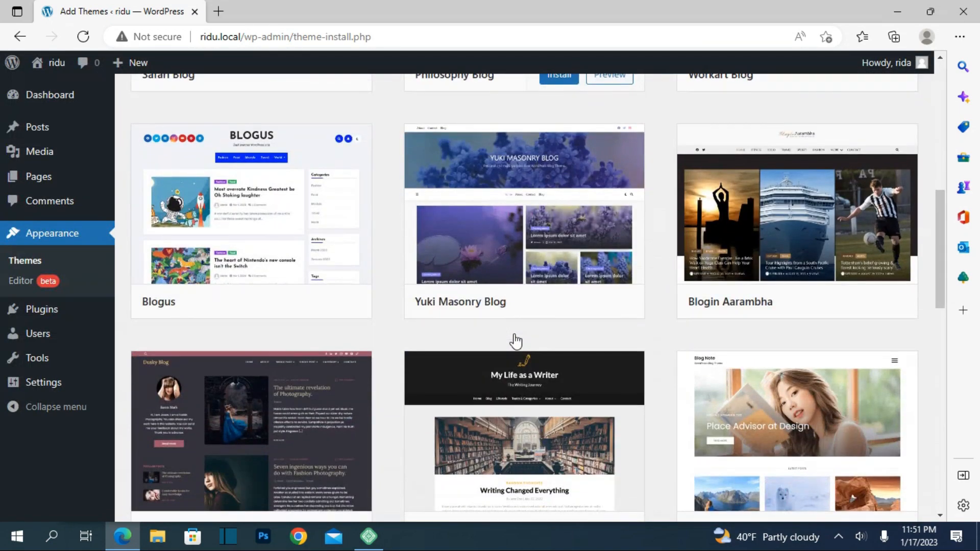
pyautogui.scroll(-3, 515, 341)
pyautogui.click(516, 341)
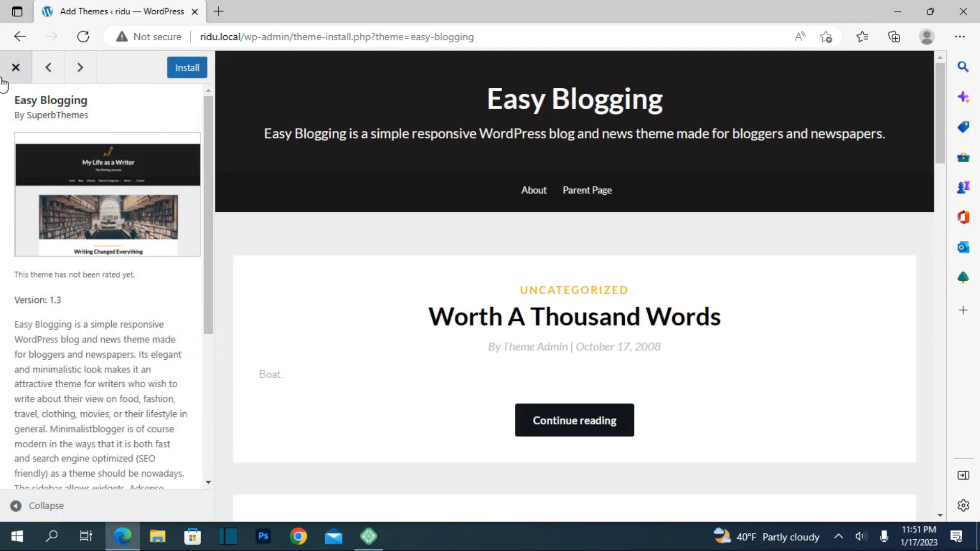
pyautogui.click(16, 66)
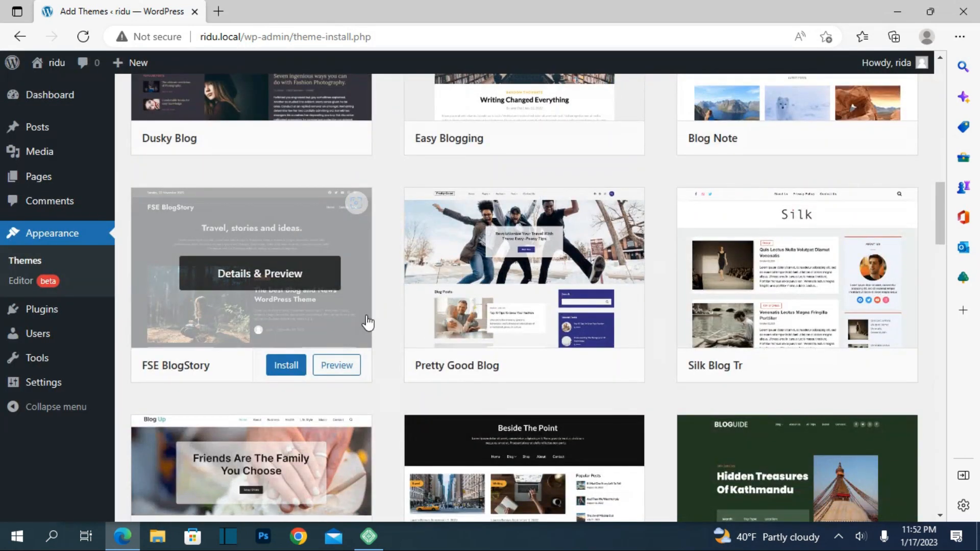
# Preview the FSE BlogStory theme, look over its post layout, and close the preview.
pyautogui.click(297, 305)
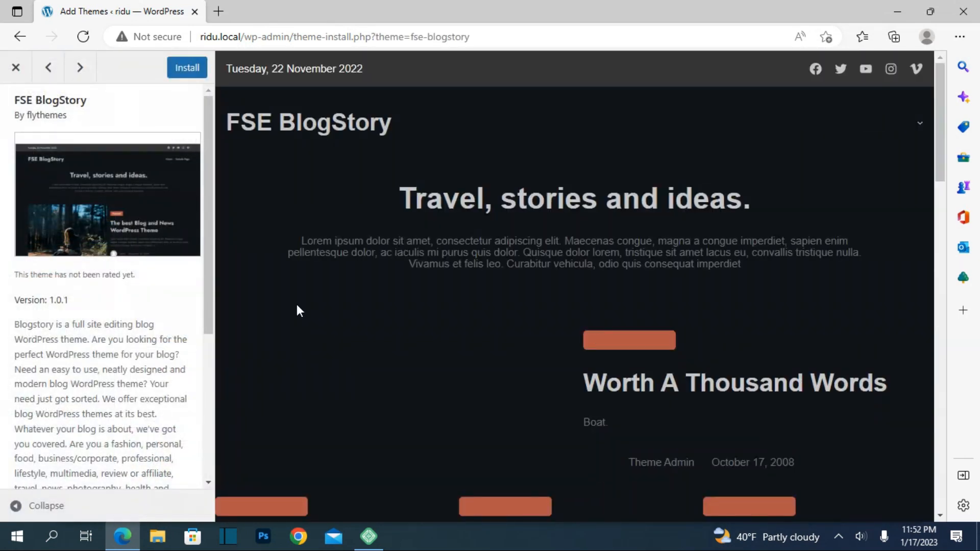
pyautogui.scroll(-5, 297, 305)
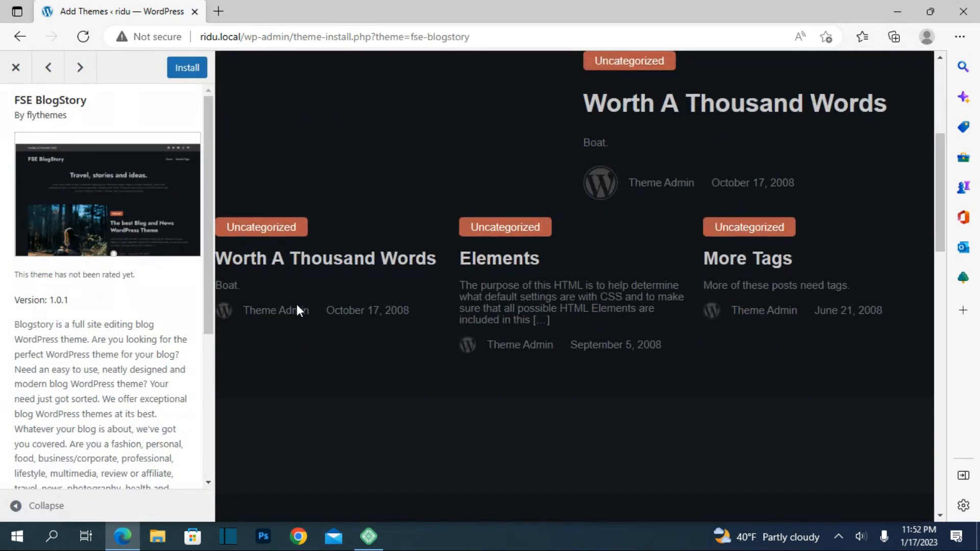
pyautogui.click(16, 68)
pyautogui.scroll(-6, 455, 351)
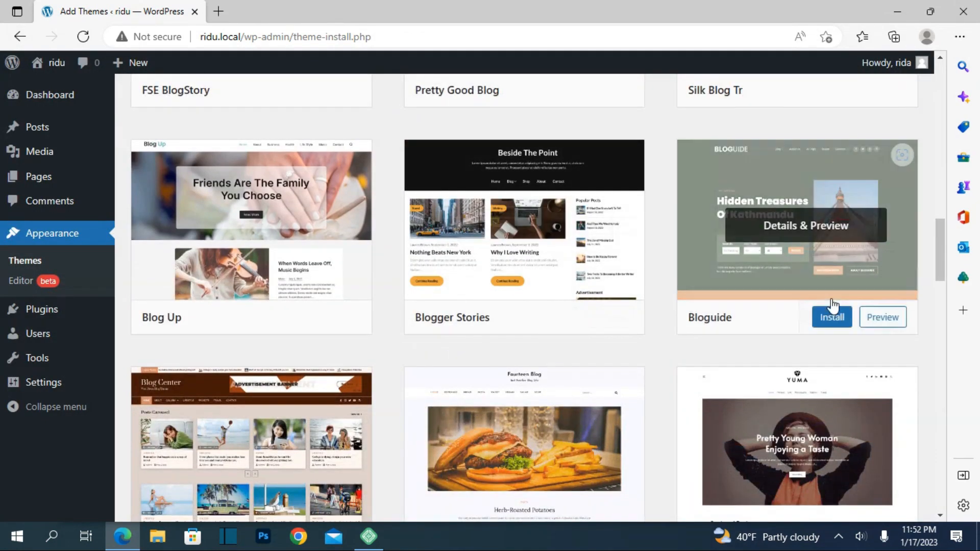
# Preview the Bloguide theme and the Advertisingly Blog theme, look over the latter's post list, and close the preview.
pyautogui.click(811, 272)
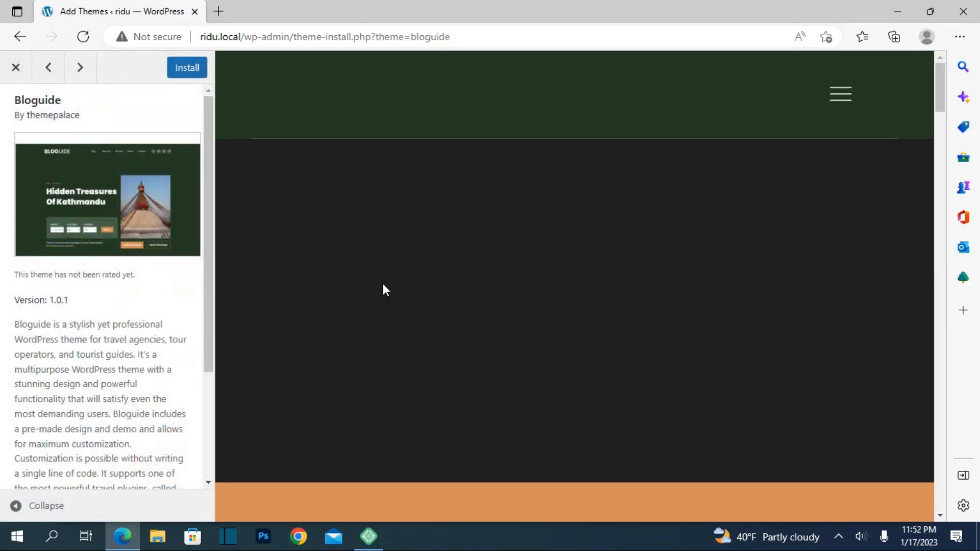
pyautogui.press('Right')
pyautogui.scroll(-5, 525, 269)
pyautogui.scroll(-5, 525, 270)
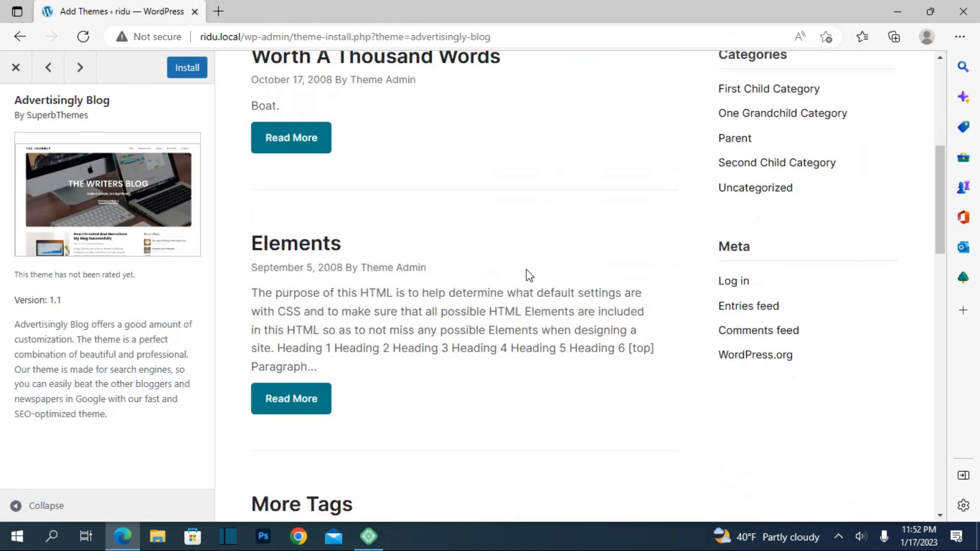
pyautogui.click(23, 78)
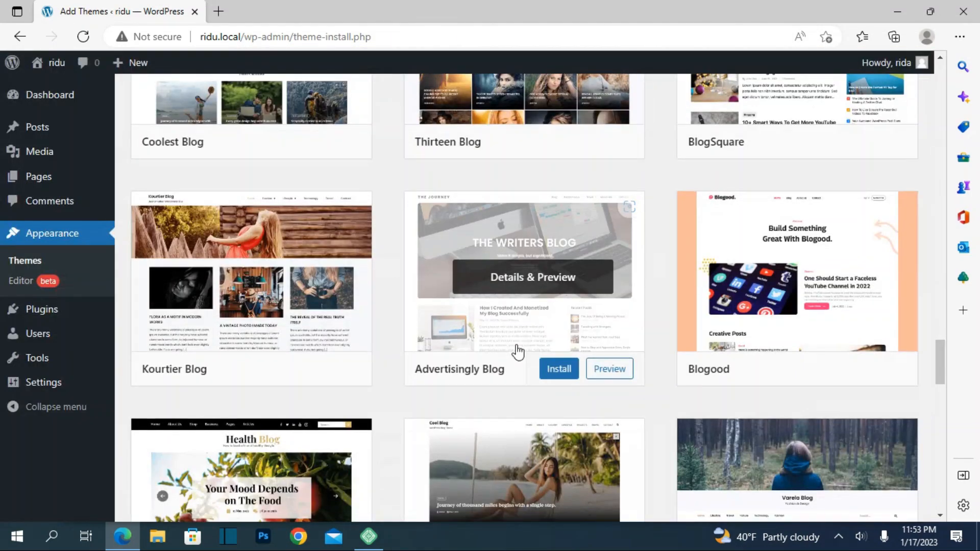
# Preview the Nine Blog theme, close it, and look through the neighbouring blog themes.
pyautogui.scroll(-5, 517, 351)
pyautogui.scroll(-4, 517, 351)
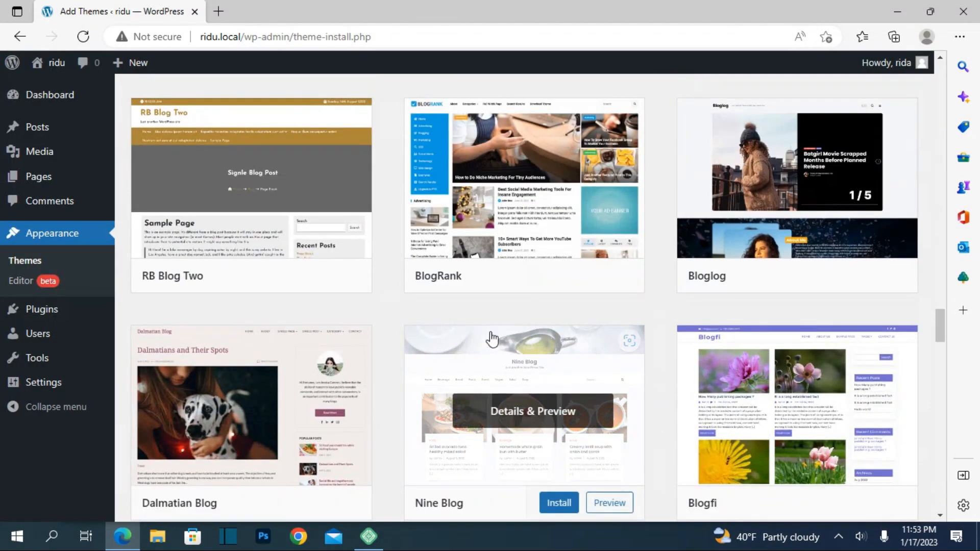
pyautogui.click(484, 391)
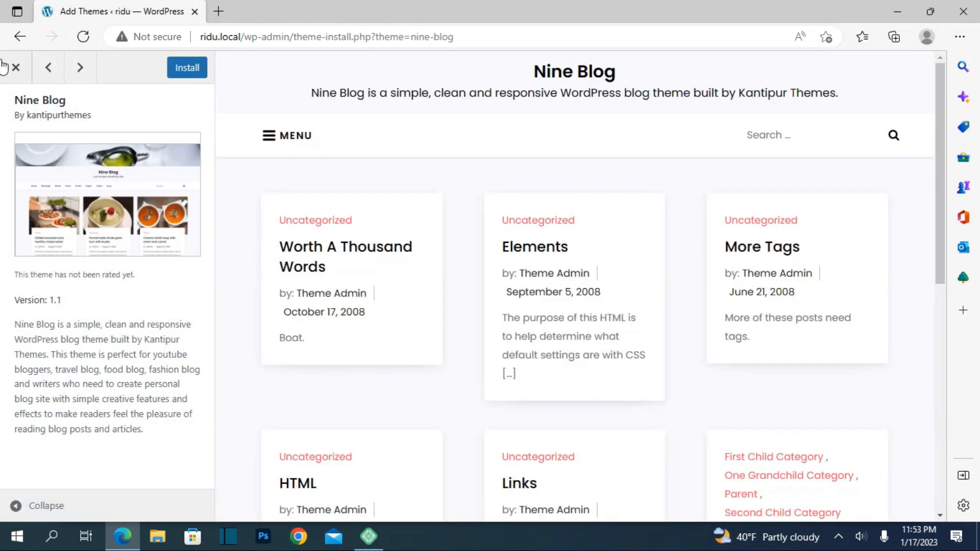
pyautogui.click(74, 73)
pyautogui.scroll(-7, 364, 228)
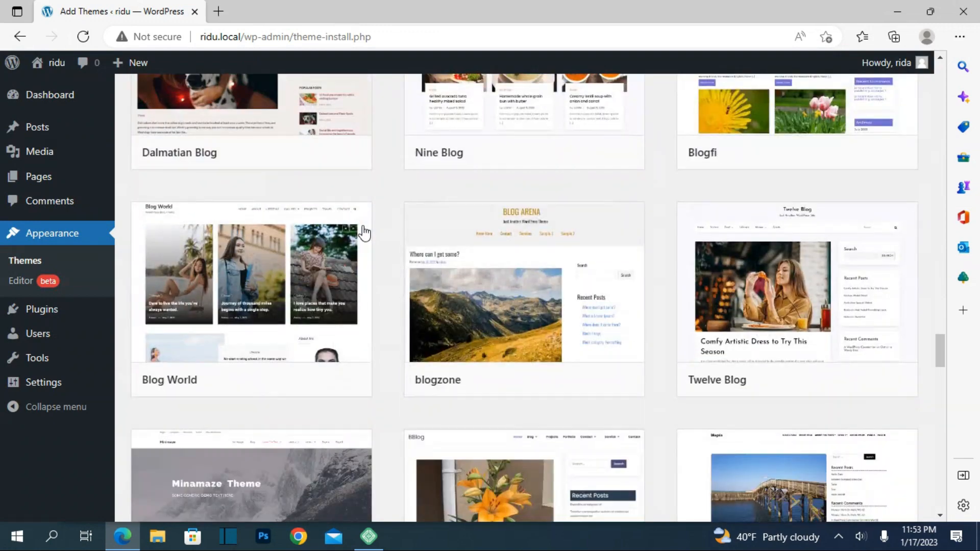
pyautogui.scroll(3, 363, 232)
pyautogui.scroll(-3, 363, 232)
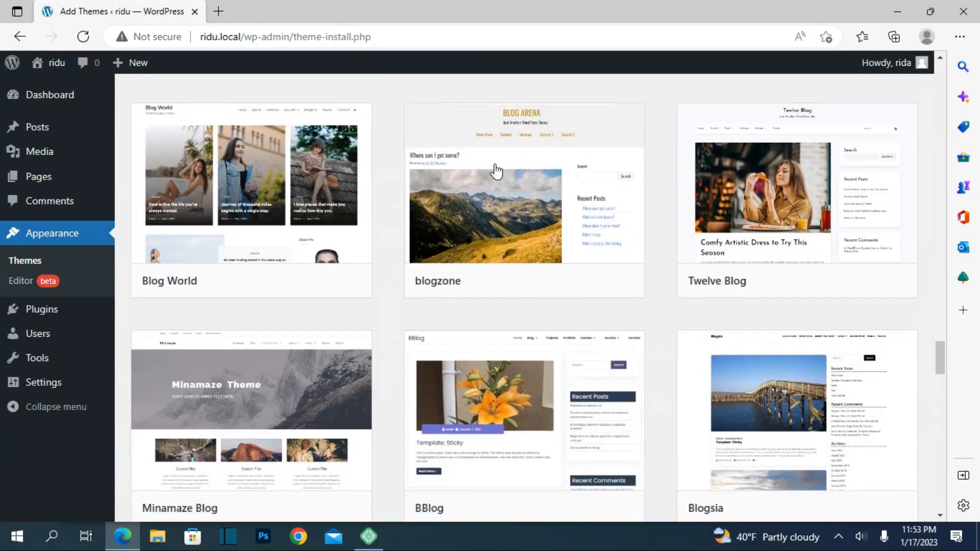
# Preview the Twelve Blog theme and the Minamaze Blog theme, closing each preview.
pyautogui.click(799, 191)
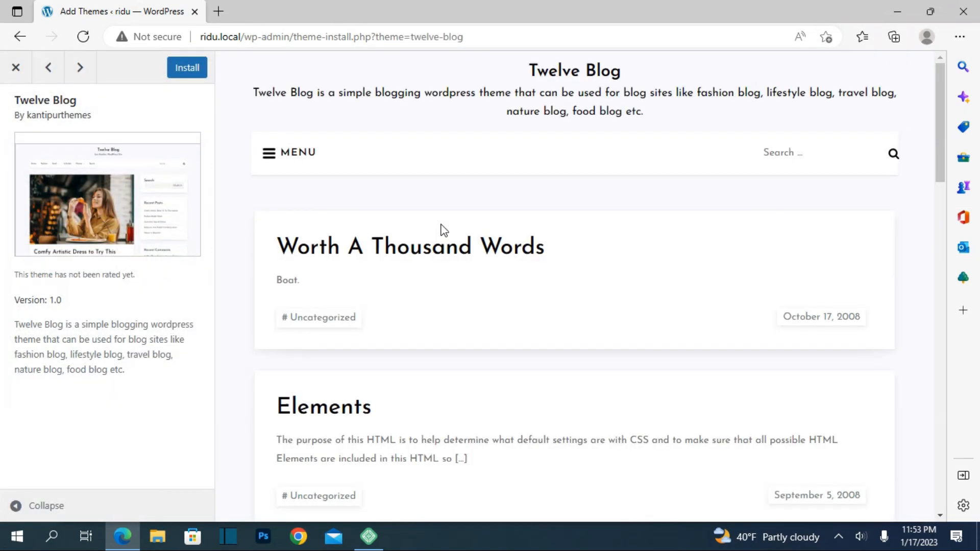
pyautogui.click(12, 65)
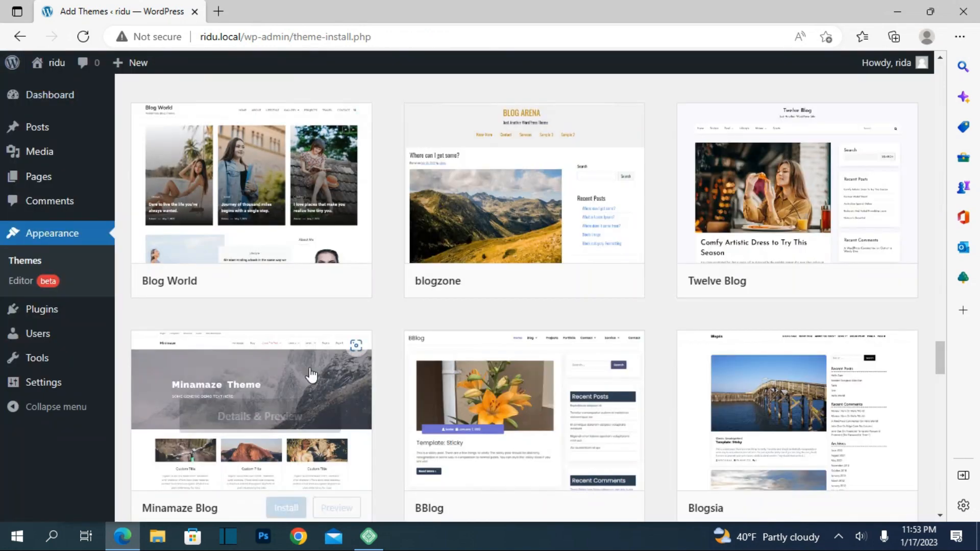
pyautogui.click(269, 452)
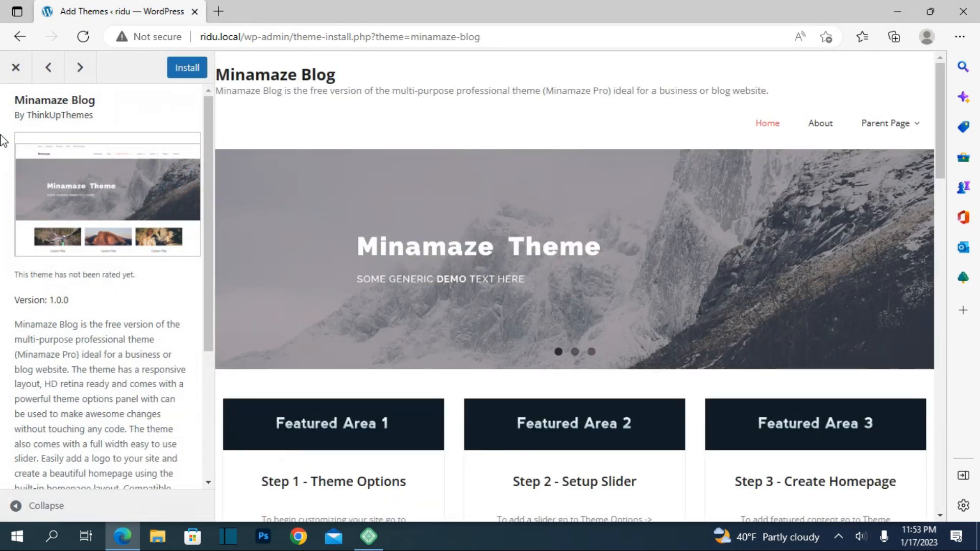
pyautogui.click(14, 67)
# Preview the Delicious Recipe Blog theme, close it, and continue through the blog search results.
pyautogui.scroll(-5, 517, 383)
pyautogui.scroll(-2, 516, 382)
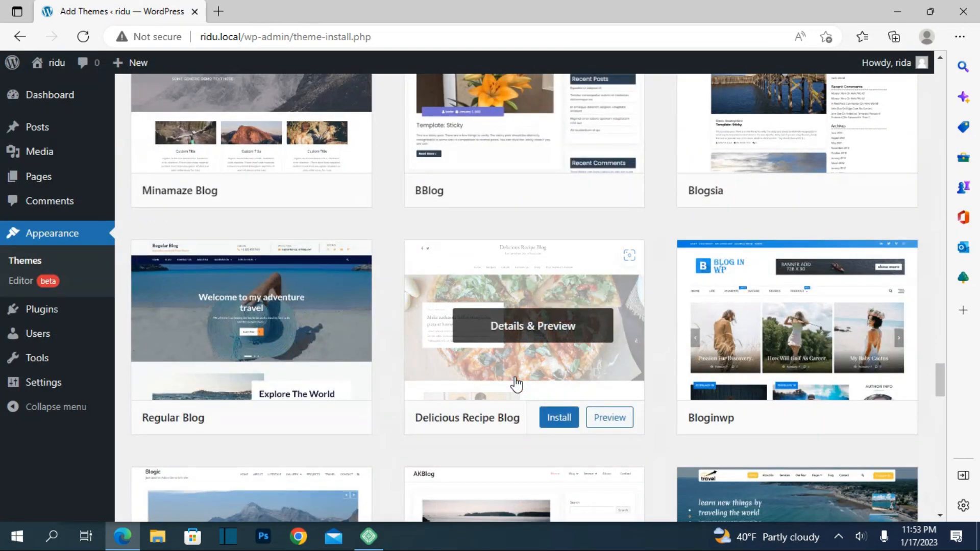
pyautogui.scroll(-3, 516, 384)
pyautogui.click(538, 183)
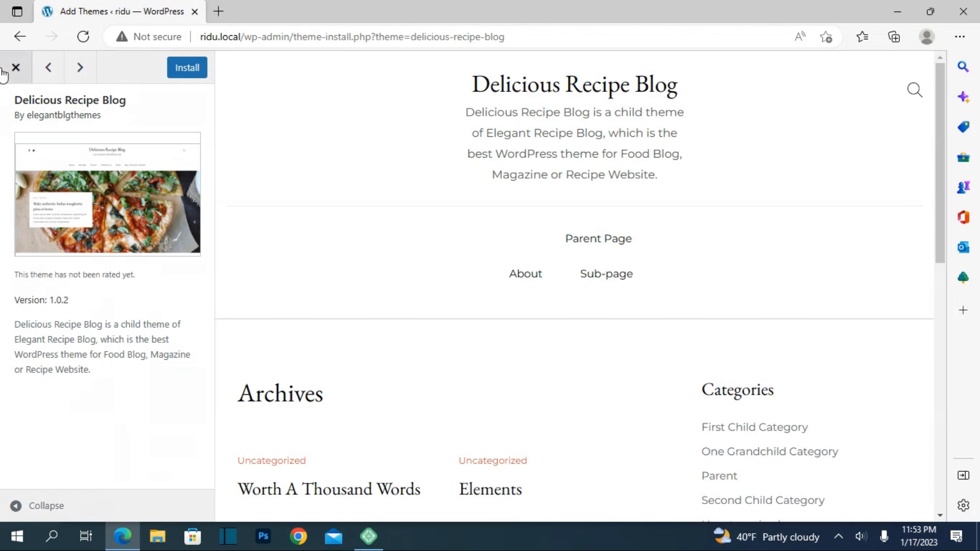
pyautogui.click(14, 71)
pyautogui.scroll(-8, 487, 363)
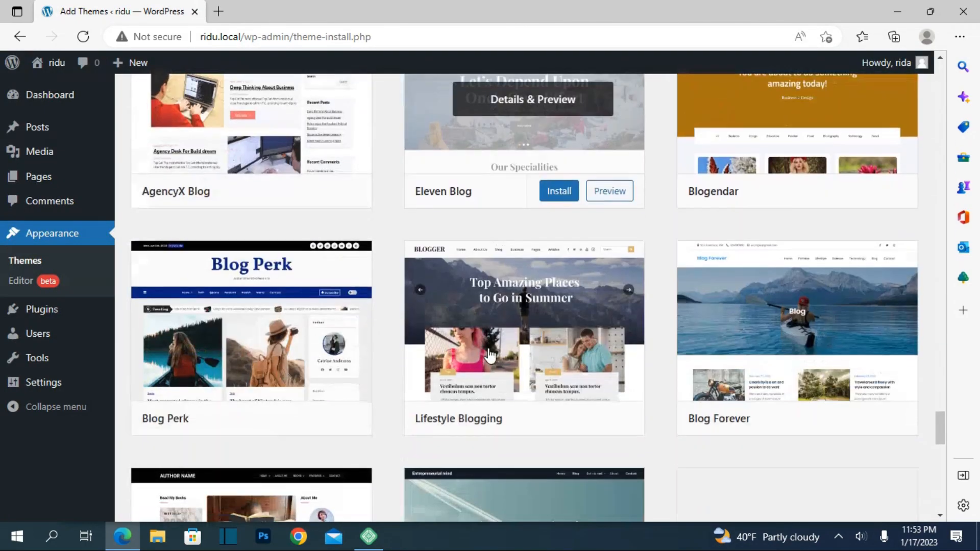
# Preview the AgencyX Blog theme, close it, and return to the beginning of the blog search results.
pyautogui.scroll(3, 490, 355)
pyautogui.click(225, 293)
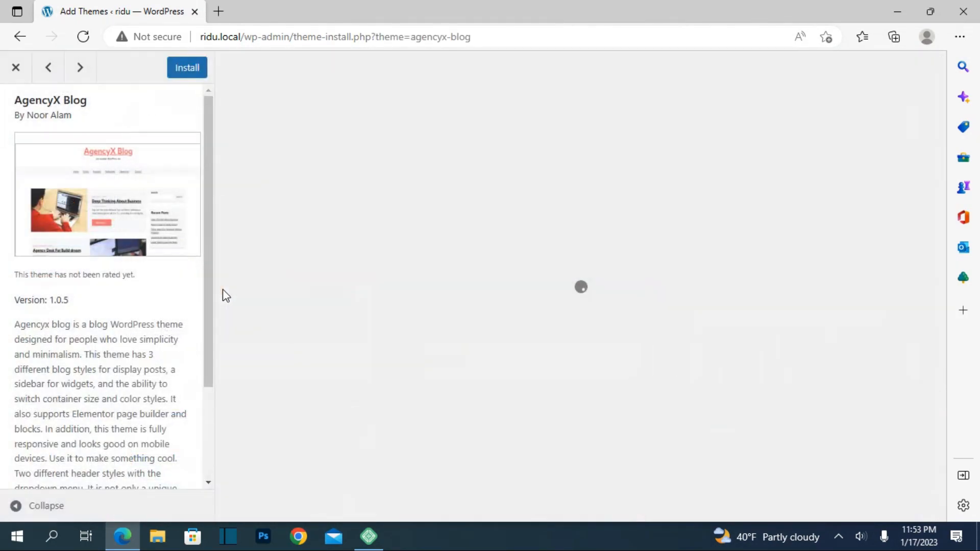
pyautogui.click(15, 69)
pyautogui.scroll(-20, 414, 295)
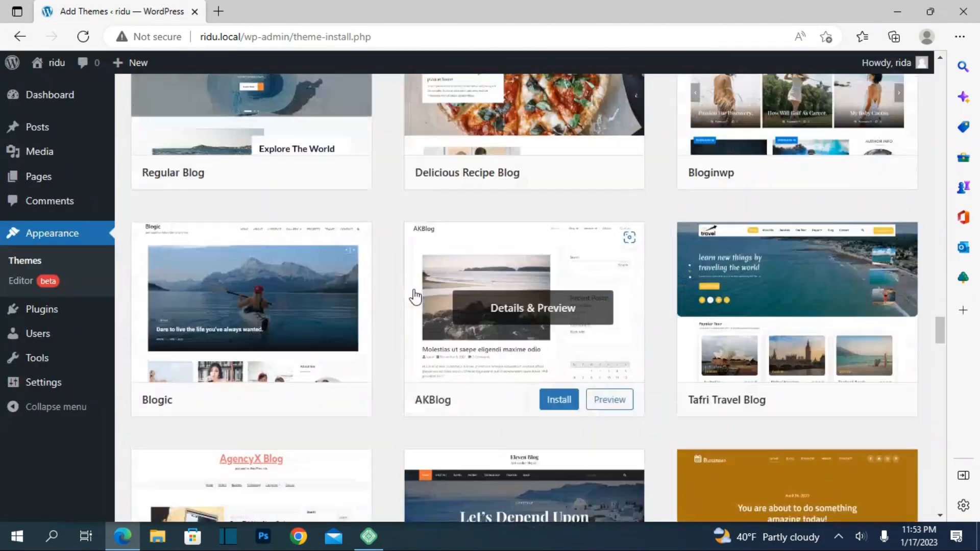
pyautogui.scroll(20, 399, 400)
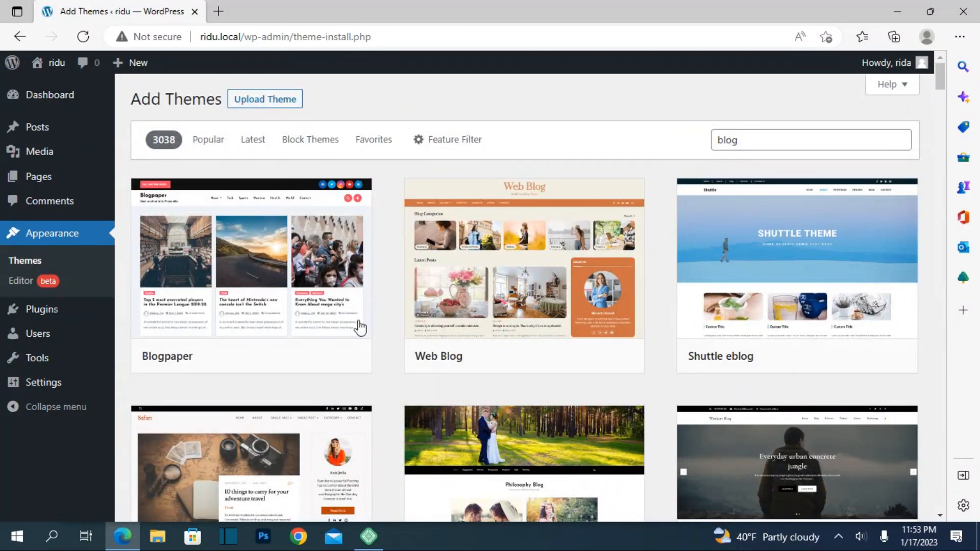
# List the latest themes, switch to the popular themes, and look through the popular ones.
pyautogui.click(244, 142)
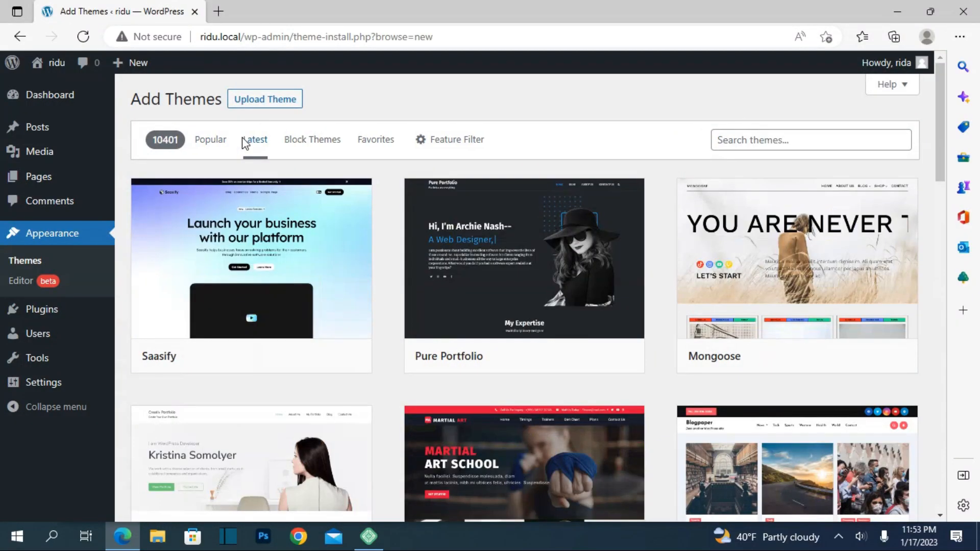
pyautogui.click(215, 137)
pyautogui.scroll(-5, 385, 321)
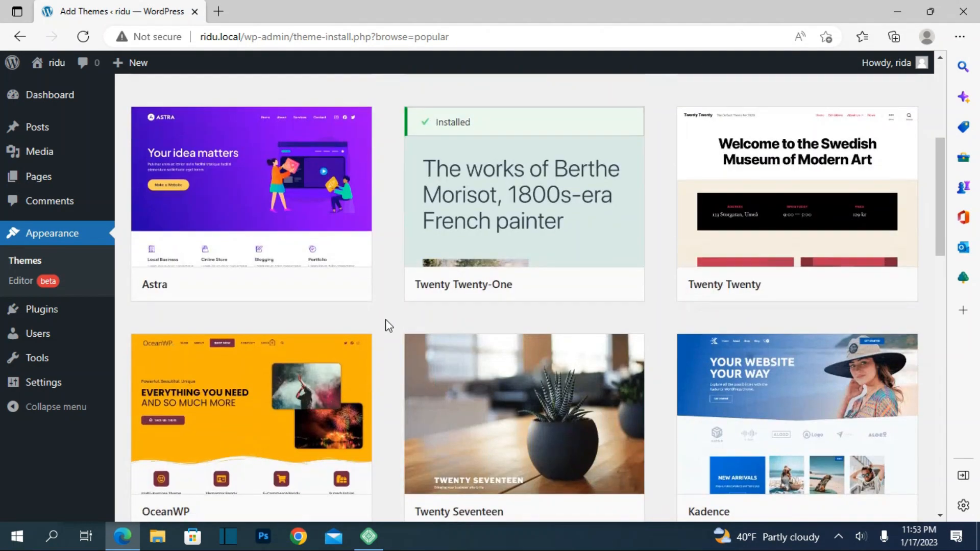
pyautogui.scroll(5, 387, 322)
# List the block themes and look through the available designs.
pyautogui.click(308, 152)
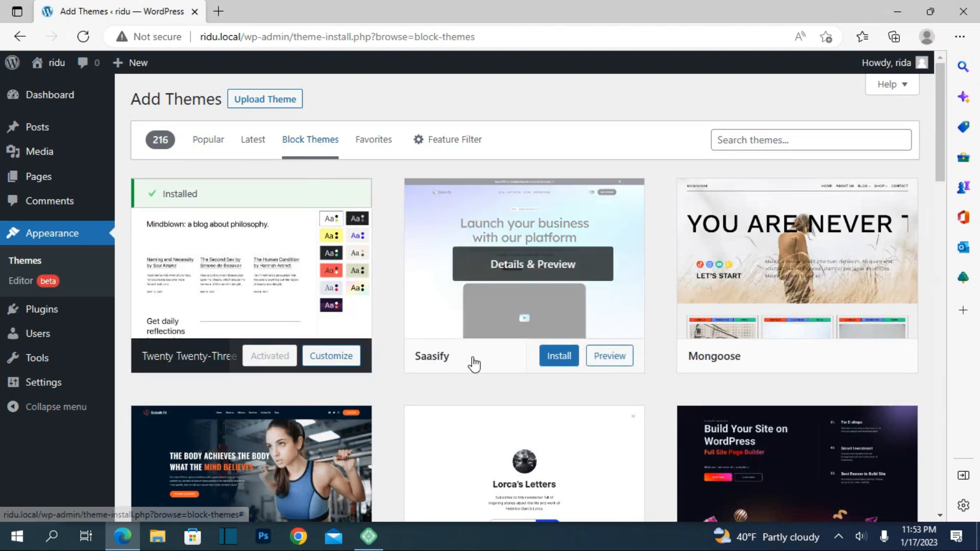
pyautogui.scroll(-4, 473, 363)
pyautogui.moveTo(290, 301)
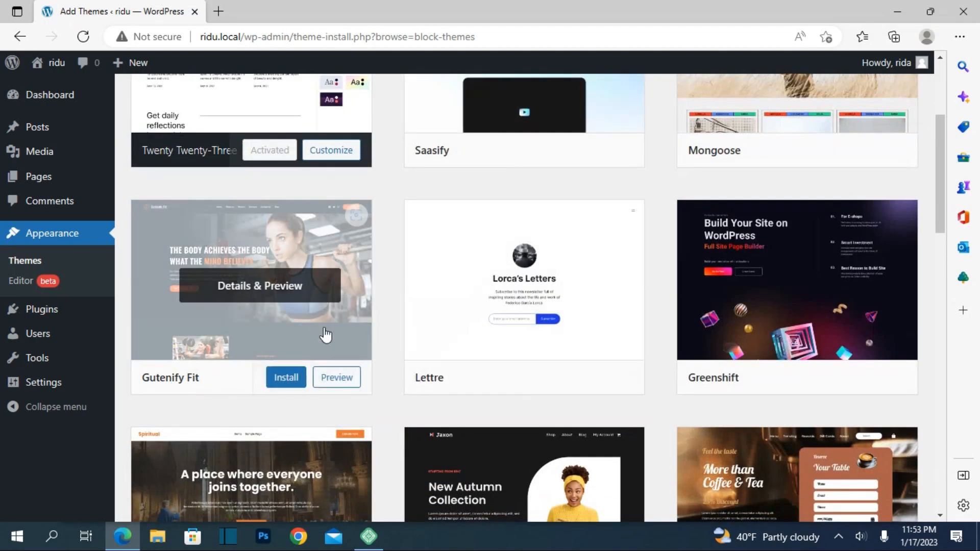
# Preview the Greenshift block theme and examine its demo page, including the features, testimonials and FAQ sections.
pyautogui.click(829, 263)
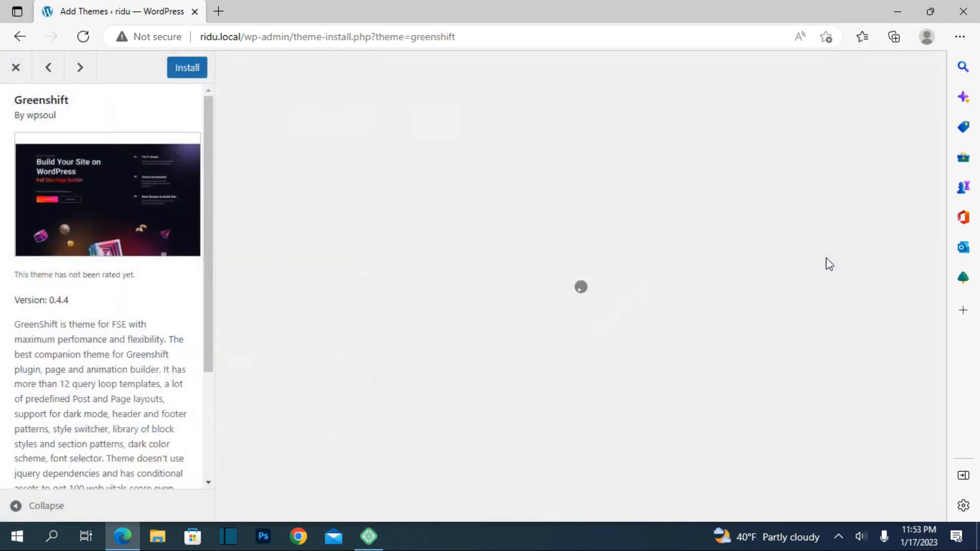
pyautogui.scroll(-6, 454, 250)
pyautogui.scroll(-15, 454, 246)
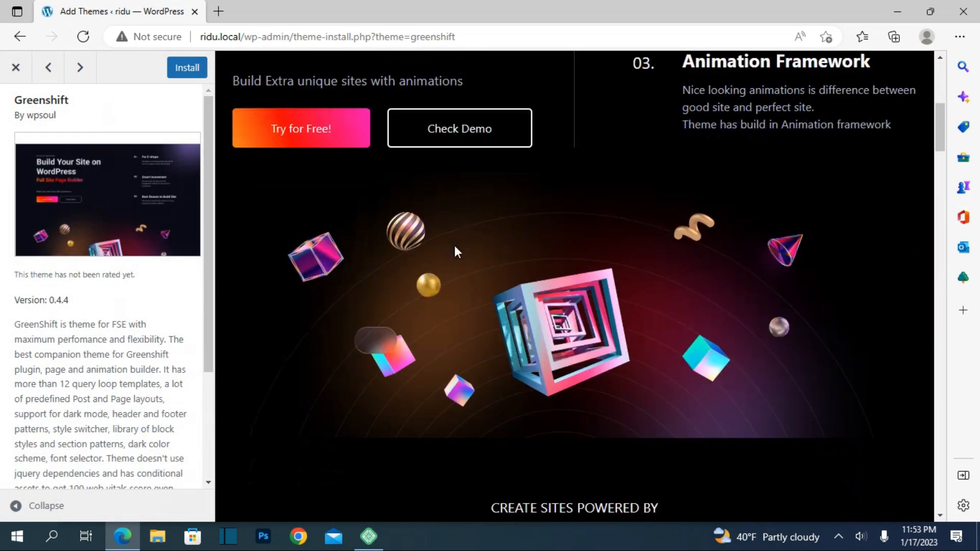
pyautogui.scroll(-15, 464, 204)
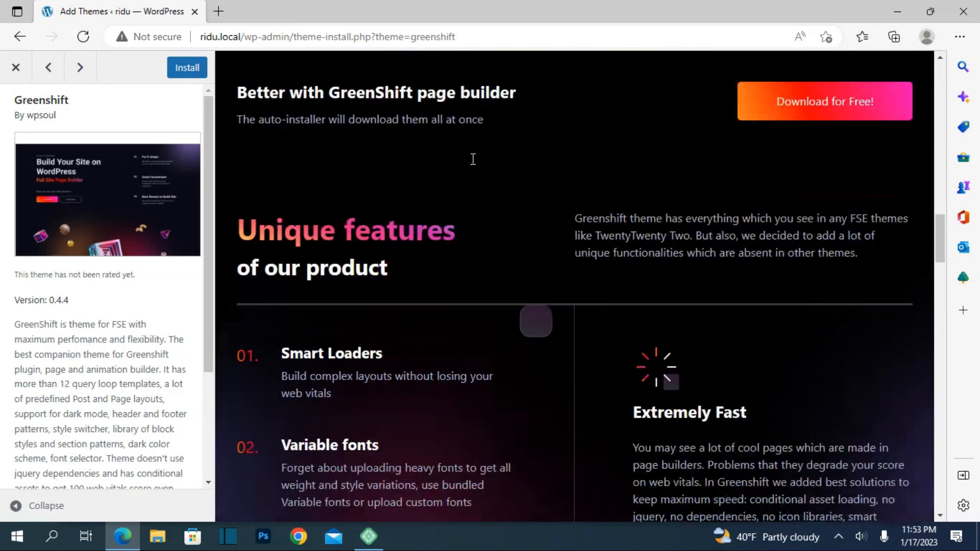
pyautogui.scroll(-17, 473, 163)
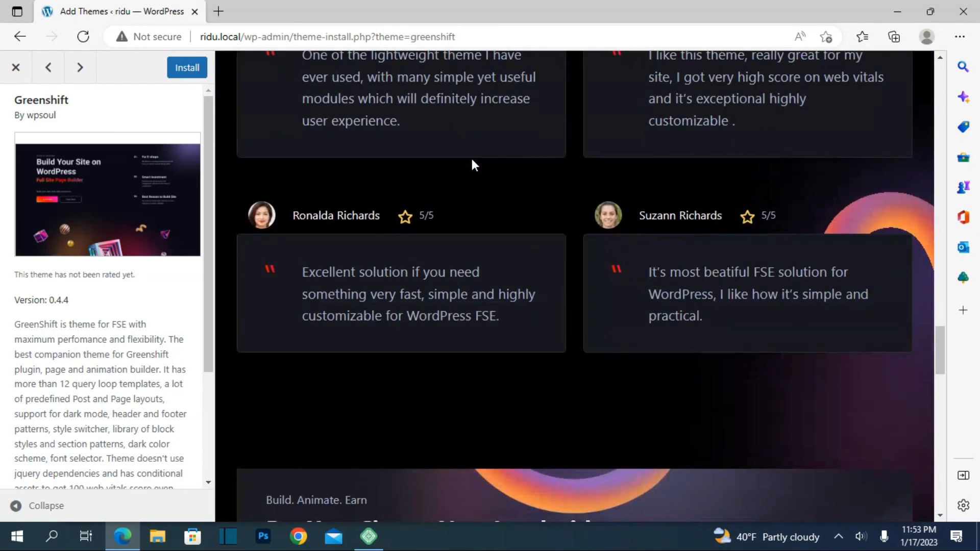
pyautogui.scroll(-15, 472, 164)
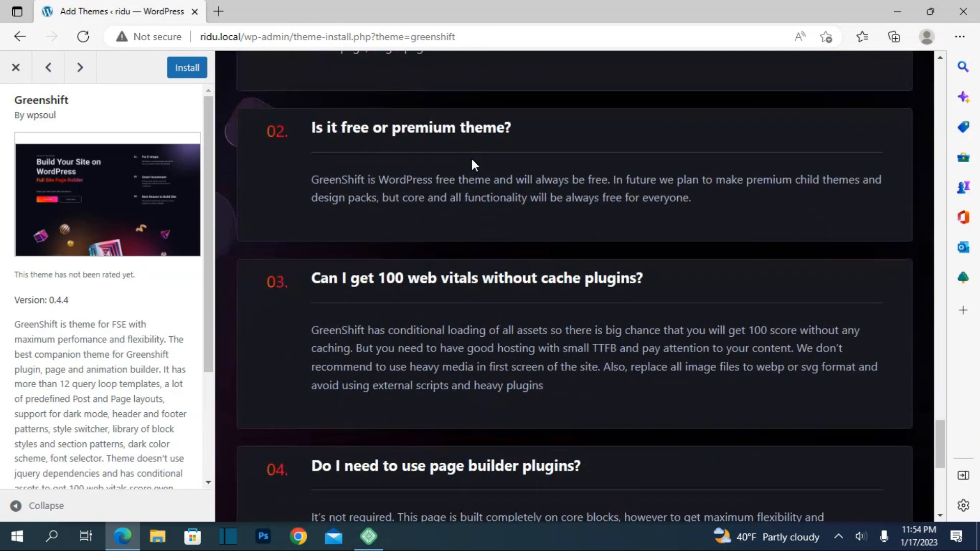
pyautogui.scroll(20, 482, 124)
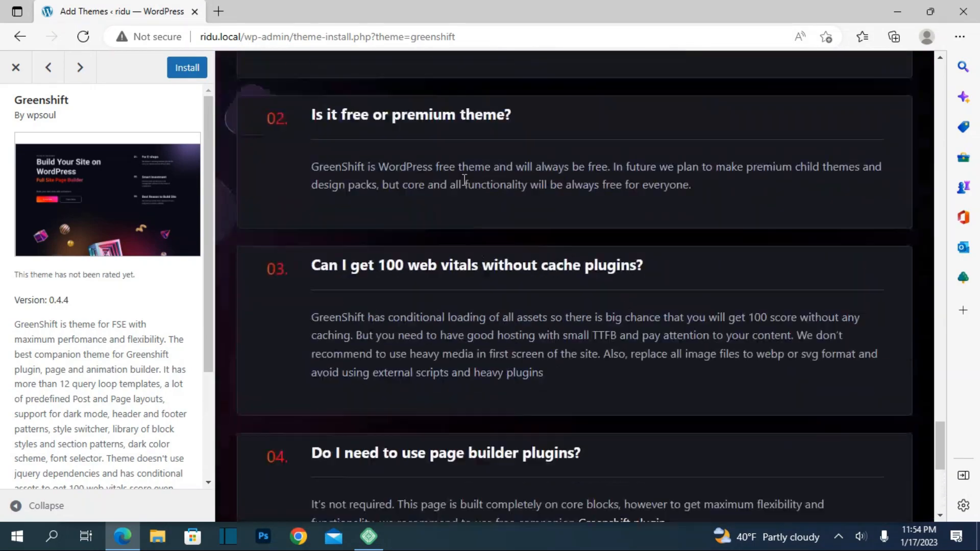
pyautogui.scroll(15, 459, 197)
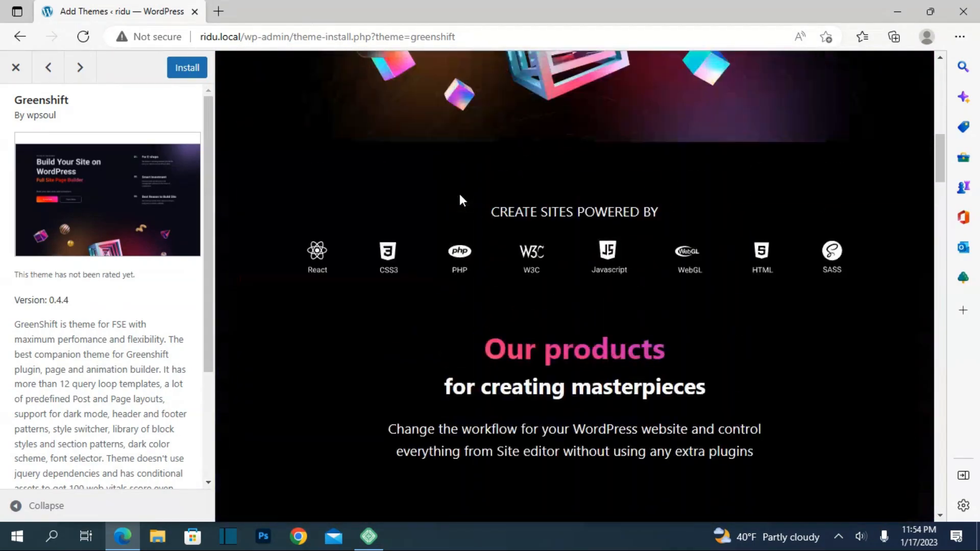
pyautogui.scroll(-3, 459, 196)
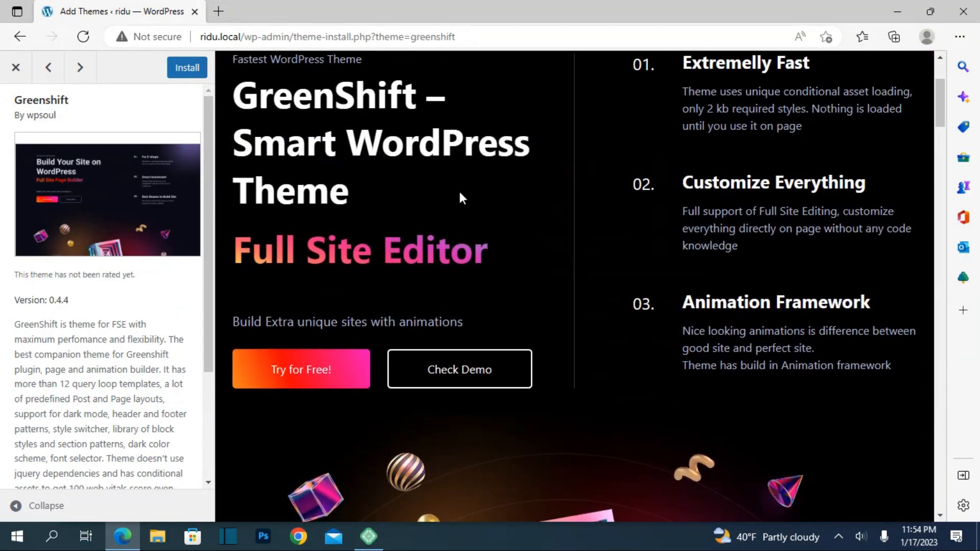
# Look over the opening section of the Greenshift demo once more and close its preview.
pyautogui.scroll(3, 461, 198)
pyautogui.scroll(-3, 299, 315)
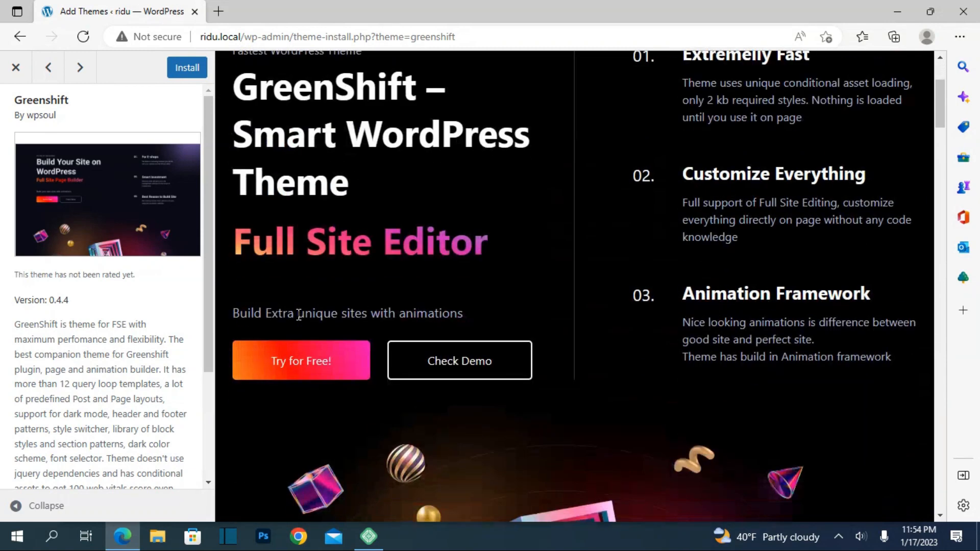
pyautogui.click(14, 69)
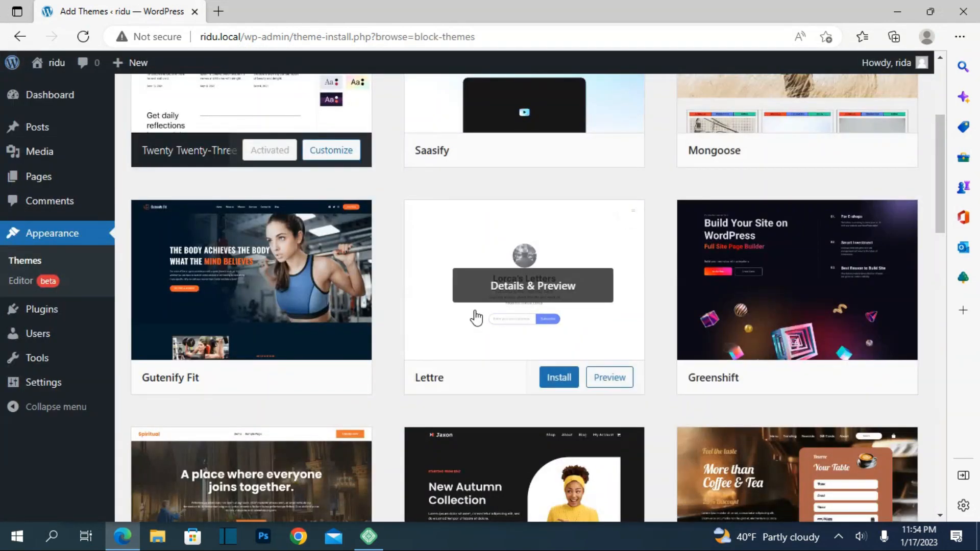
# Preview the Lettre newsletter theme, look through its list of posts, and close the preview.
pyautogui.click(473, 317)
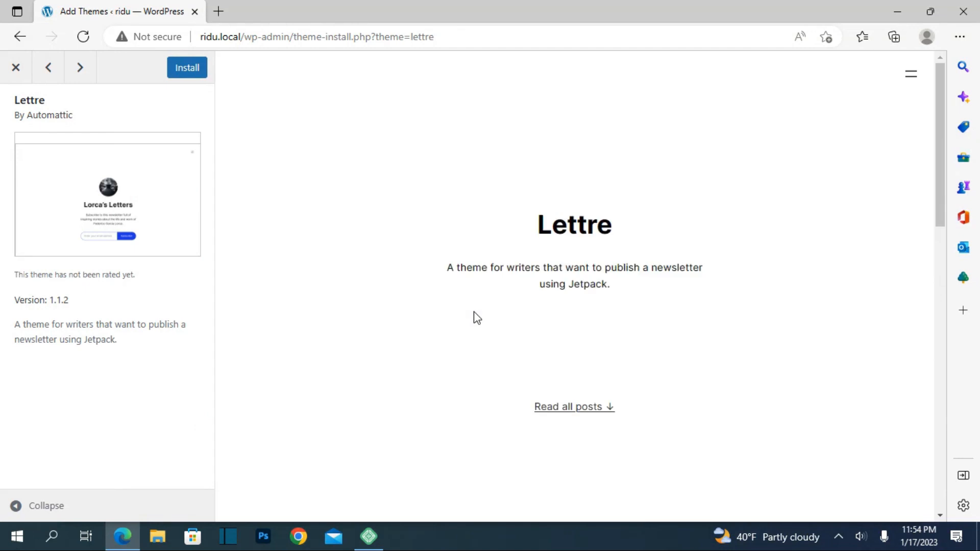
pyautogui.scroll(-9, 473, 317)
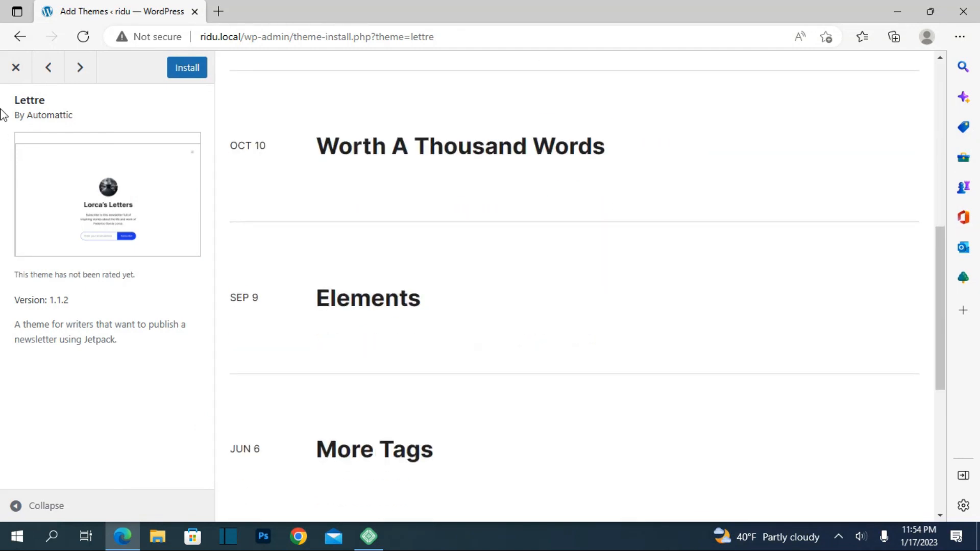
pyautogui.click(7, 71)
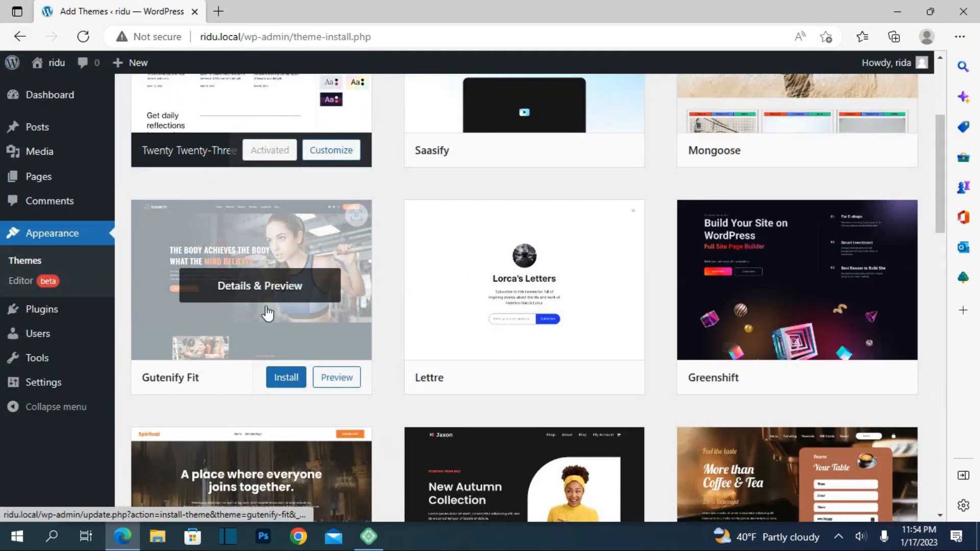
# Preview the Gutenify Fit theme, examine its club and fitness class sections, and close the preview.
pyautogui.click(267, 311)
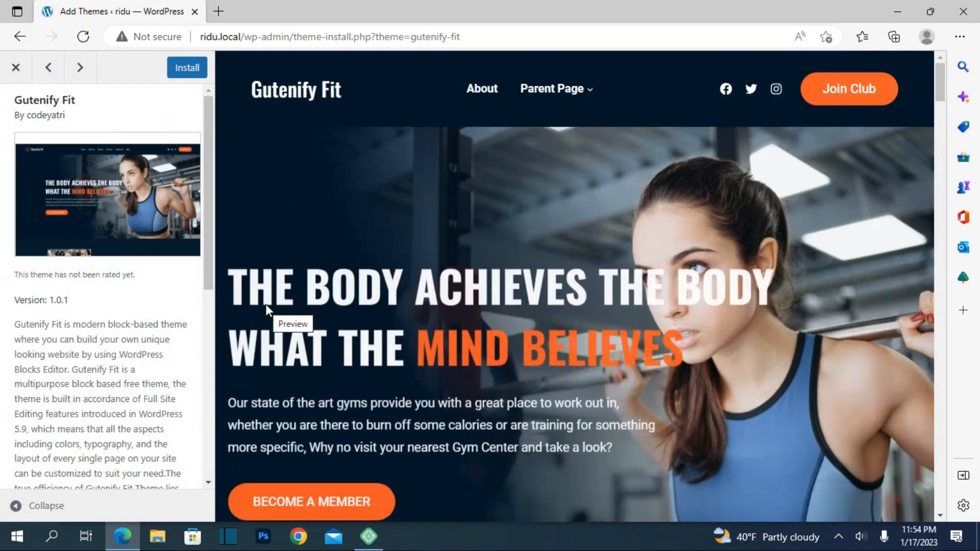
pyautogui.scroll(-5, 267, 303)
pyautogui.scroll(-12, 267, 296)
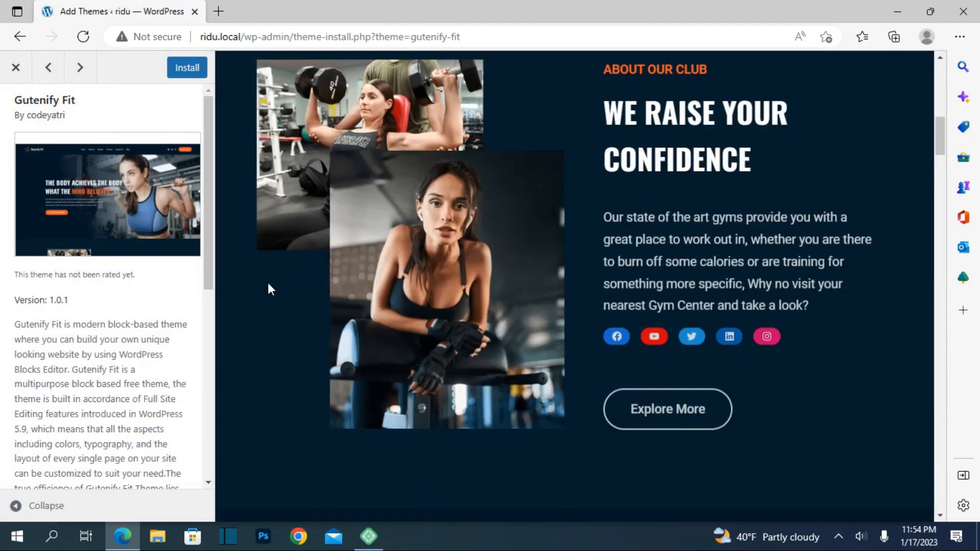
pyautogui.scroll(-10, 268, 282)
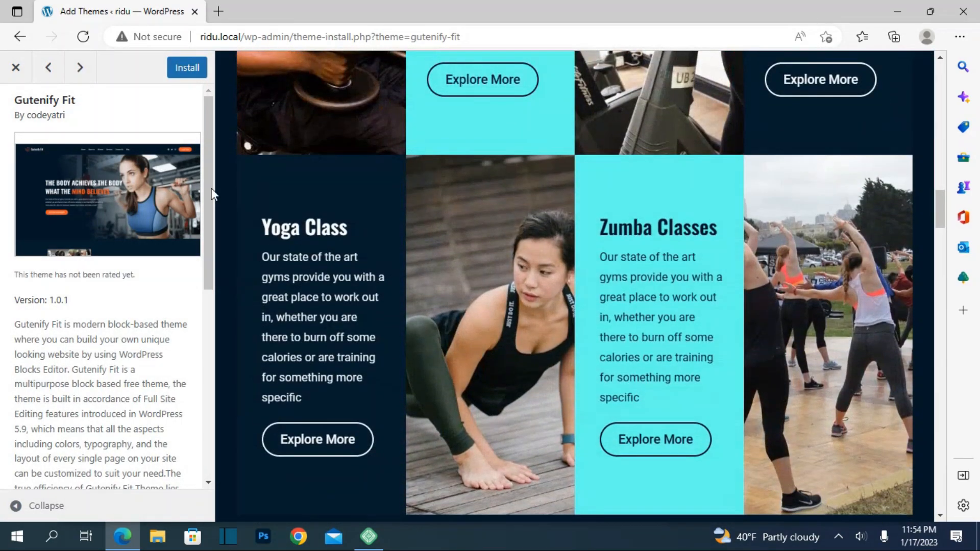
pyautogui.click(15, 67)
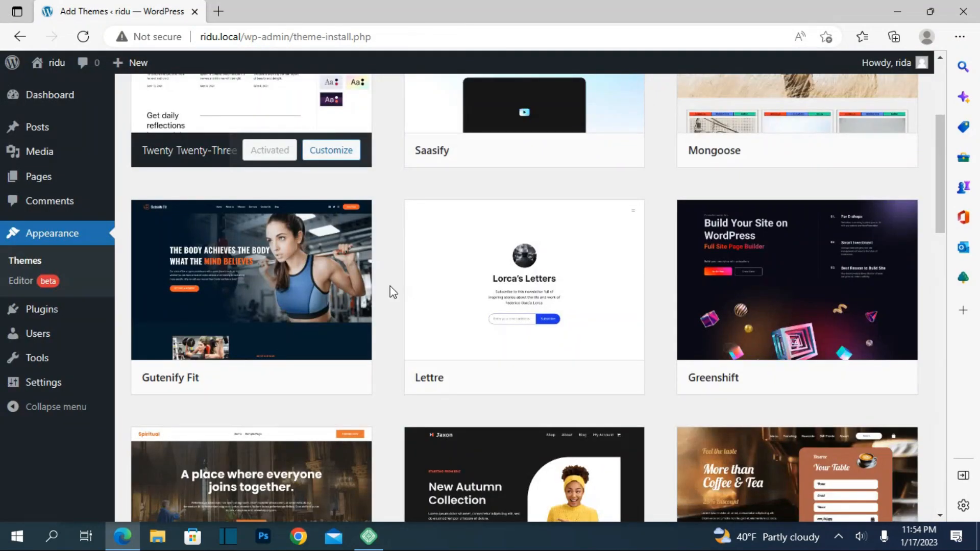
# Preview the Jaxon theme, look through its categories and product sections, and close the preview.
pyautogui.scroll(-4, 392, 292)
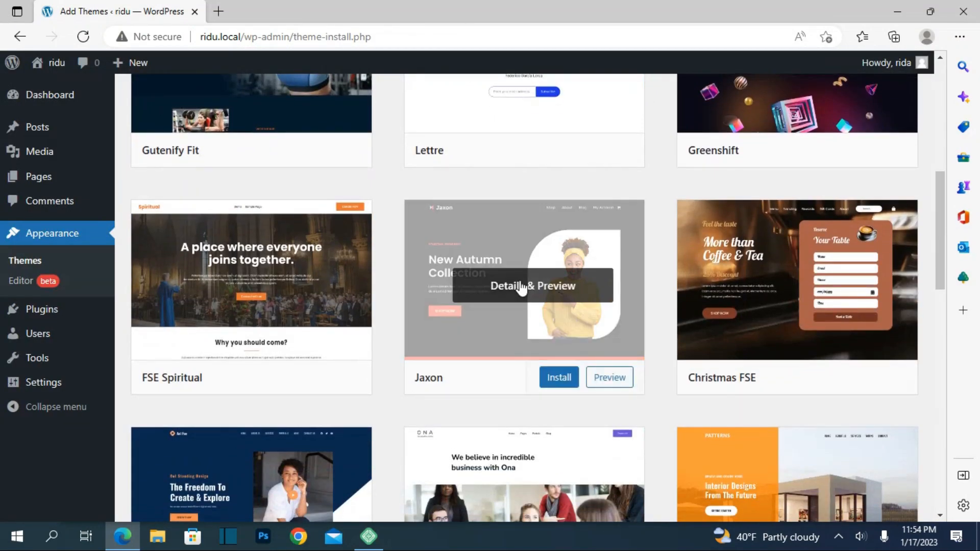
pyautogui.click(520, 306)
pyautogui.scroll(-15, 519, 280)
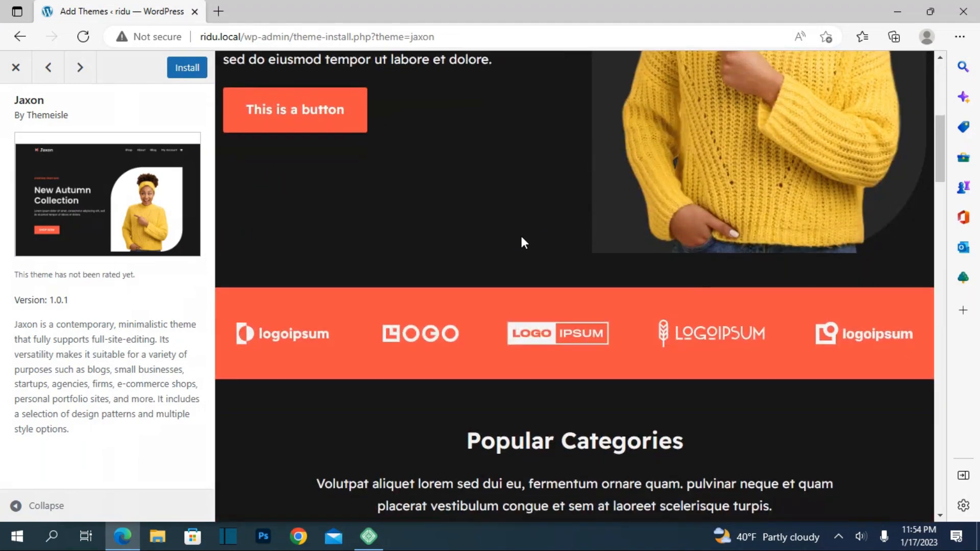
pyautogui.scroll(-10, 527, 228)
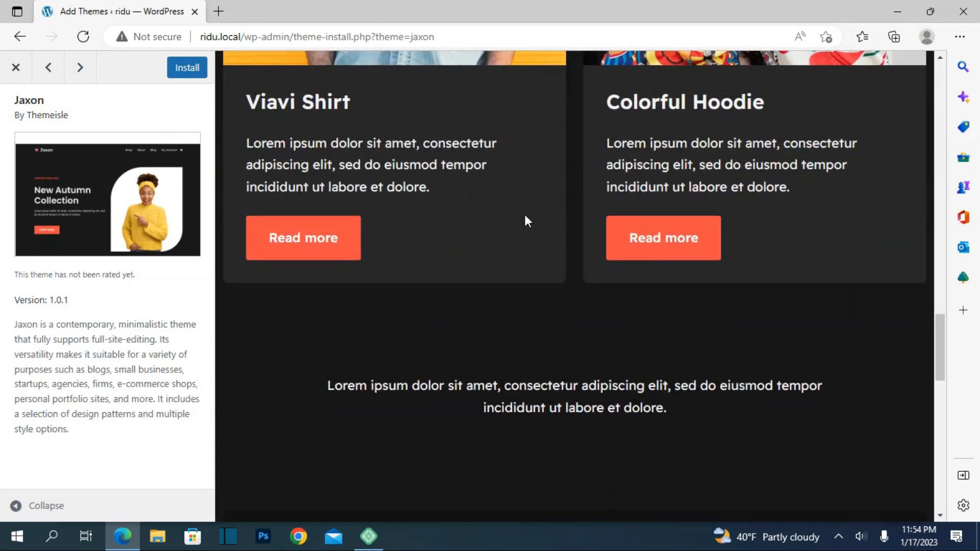
pyautogui.click(15, 67)
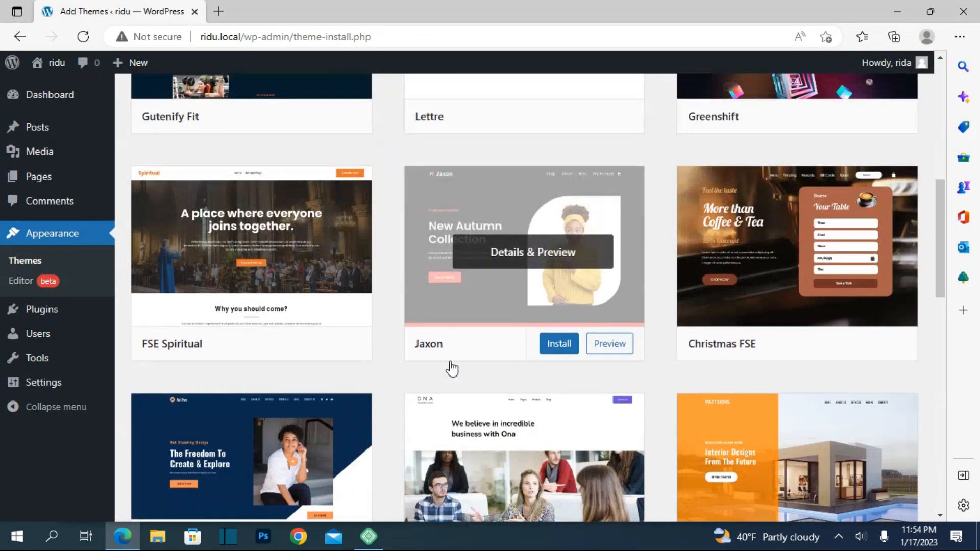
# Preview the Christmas FSE theme, look through its demo page down to the footer, and close the preview.
pyautogui.click(736, 319)
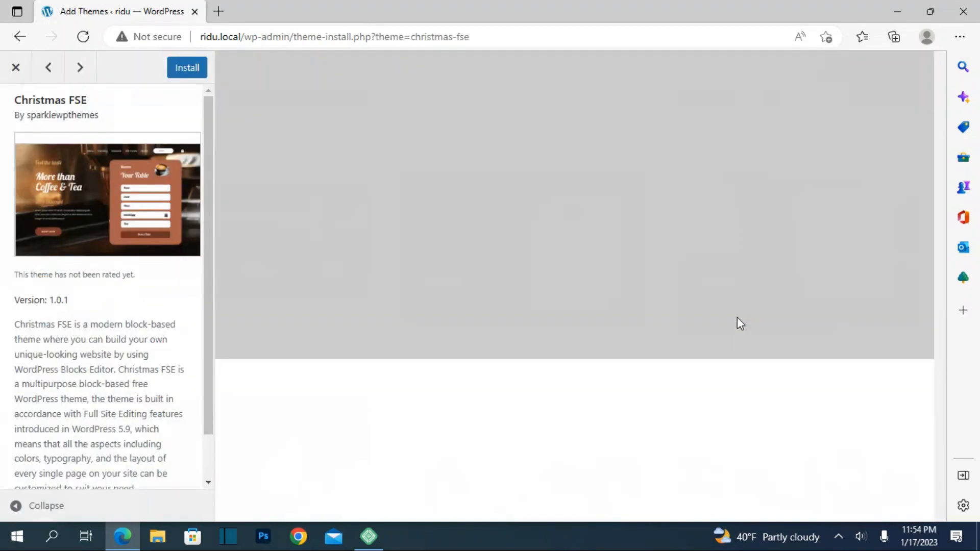
pyautogui.scroll(-15, 507, 340)
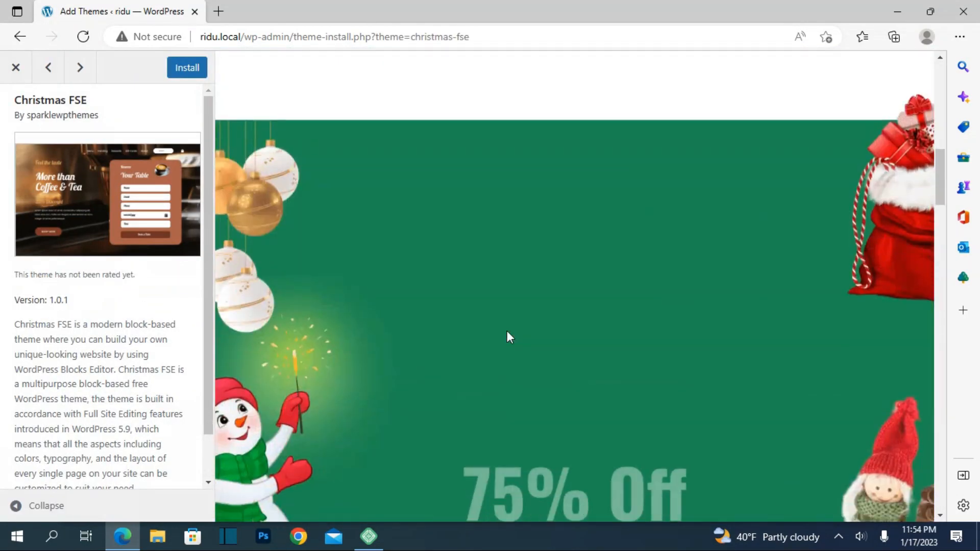
pyautogui.scroll(-15, 511, 318)
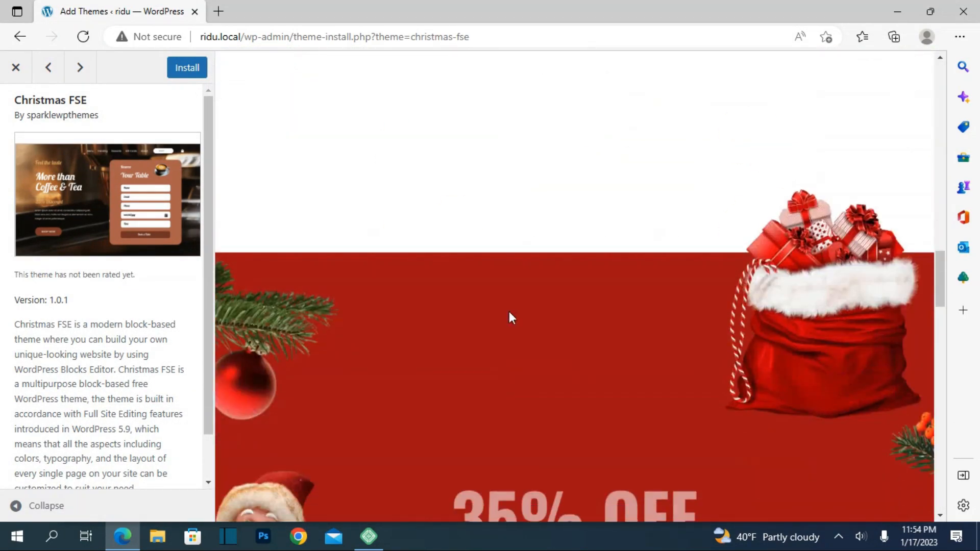
pyautogui.scroll(-15, 509, 318)
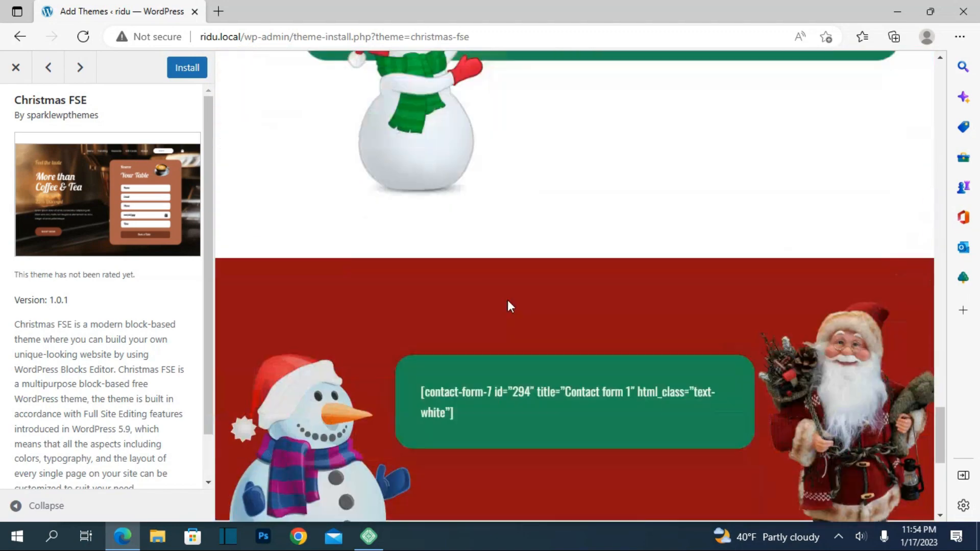
pyautogui.scroll(-7, 508, 301)
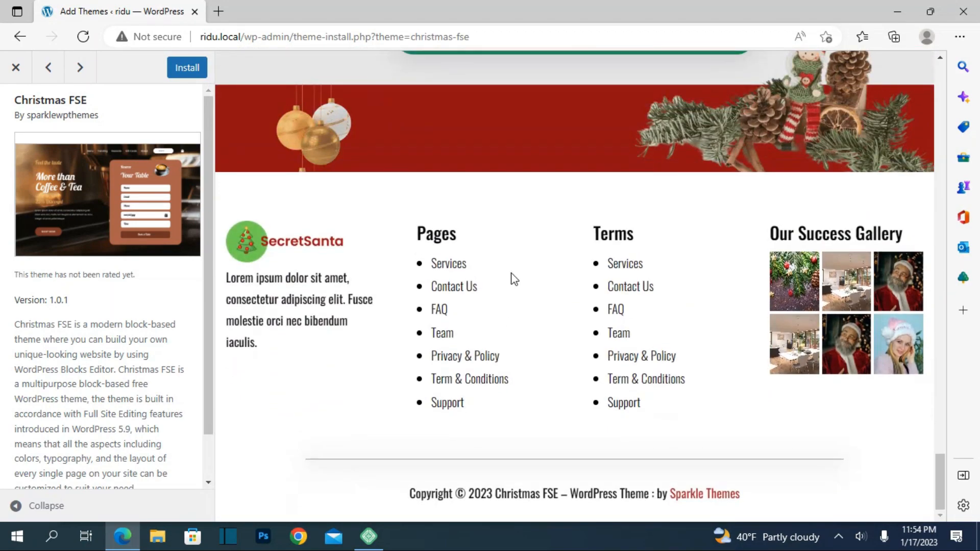
pyautogui.click(22, 71)
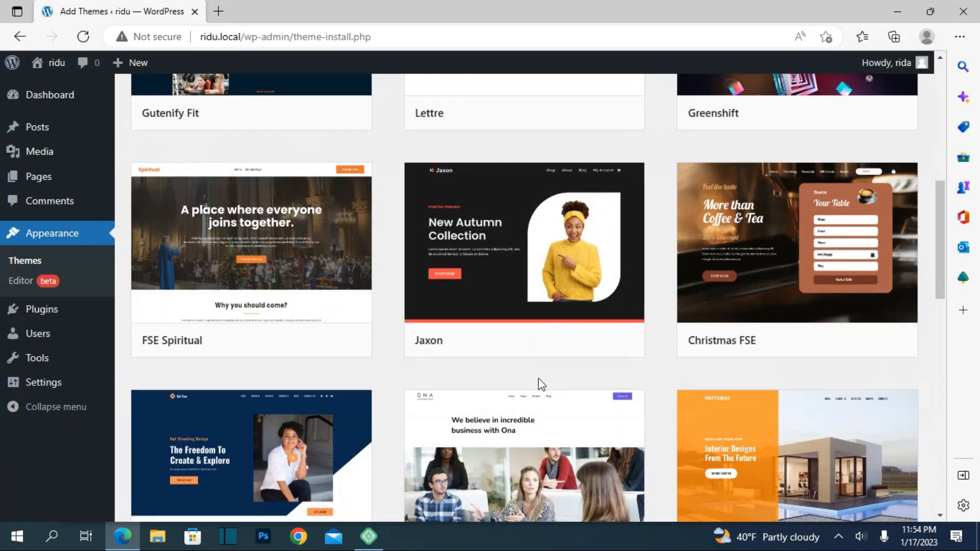
# Preview the Axl Fse block theme and examine its hero, about and portfolio sections.
pyautogui.scroll(-5, 539, 382)
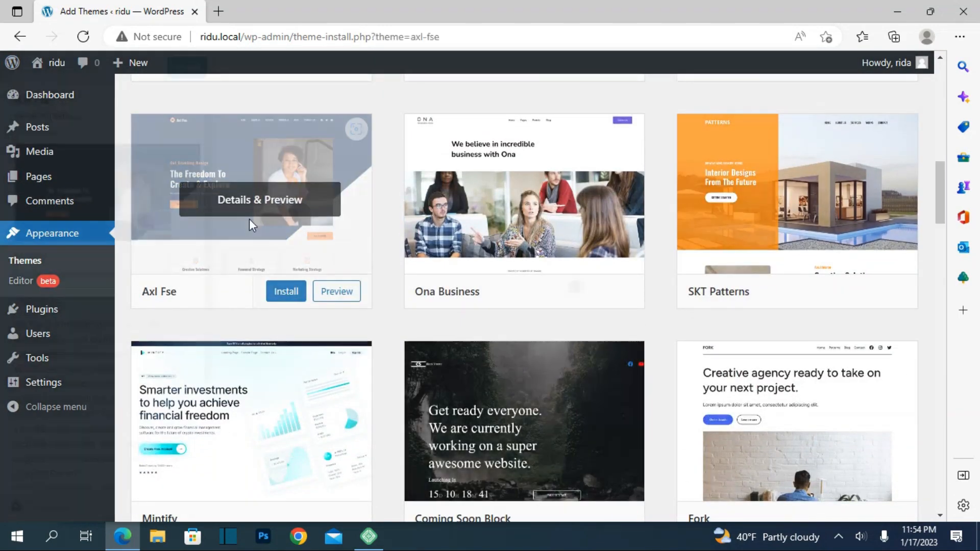
pyautogui.click(249, 221)
pyautogui.scroll(-15, 447, 313)
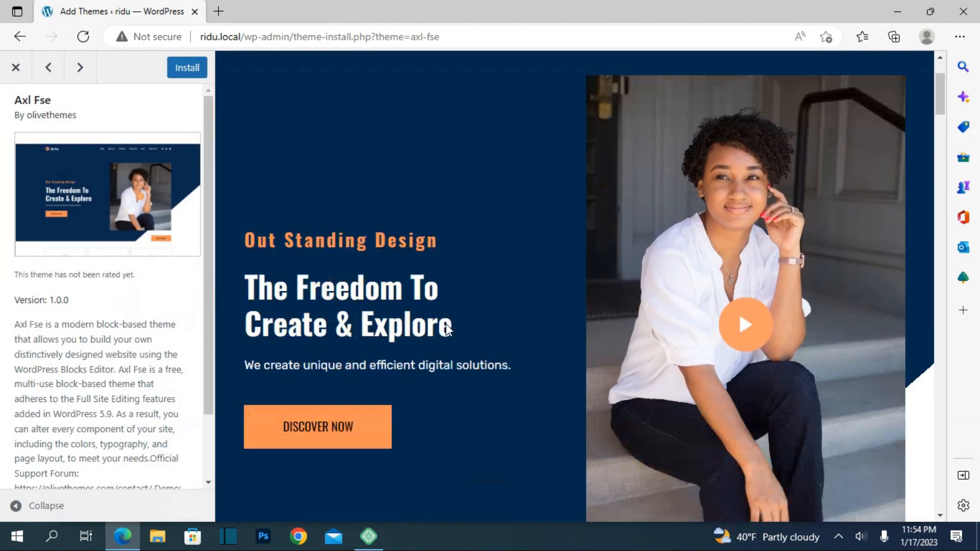
pyautogui.scroll(-15, 451, 275)
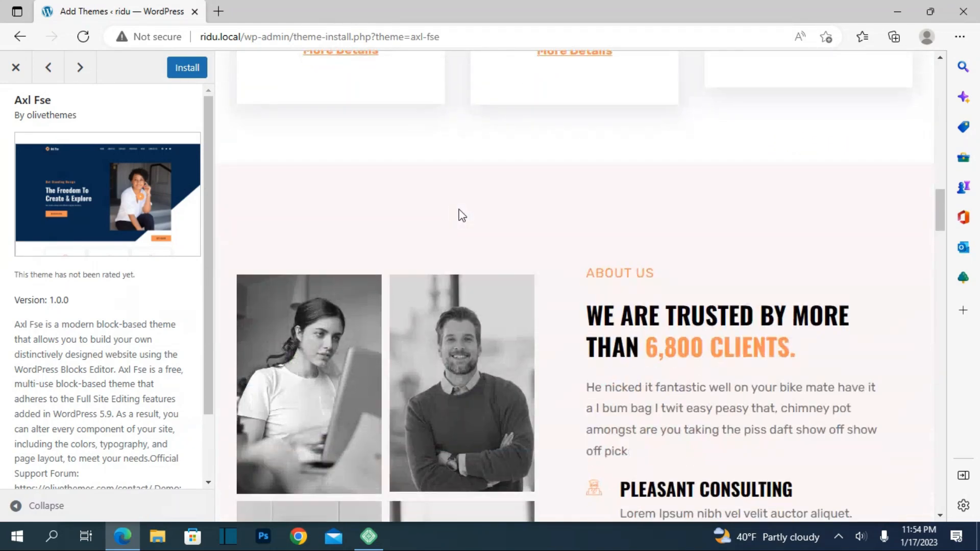
pyautogui.scroll(-5, 495, 125)
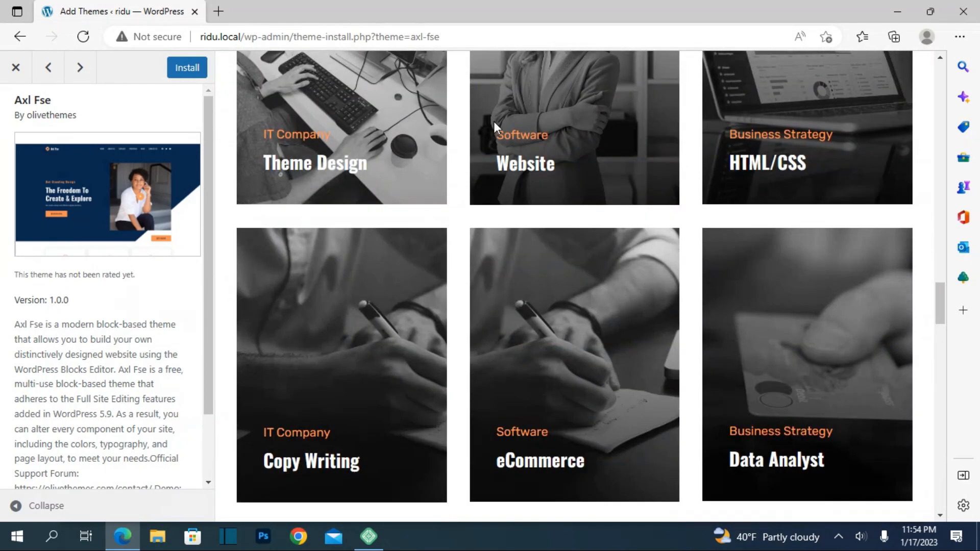
# Install the Axl Fse theme and activate it on the site.
pyautogui.click(187, 69)
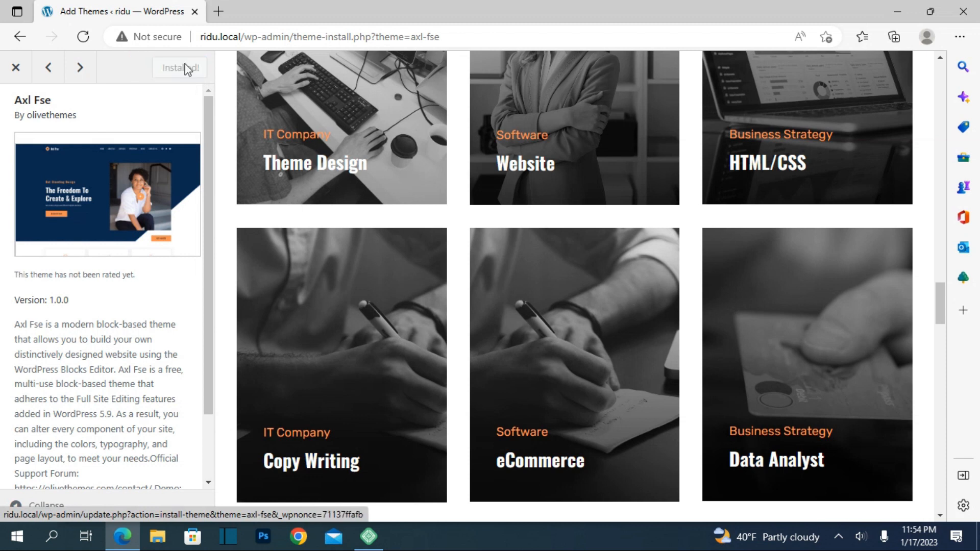
pyautogui.click(184, 68)
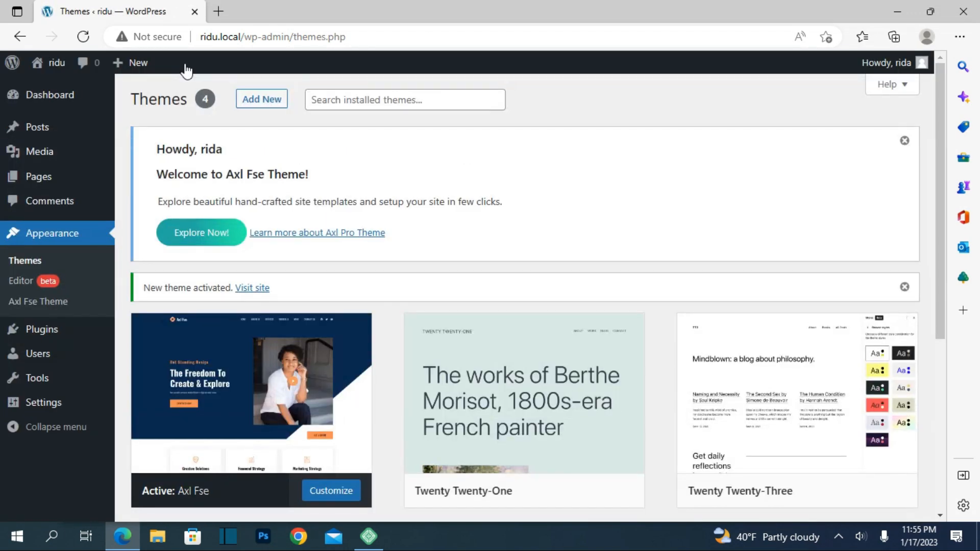
# Open the live site in a new browser tab and look through its homepage, returning to the beginning of the page.
pyautogui.moveTo(59, 65)
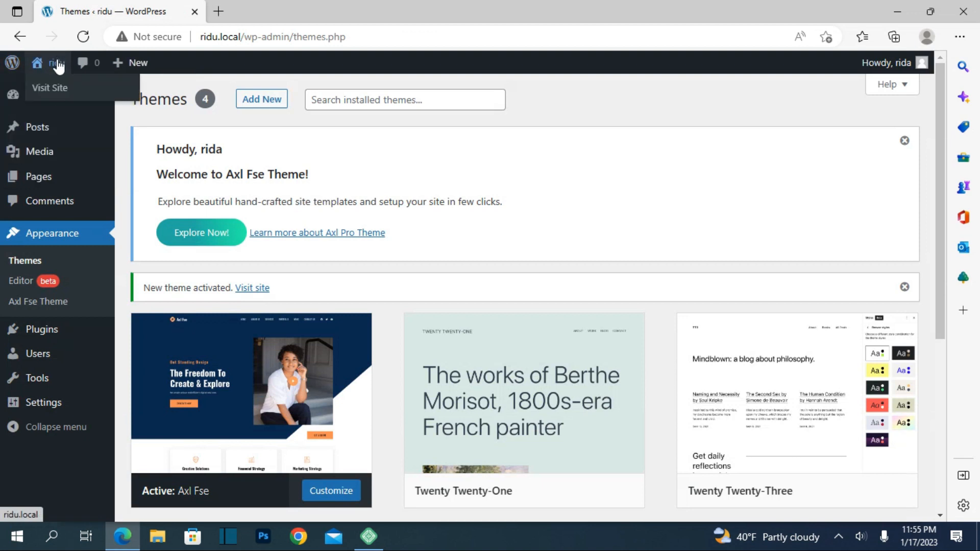
pyautogui.rightClick(49, 89)
pyautogui.click(94, 102)
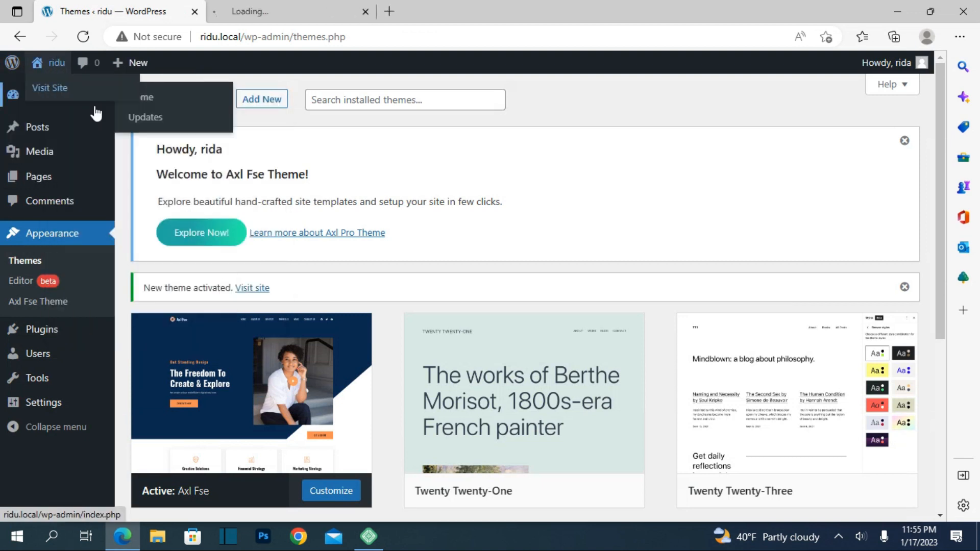
pyautogui.click(256, 6)
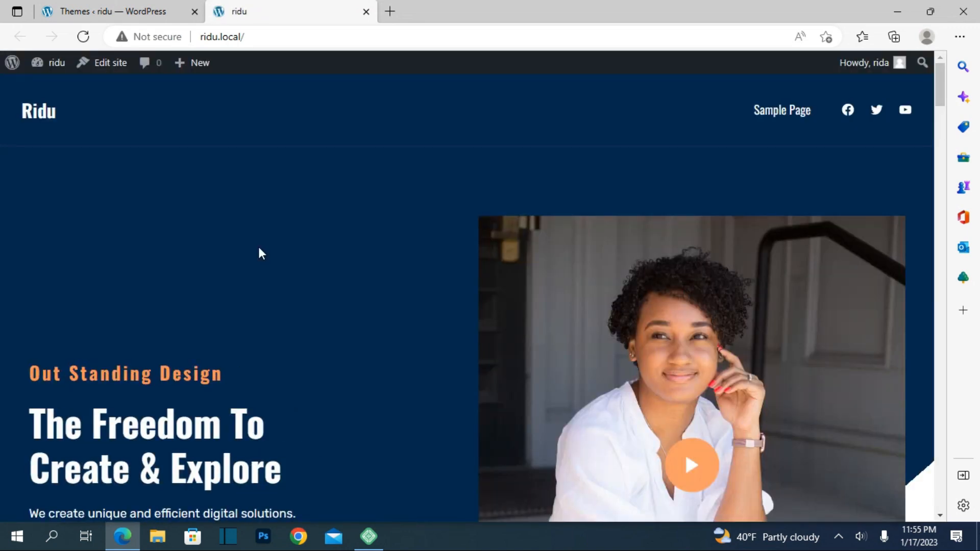
pyautogui.scroll(-10, 259, 250)
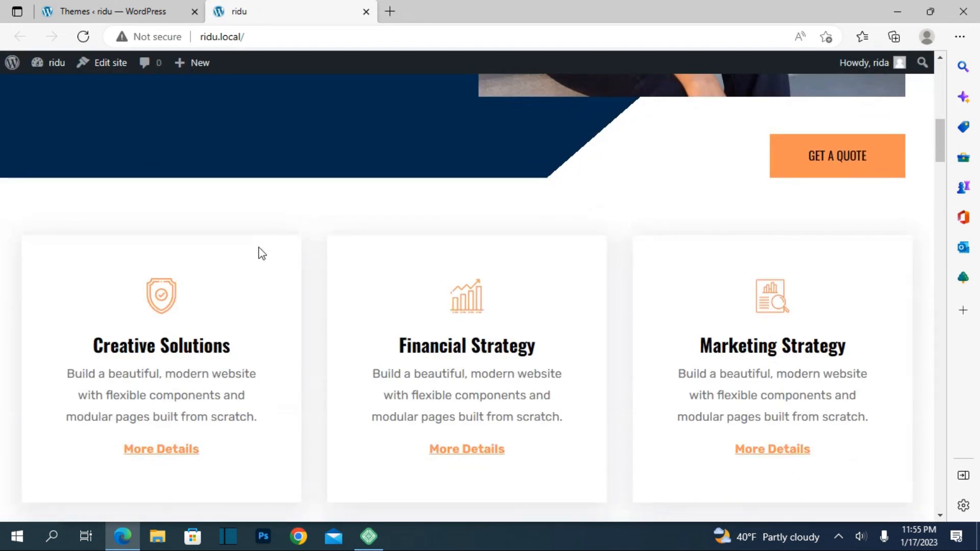
pyautogui.scroll(-12, 259, 250)
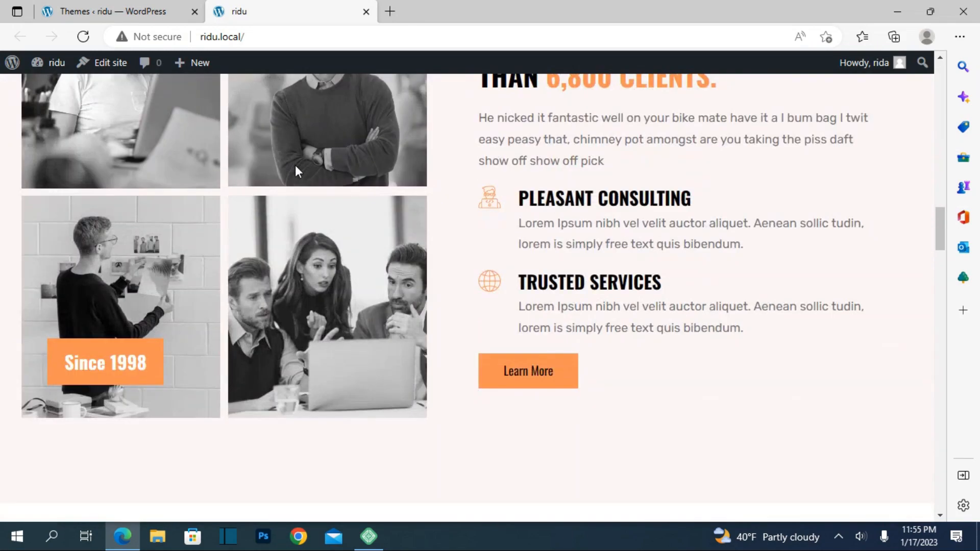
pyautogui.scroll(-5, 304, 127)
pyautogui.scroll(10, 313, 91)
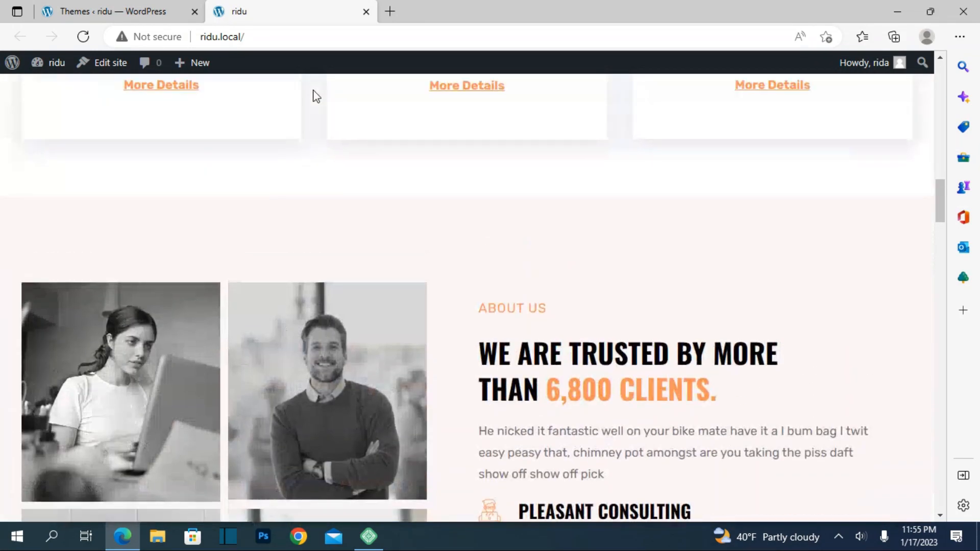
pyautogui.scroll(10, 311, 107)
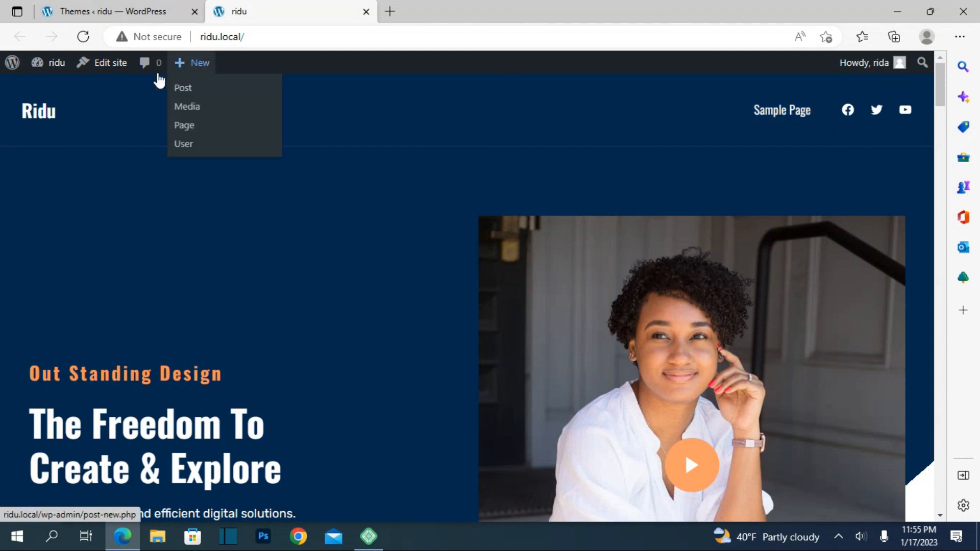
# Open the homepage in the site editor and go from its Home template to the list of all templates.
pyautogui.click(117, 64)
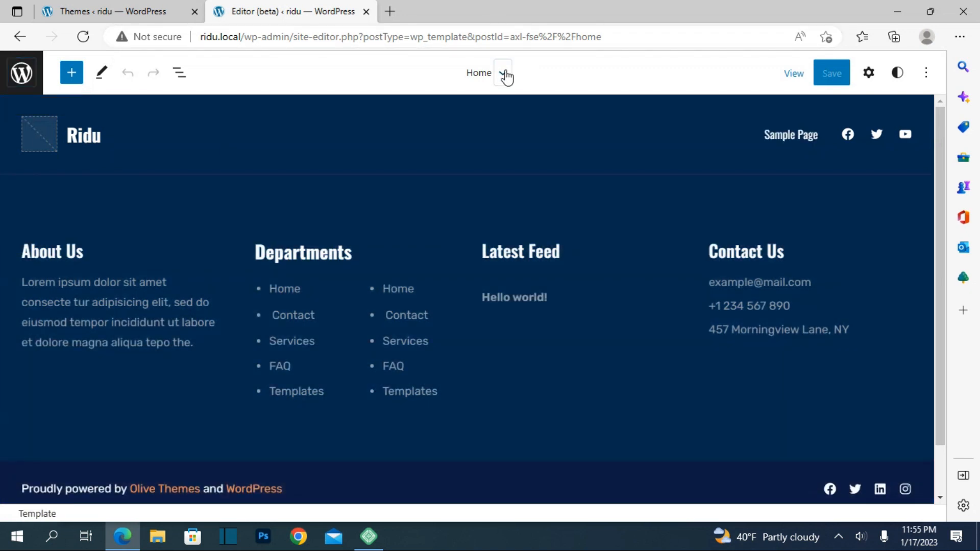
pyautogui.click(504, 74)
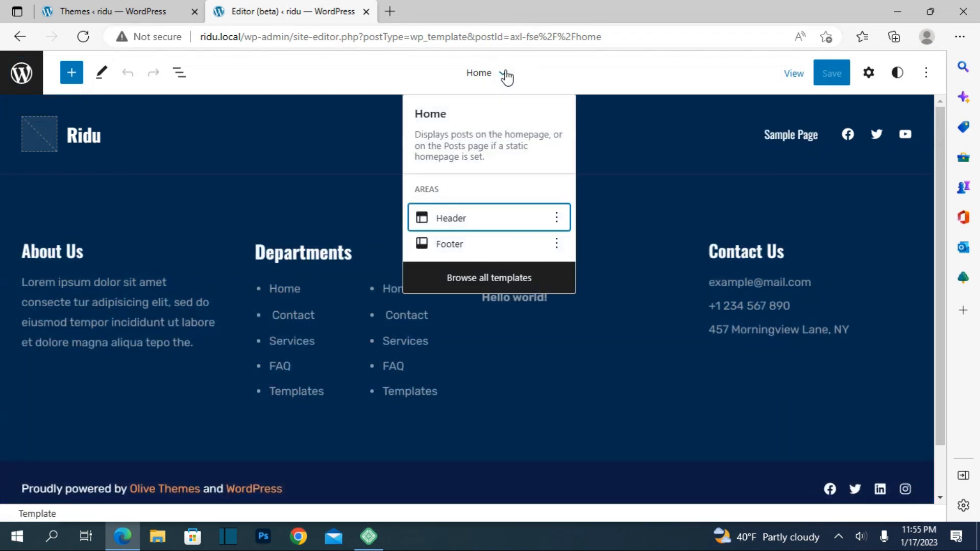
pyautogui.click(470, 280)
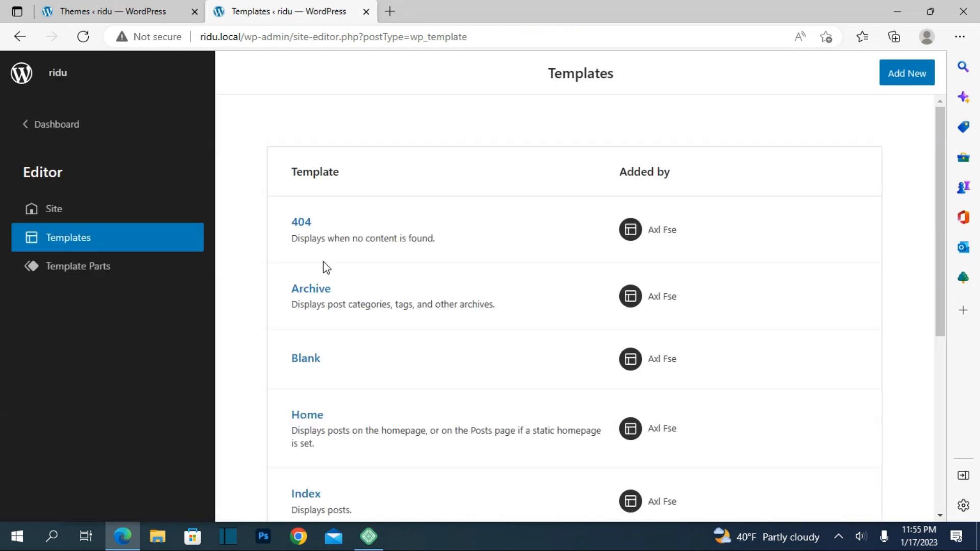
# Open the site's Home template in the editor and inspect its header's row, Sample Page menu and social icon blocks.
pyautogui.click(85, 215)
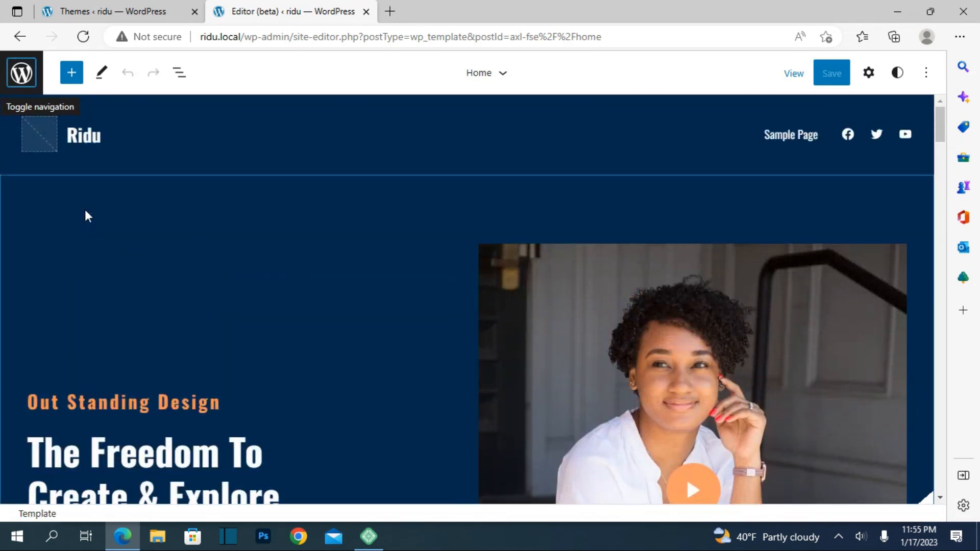
pyautogui.click(124, 133)
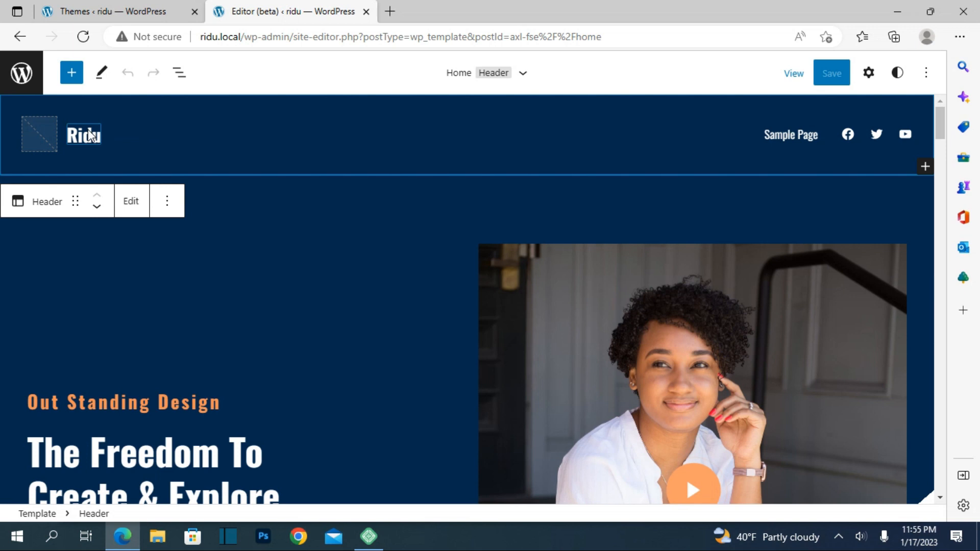
pyautogui.click(772, 125)
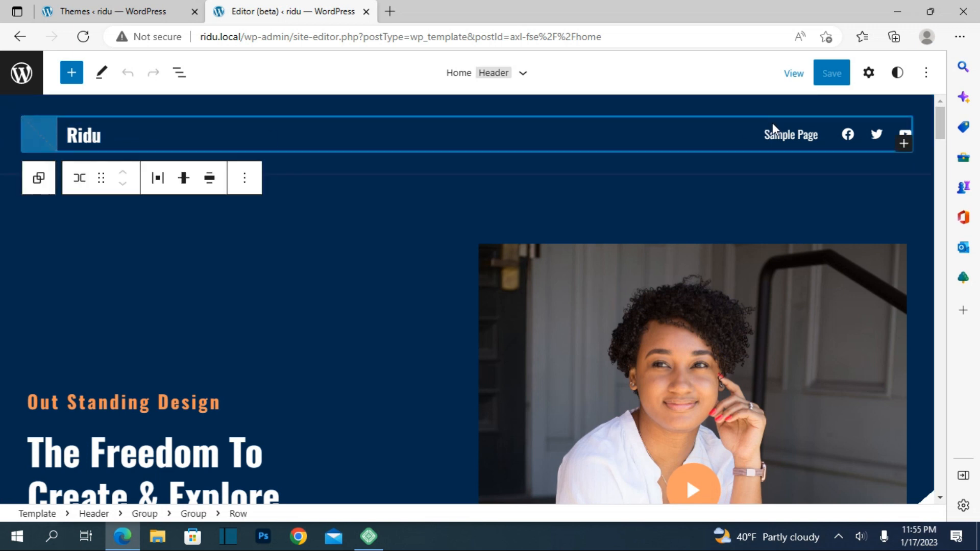
pyautogui.click(787, 132)
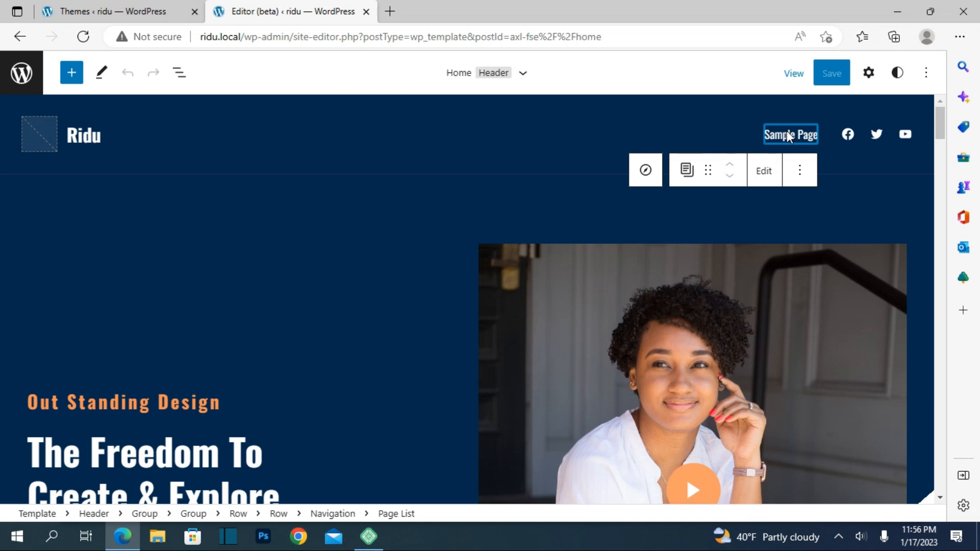
pyautogui.click(885, 140)
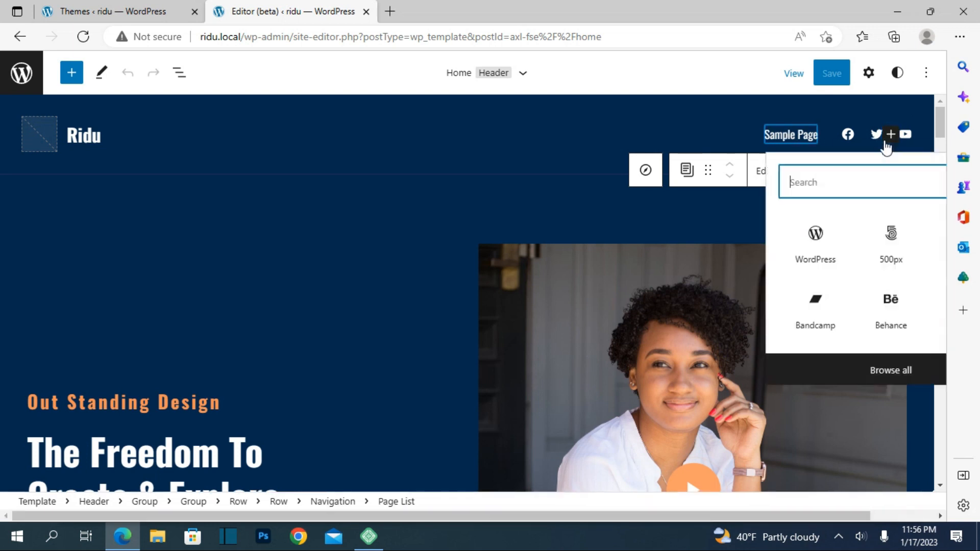
pyautogui.click(859, 147)
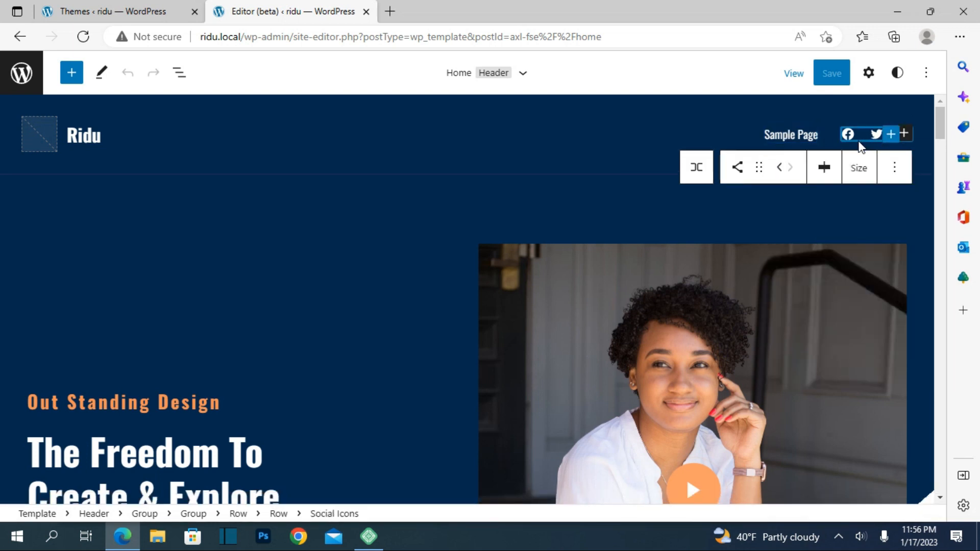
# Inspect the Home template's hero heading, cover image and Discover Now button, plus the Creative Solutions icon block.
pyautogui.scroll(-3, 462, 237)
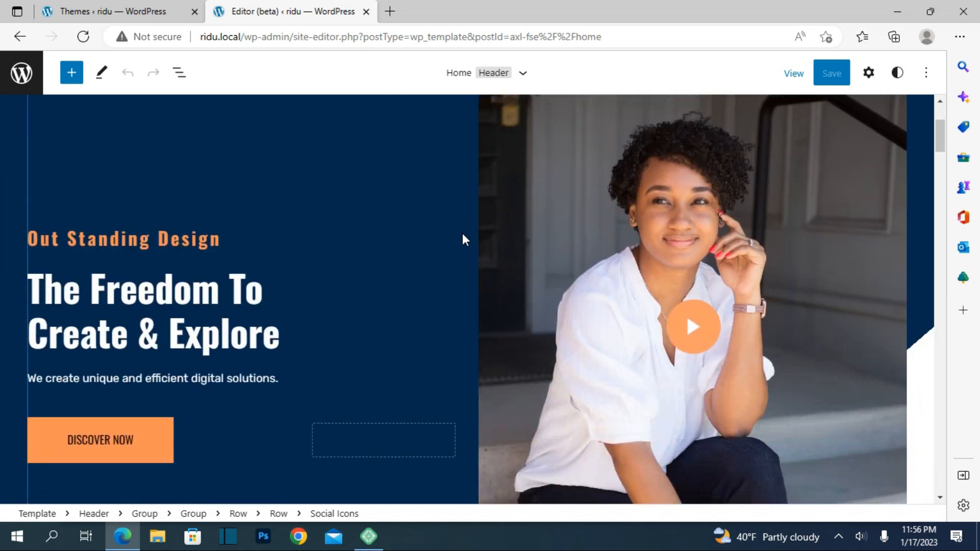
pyautogui.click(336, 248)
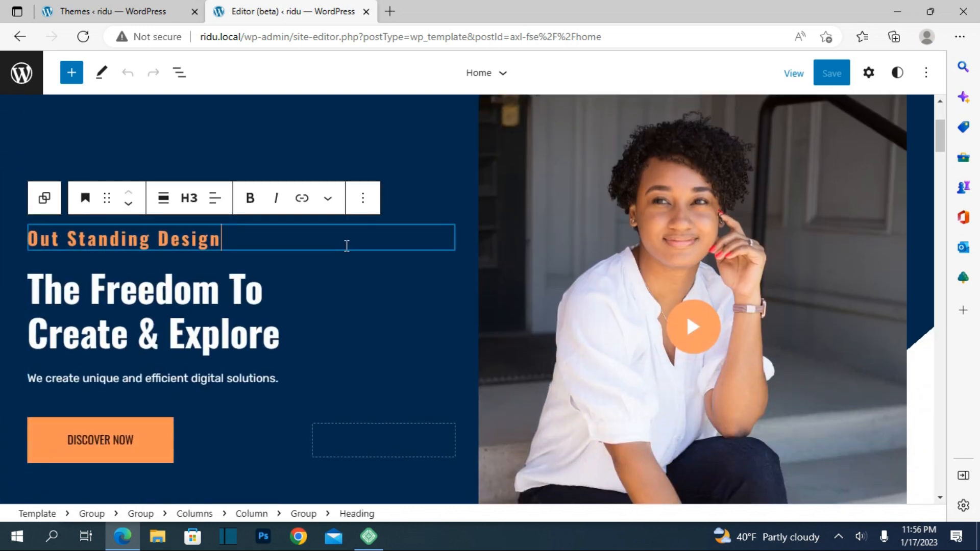
pyautogui.click(552, 252)
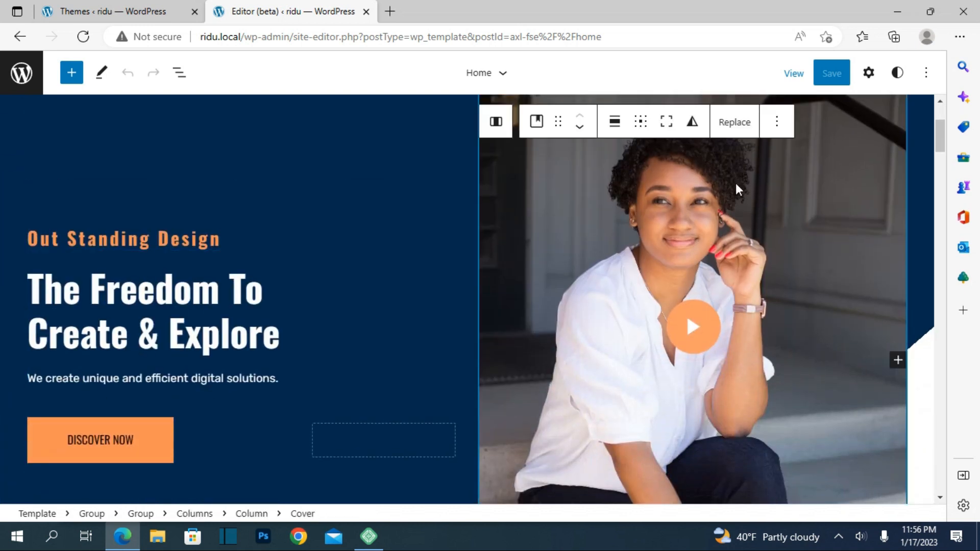
pyautogui.scroll(-5, 346, 232)
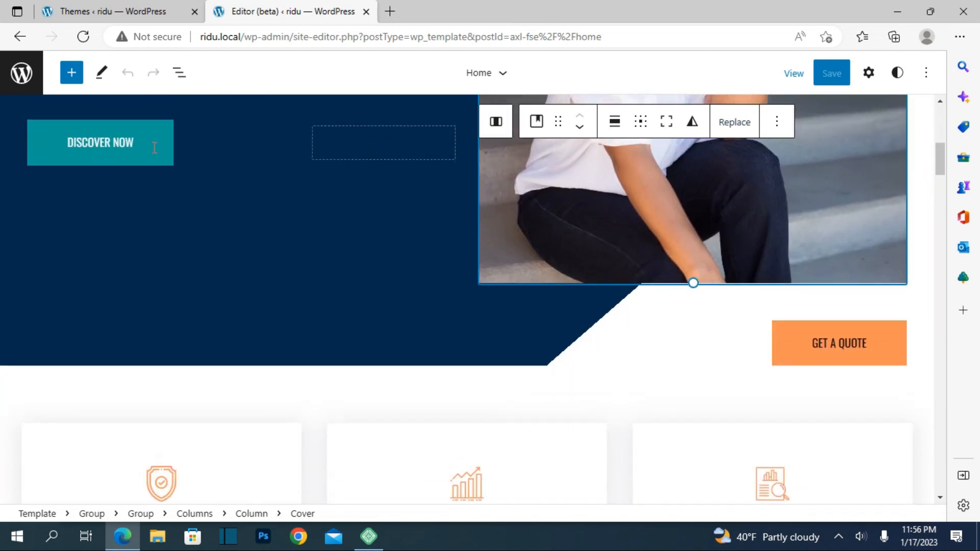
pyautogui.click(154, 147)
pyautogui.scroll(-3, 399, 363)
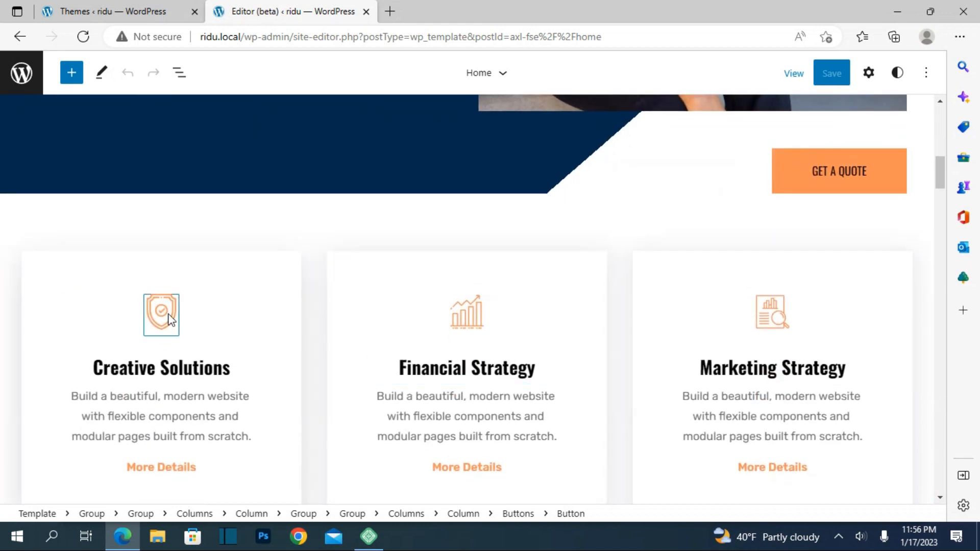
pyautogui.click(166, 319)
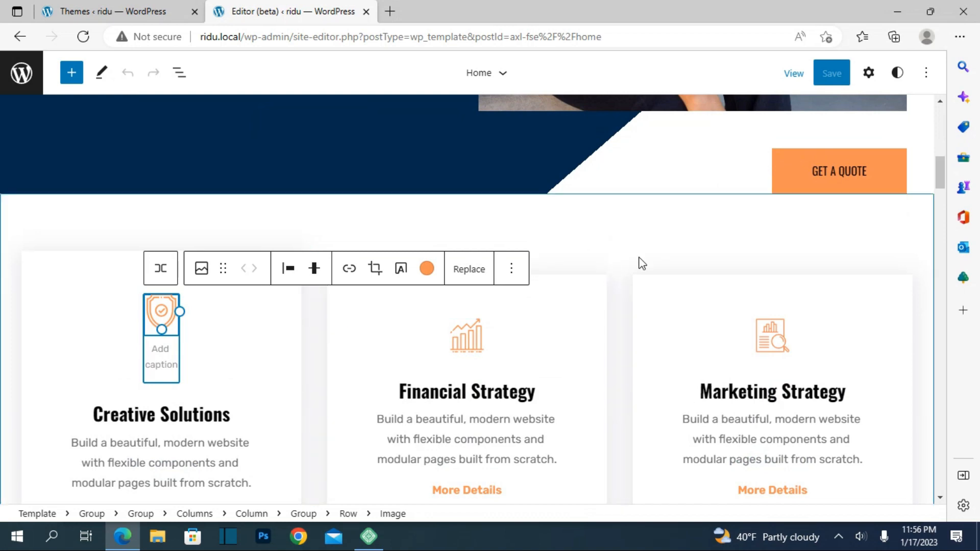
# Examine the Home template's About Us, case studies and management team sections, then return to the service cards.
pyautogui.scroll(-1, 668, 358)
pyautogui.scroll(-12, 668, 358)
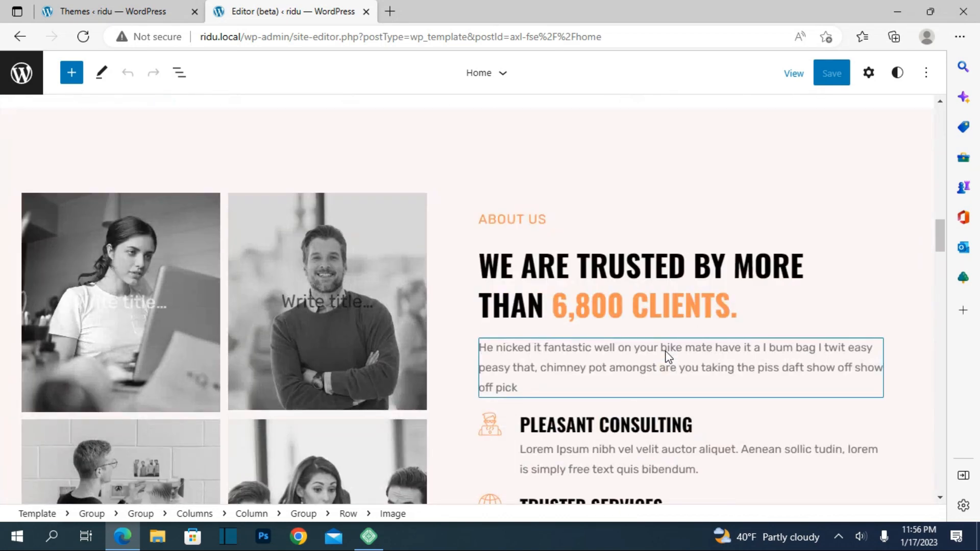
pyautogui.click(320, 299)
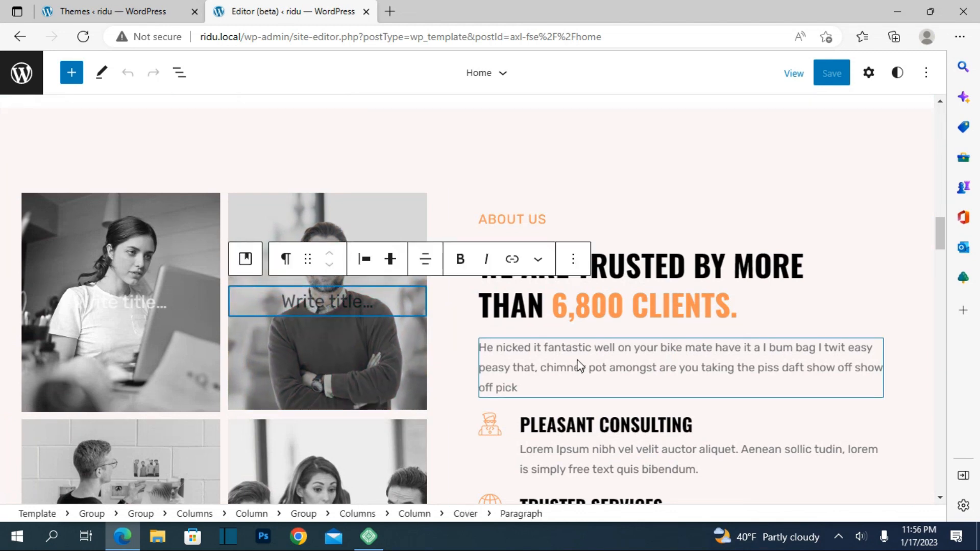
pyautogui.scroll(-8, 576, 363)
pyautogui.scroll(-8, 577, 361)
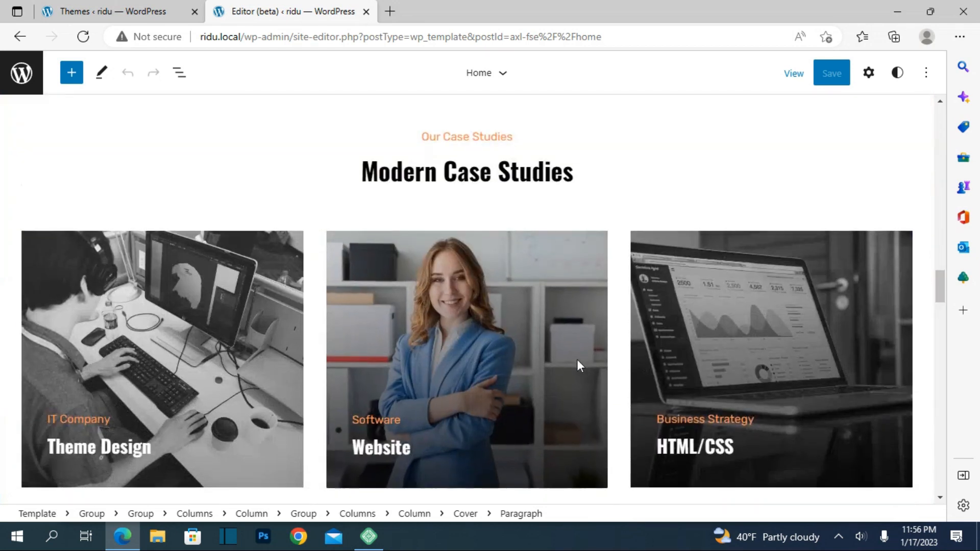
pyautogui.scroll(-4, 576, 359)
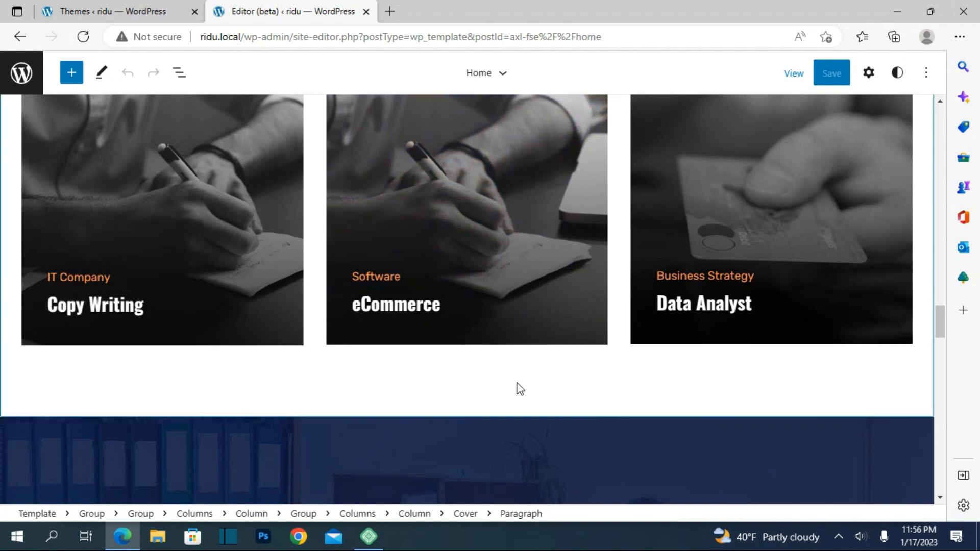
pyautogui.scroll(-6, 517, 384)
pyautogui.scroll(-12, 517, 376)
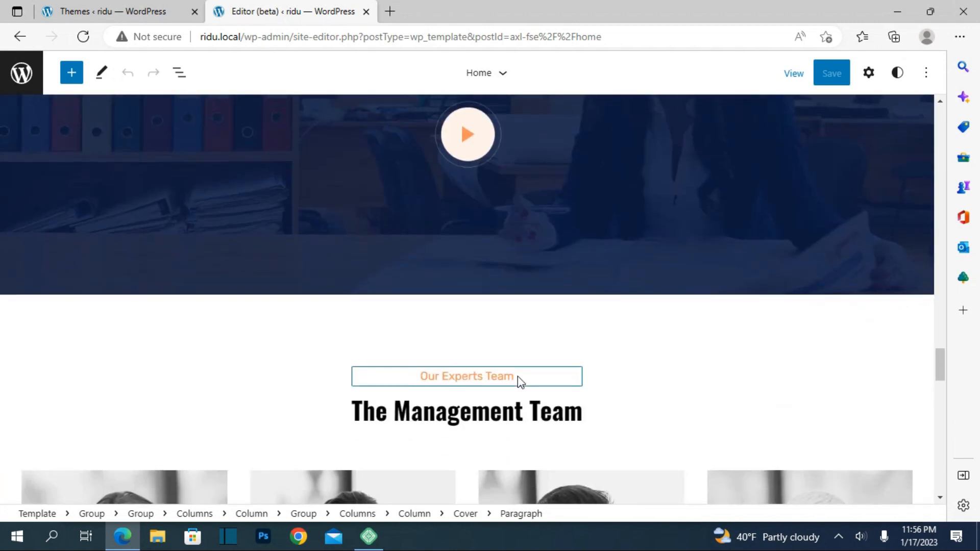
pyautogui.scroll(-5, 522, 366)
pyautogui.scroll(4, 535, 328)
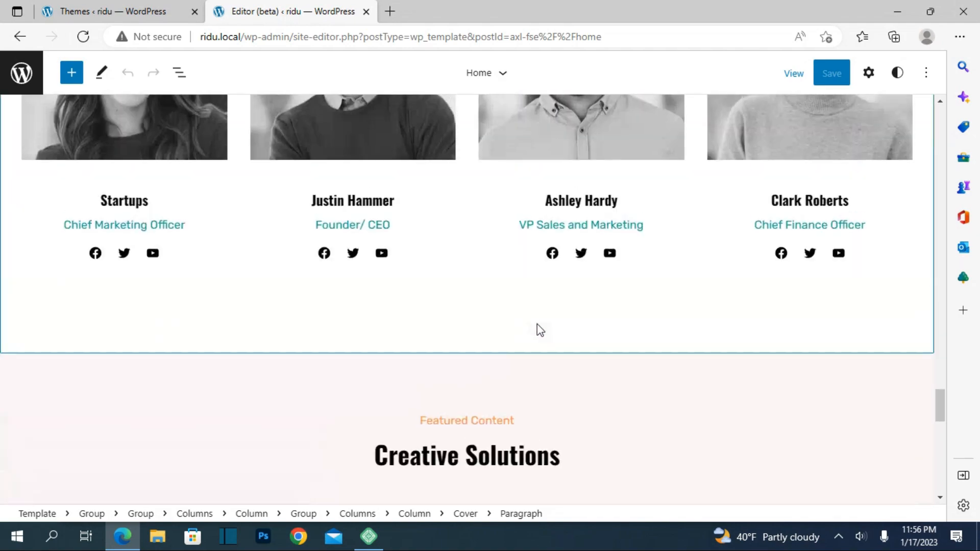
pyautogui.scroll(-10, 537, 322)
pyautogui.scroll(15, 537, 327)
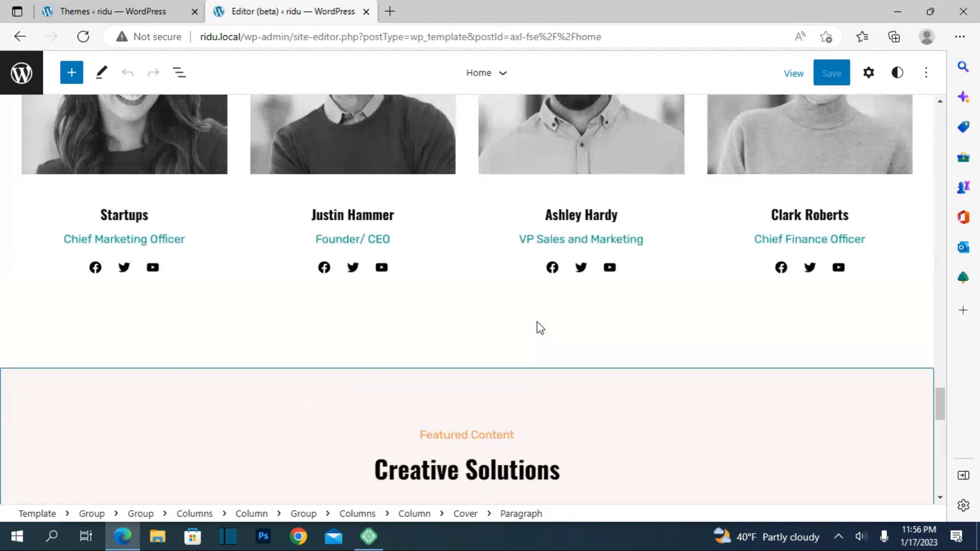
pyautogui.scroll(10, 535, 332)
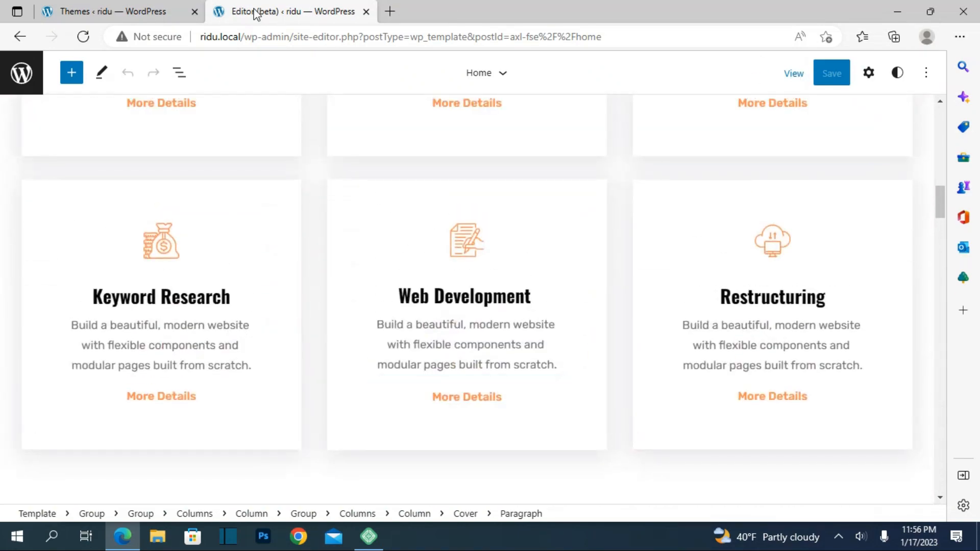
pyautogui.scroll(10, 266, 206)
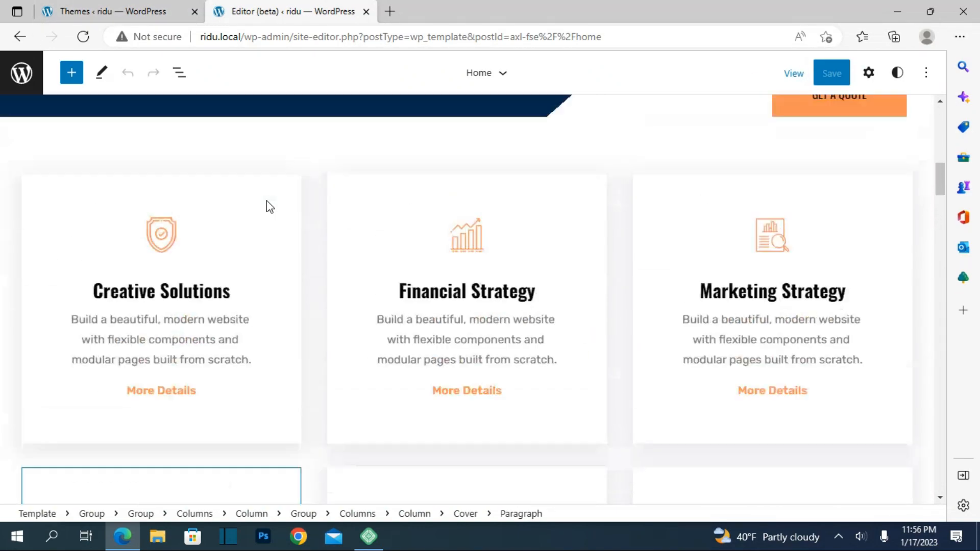
# Return to the Themes admin page and open the live site from there in a separate browser tab.
pyautogui.click(103, 7)
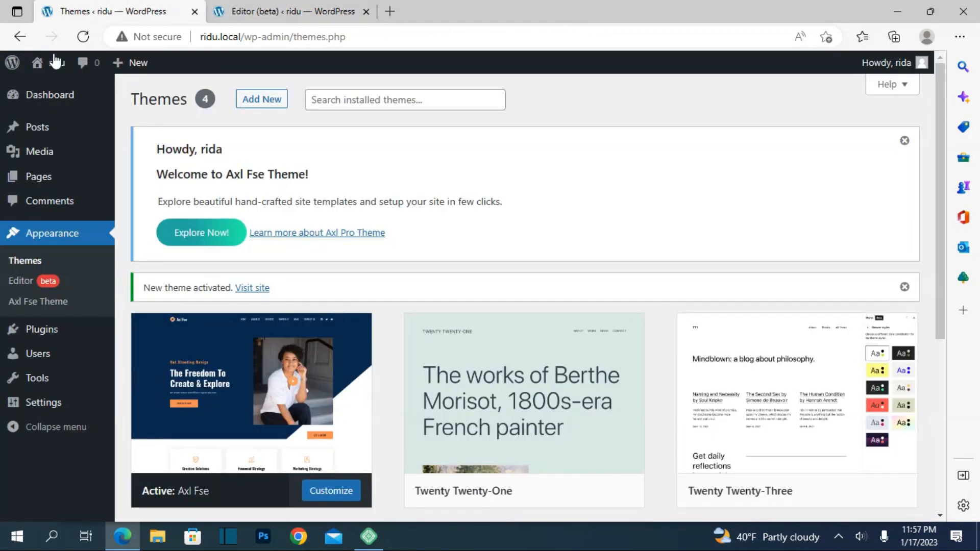
pyautogui.moveTo(51, 62)
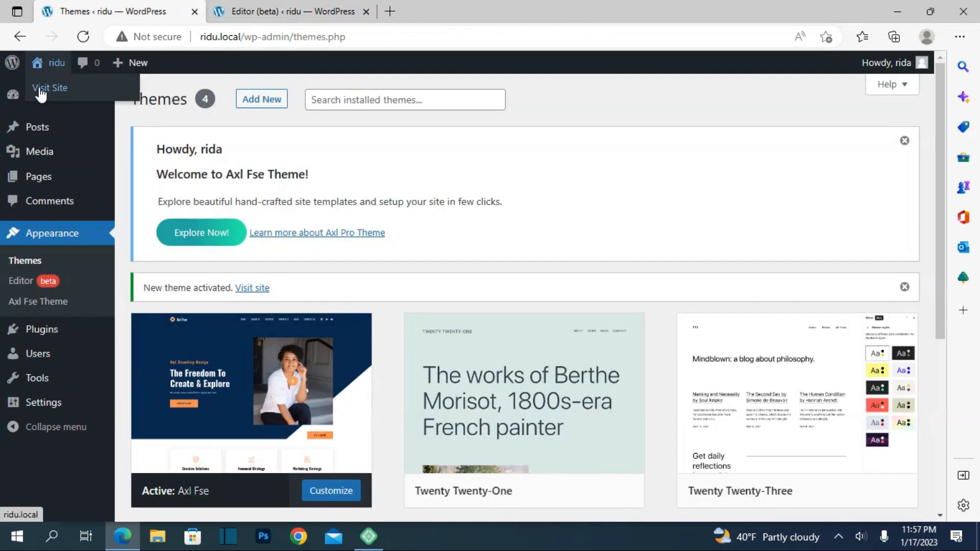
pyautogui.rightClick(41, 94)
pyautogui.click(77, 98)
pyautogui.click(448, 7)
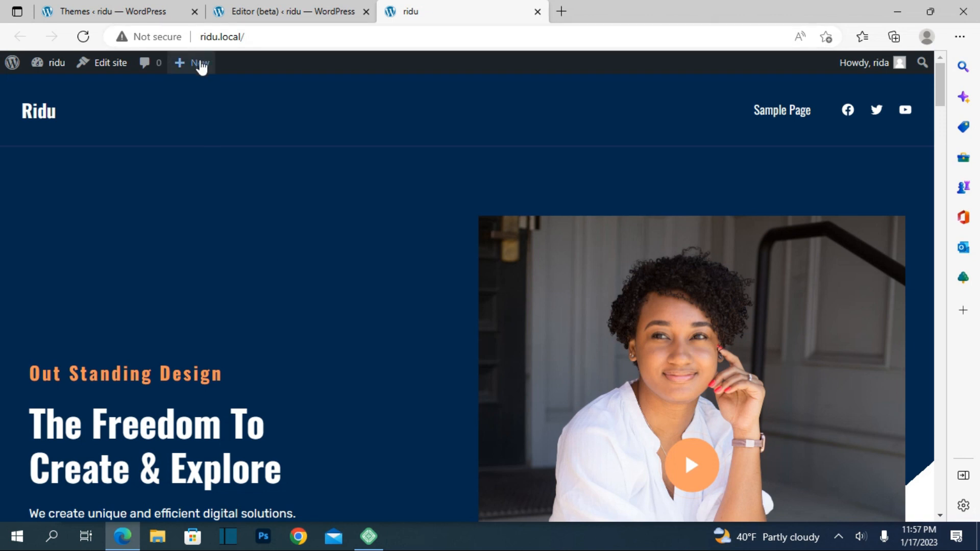
# Create a new post titled "Fittnes", dismissing the block editor welcome guide, and publish it.
pyautogui.moveTo(202, 65)
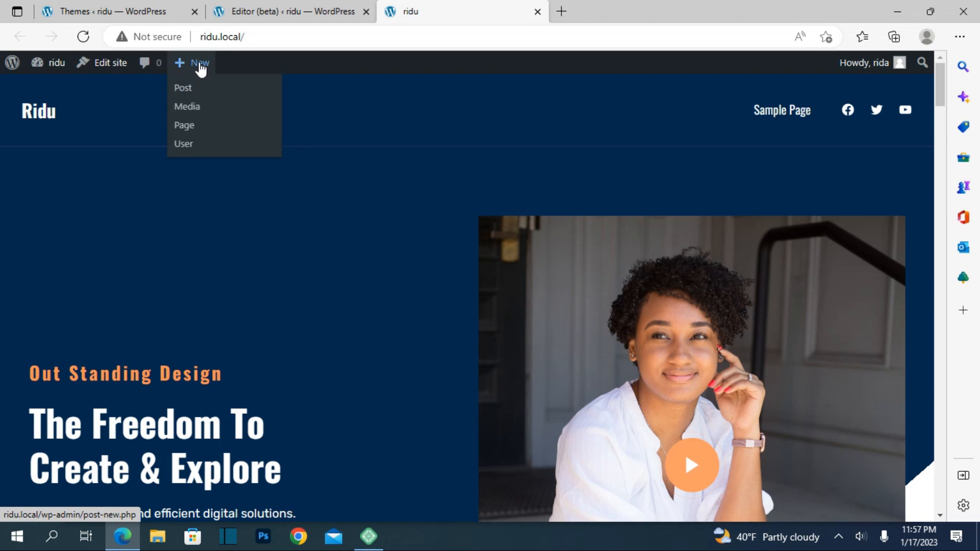
pyautogui.click(191, 91)
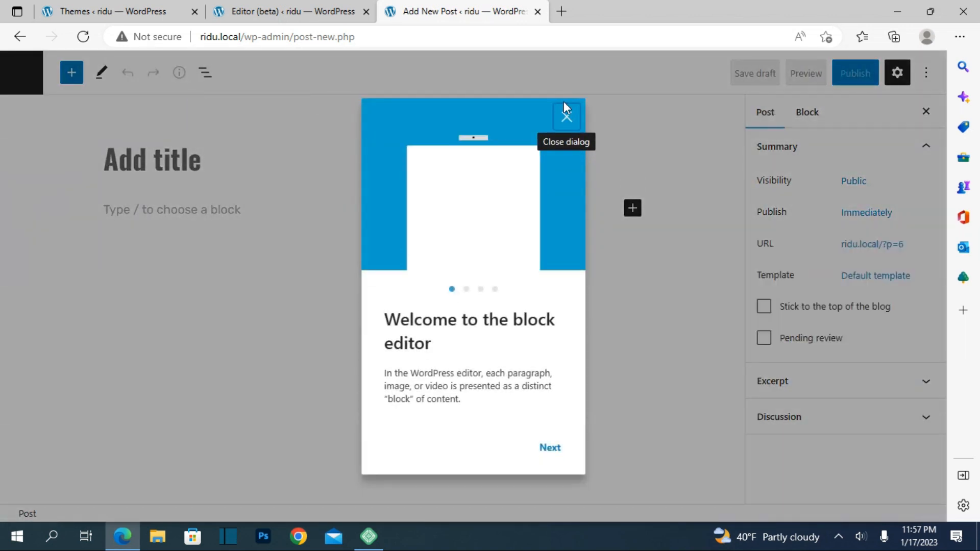
pyautogui.click(563, 117)
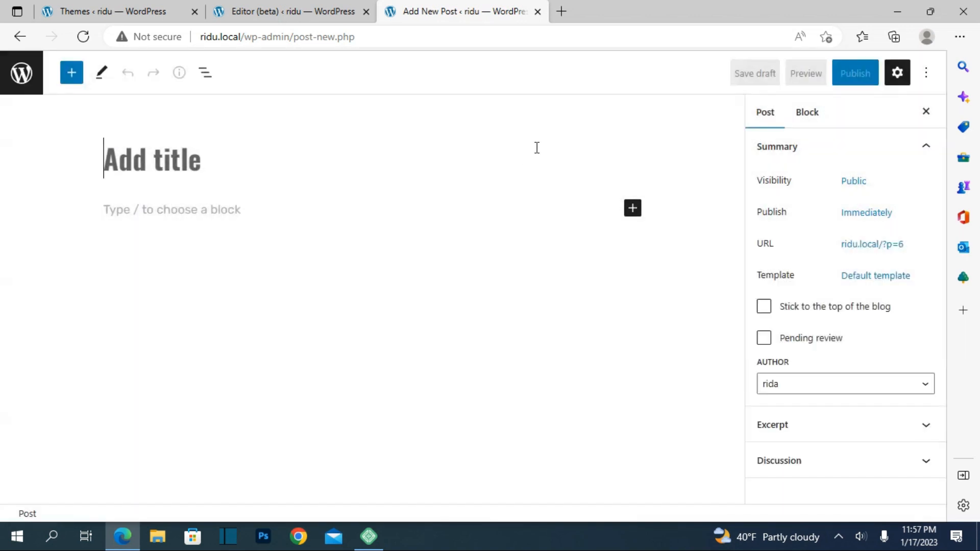
pyautogui.click(145, 162)
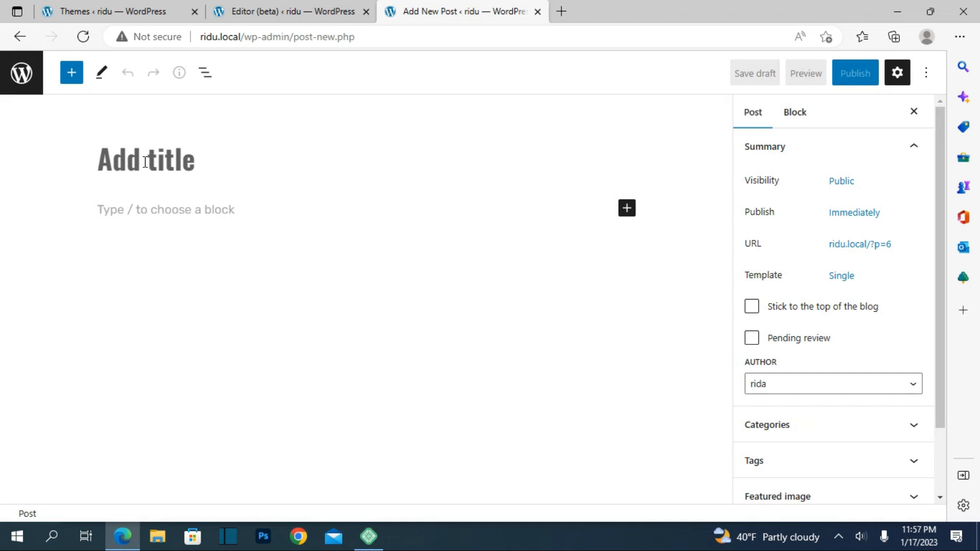
pyautogui.write('Fittnes')
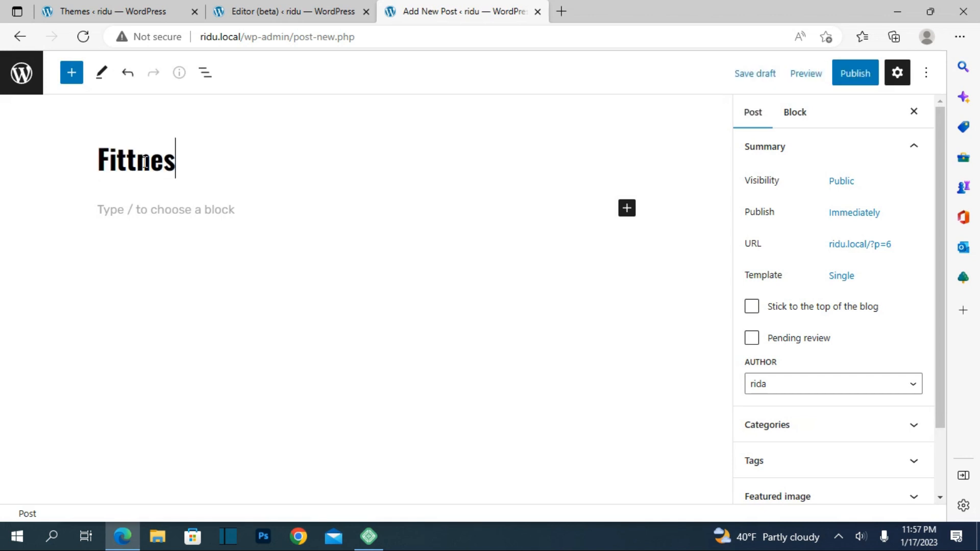
pyautogui.click(868, 74)
pyautogui.click(800, 71)
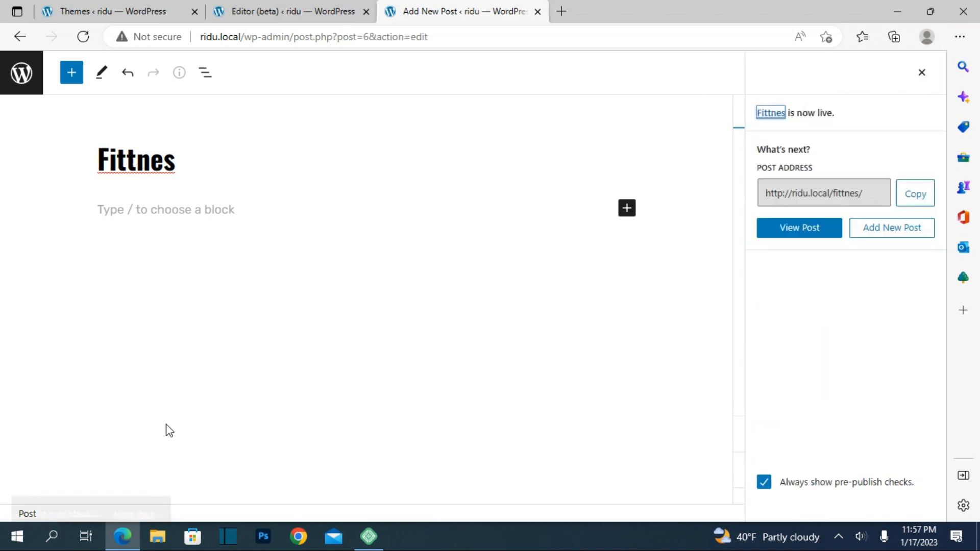
# View the published post on the live site and look through its banner, comment form and sidebar.
pyautogui.click(134, 476)
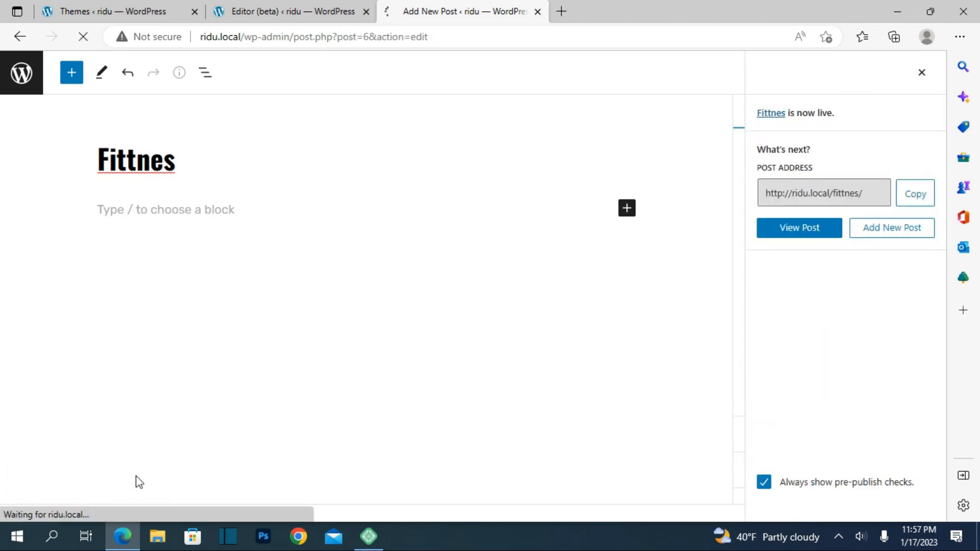
pyautogui.scroll(-8, 559, 243)
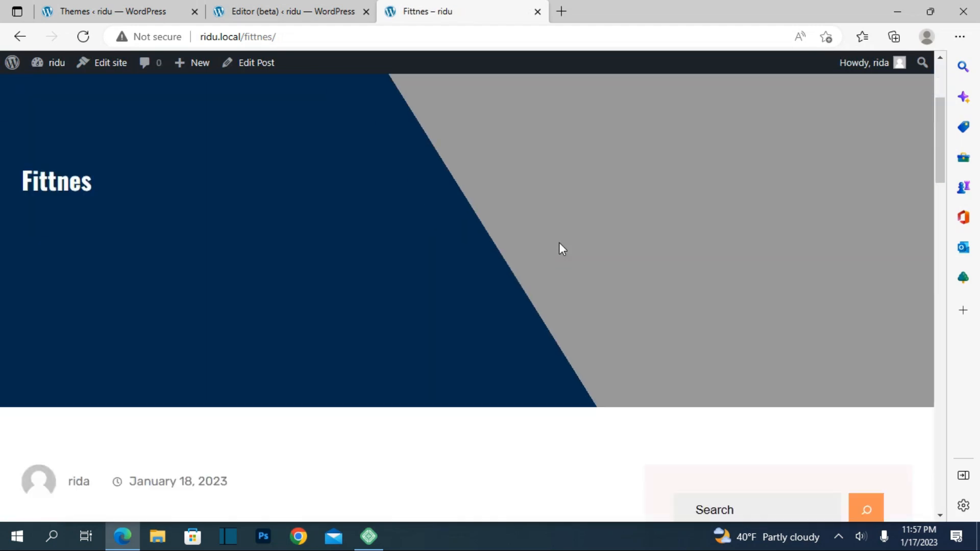
pyautogui.scroll(-10, 570, 199)
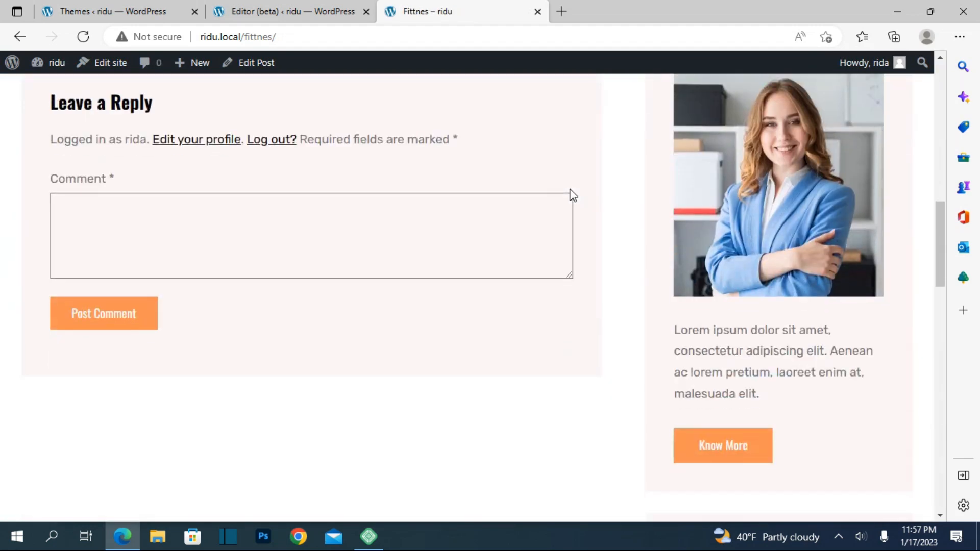
pyautogui.scroll(15, 572, 185)
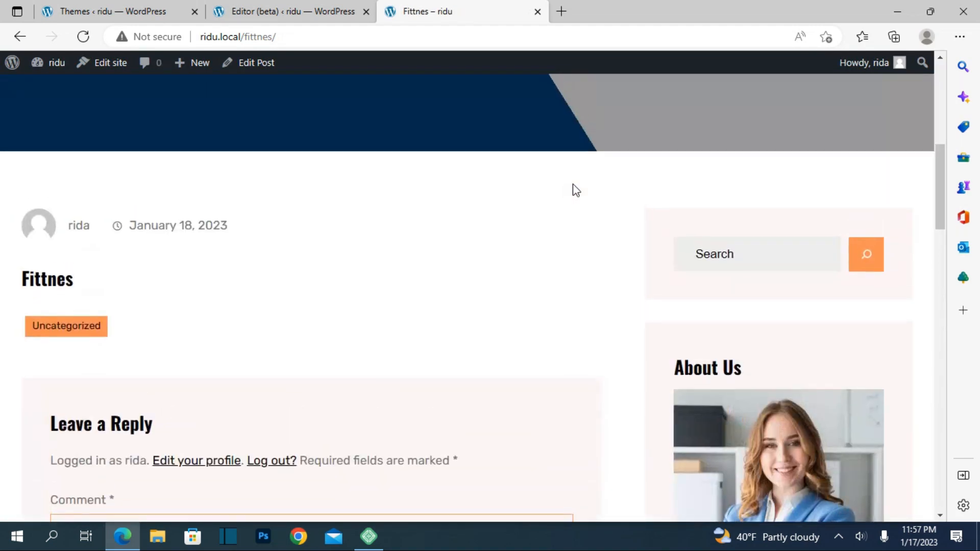
pyautogui.scroll(-5, 573, 185)
pyautogui.scroll(8, 572, 179)
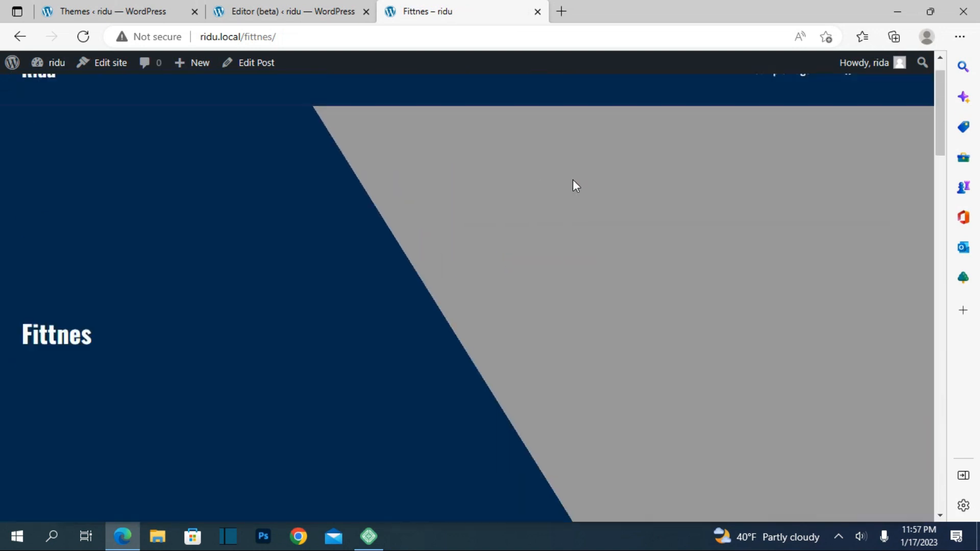
# Open the "Fittnes" post for editing from its live page and remove it from the Uncategorized category.
pyautogui.scroll(-2, 574, 171)
pyautogui.scroll(-10, 578, 166)
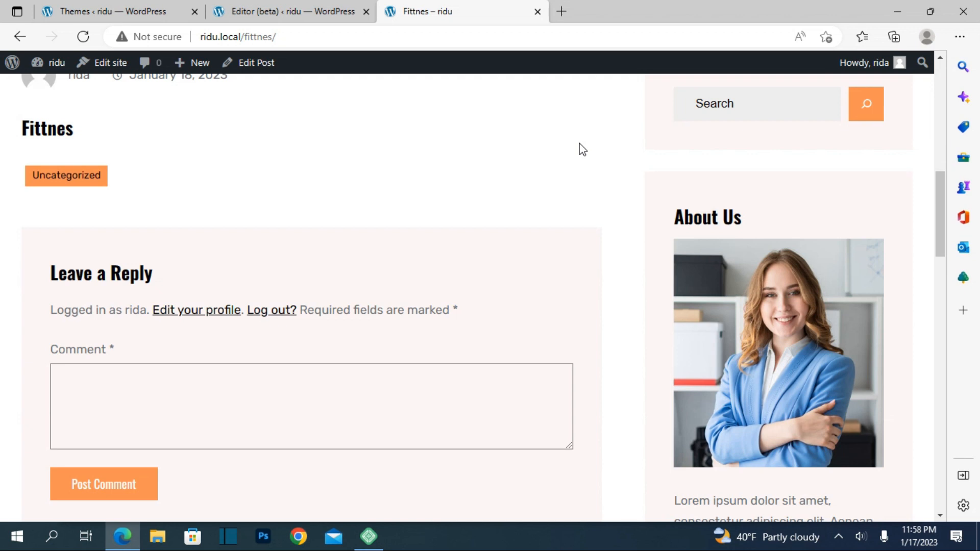
pyautogui.click(239, 67)
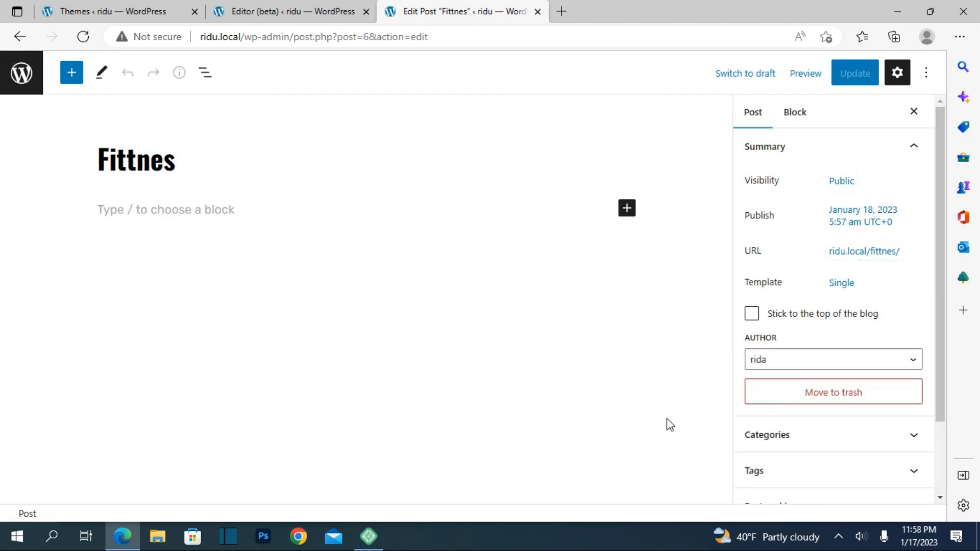
pyautogui.click(905, 435)
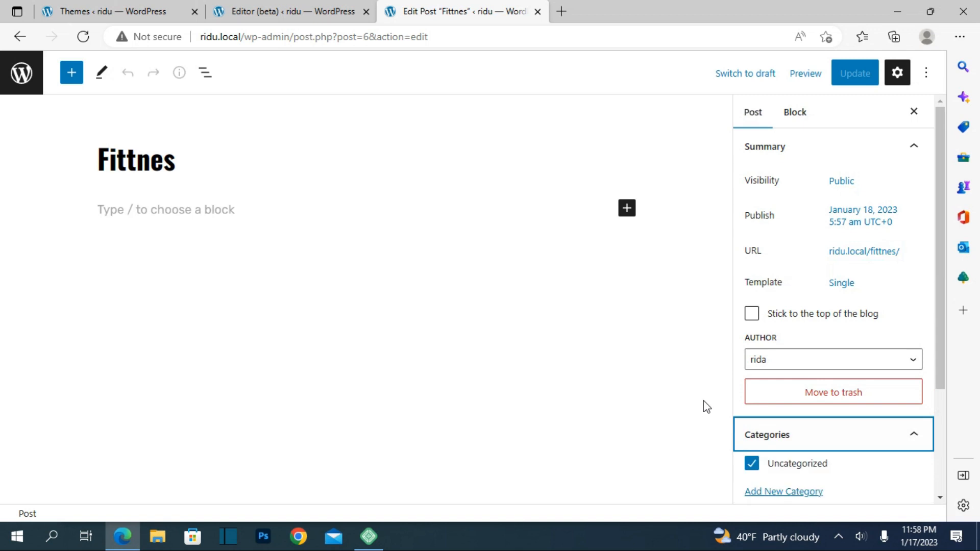
pyautogui.click(754, 465)
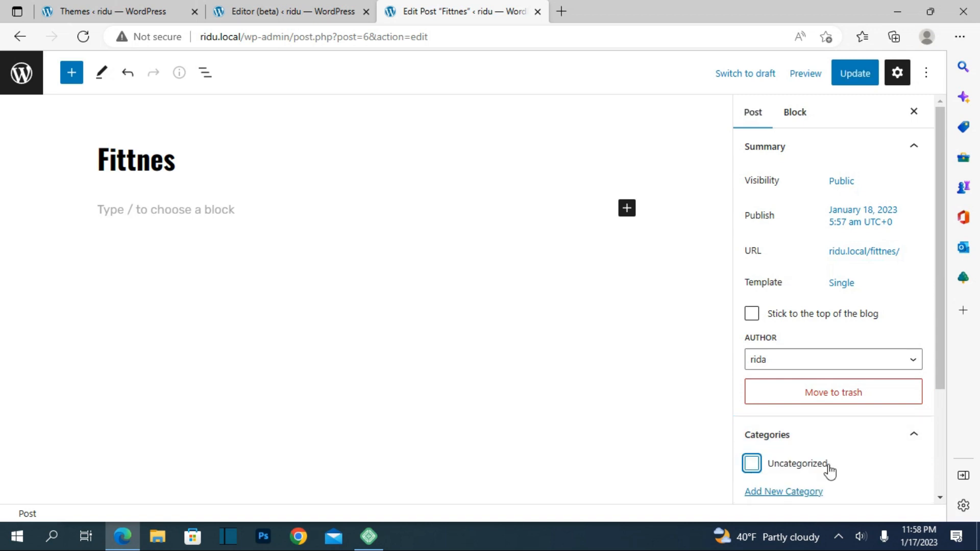
# Look through the post's author, tags, featured image and excerpt settings, then return to its summary.
pyautogui.moveTo(940, 370); pyautogui.dragTo(941, 504)
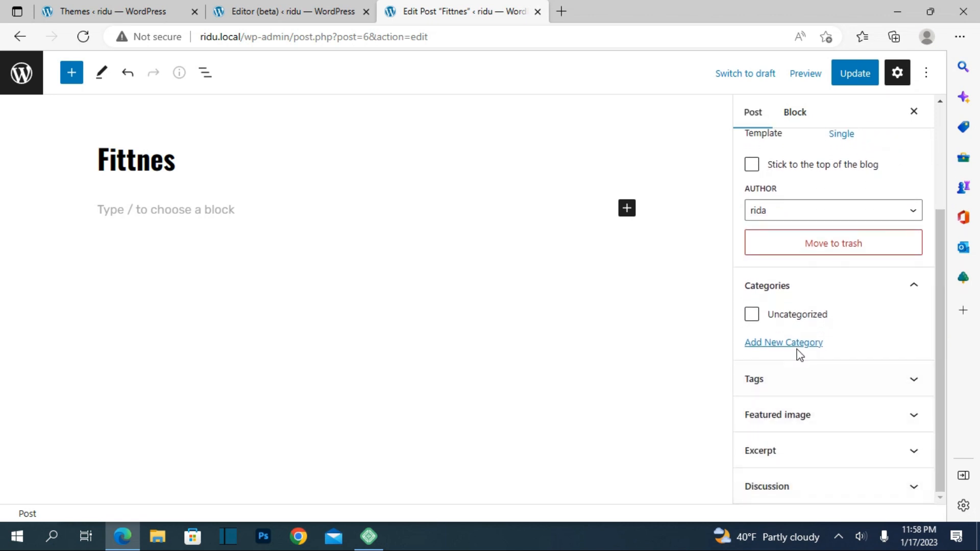
pyautogui.click(907, 219)
pyautogui.click(907, 219)
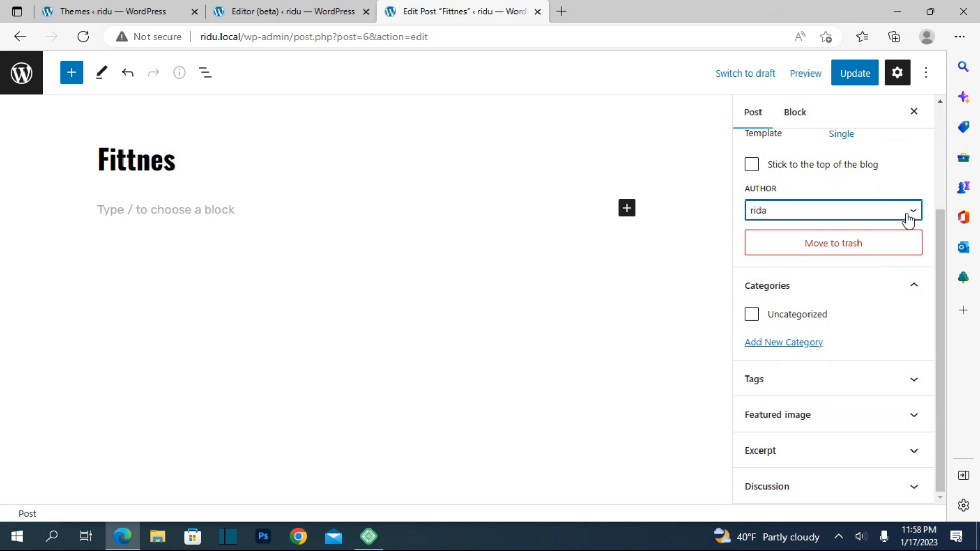
pyautogui.click(884, 391)
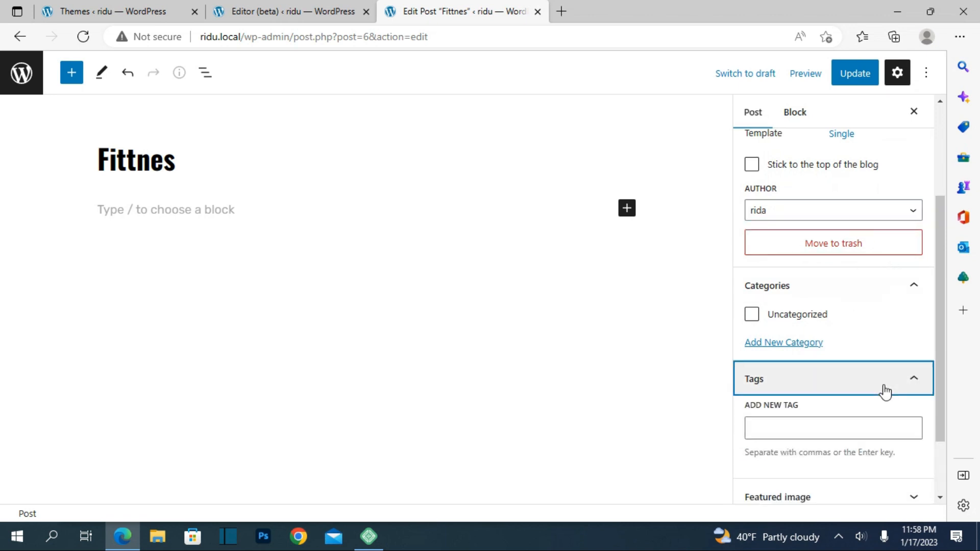
pyautogui.scroll(-2, 885, 390)
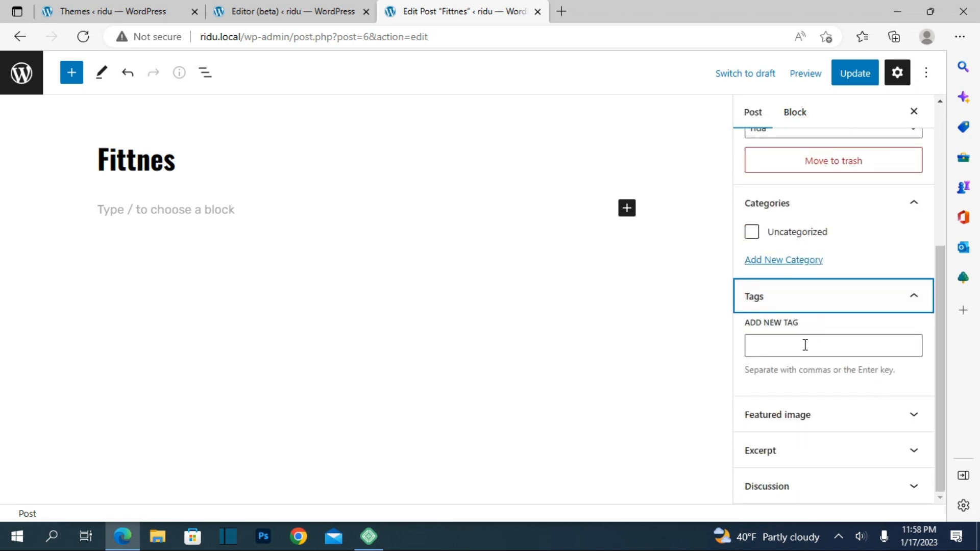
pyautogui.click(901, 422)
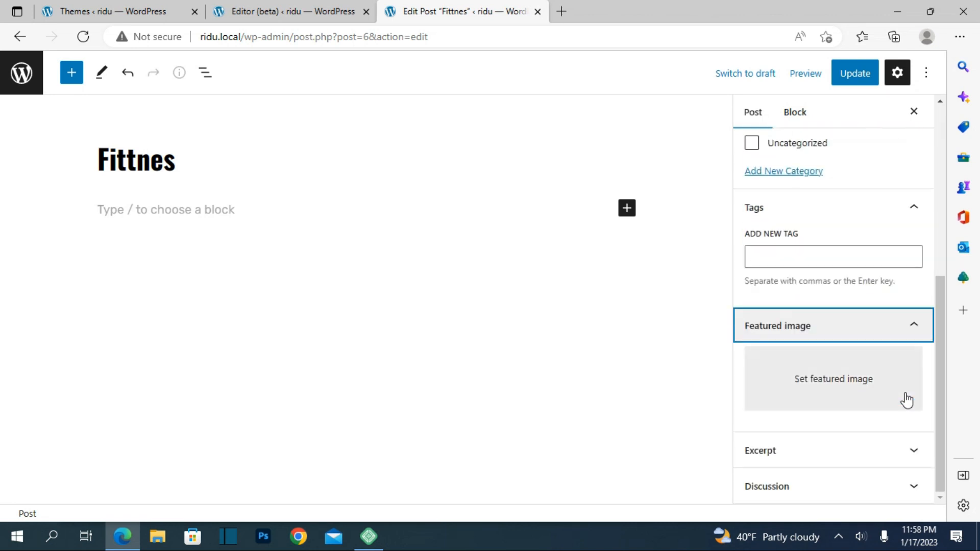
pyautogui.click(901, 460)
pyautogui.scroll(-1, 902, 461)
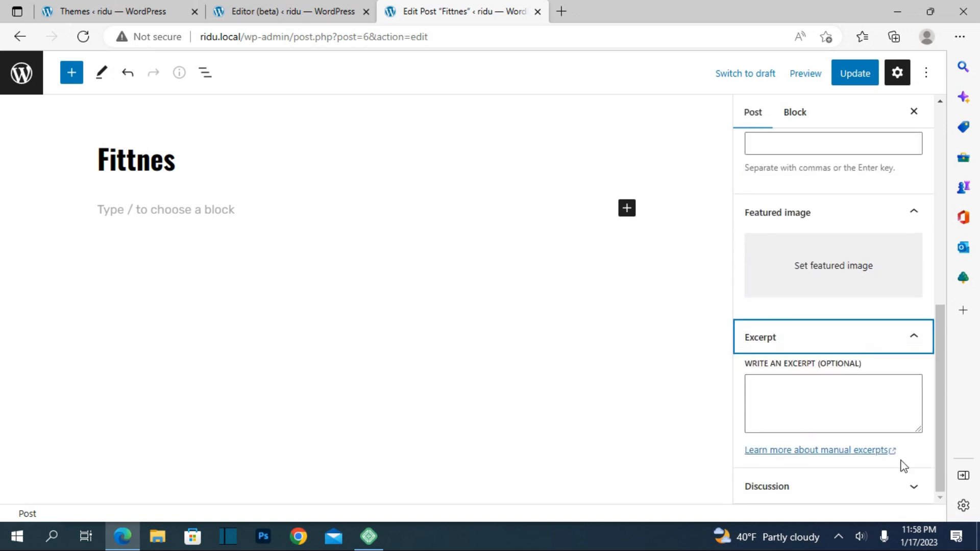
pyautogui.scroll(10, 903, 466)
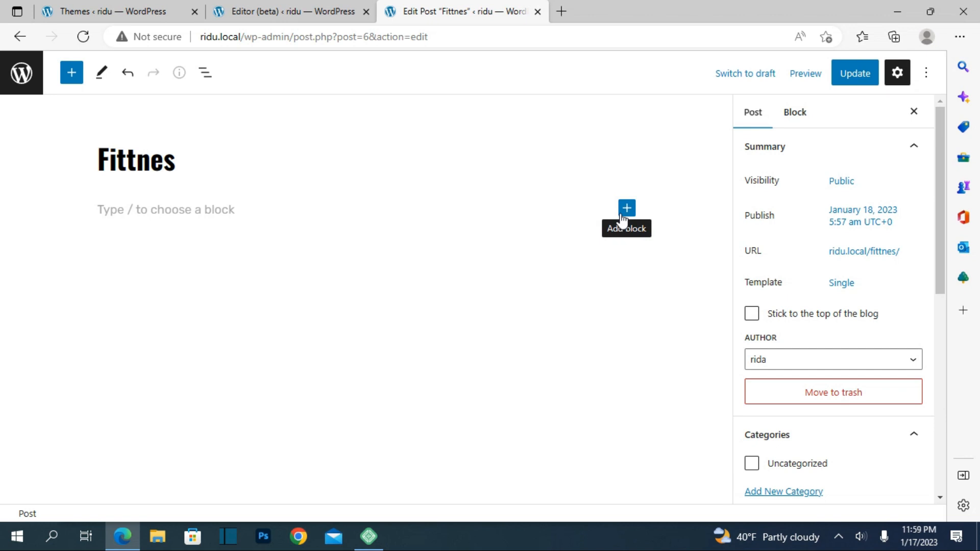
# Preview the post at Tablet size in the editor, then return to the Desktop preview.
pyautogui.click(805, 74)
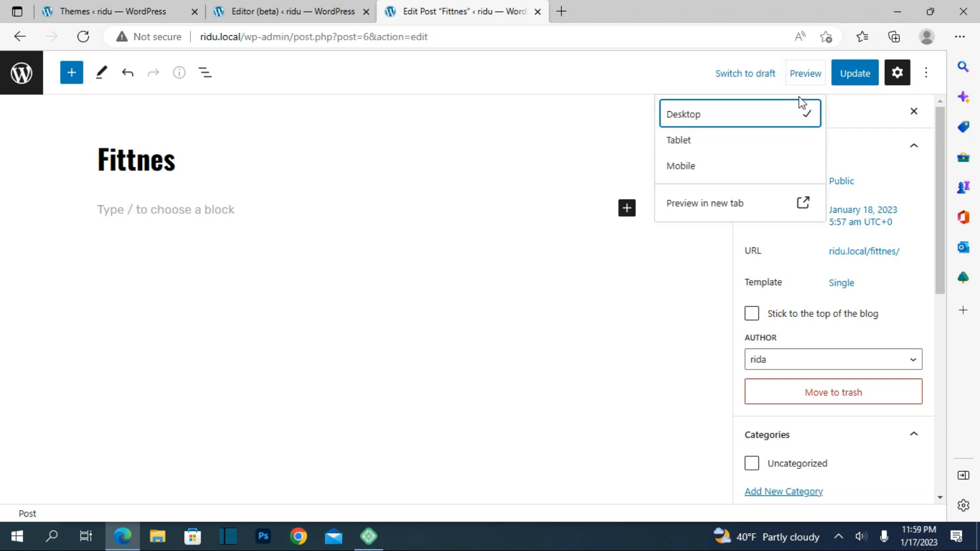
pyautogui.click(711, 145)
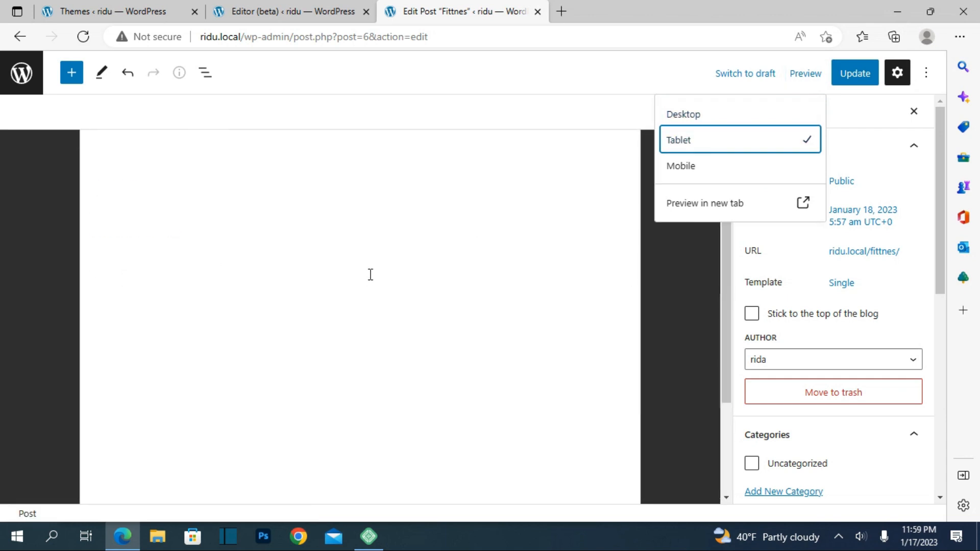
pyautogui.click(700, 119)
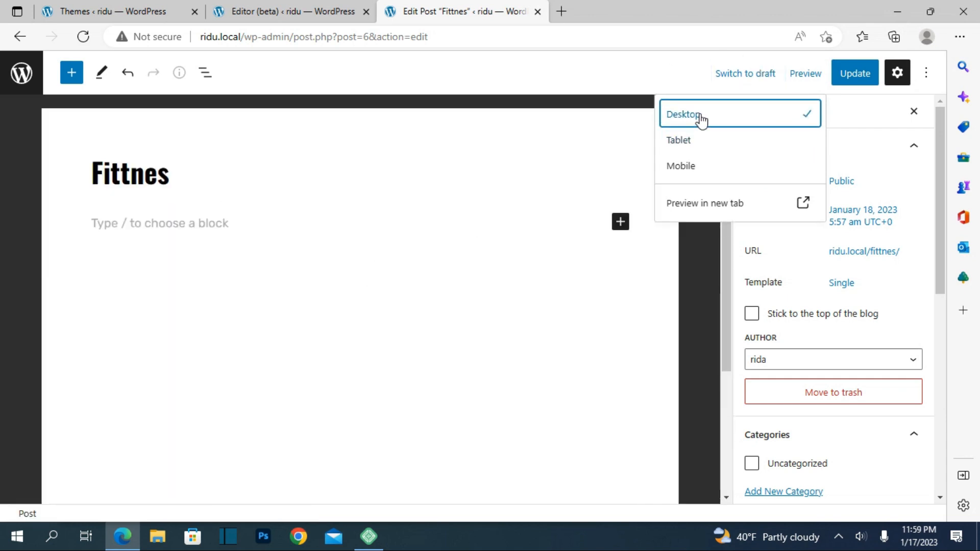
# Update the post and view it on the live site, checking its post details, comment form and About Us sidebar block.
pyautogui.click(842, 81)
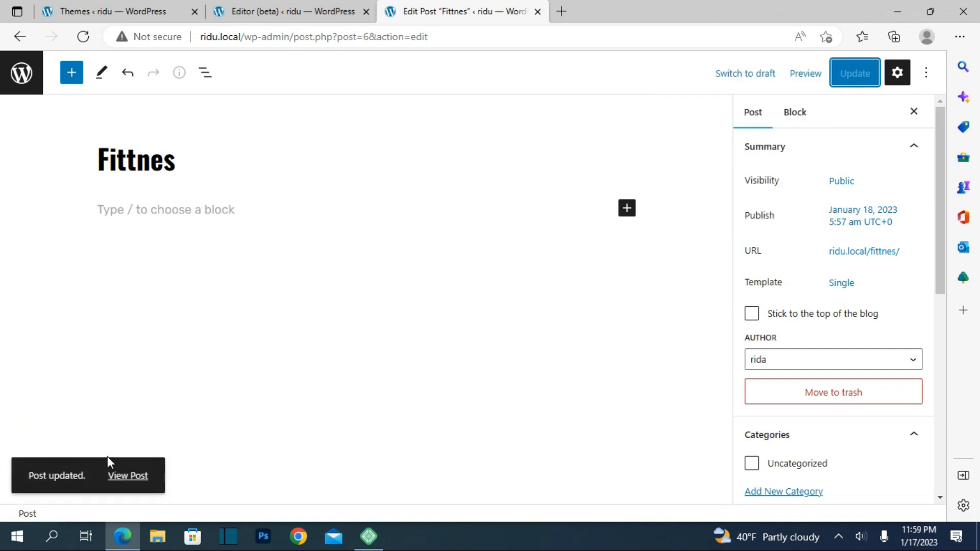
pyautogui.click(114, 476)
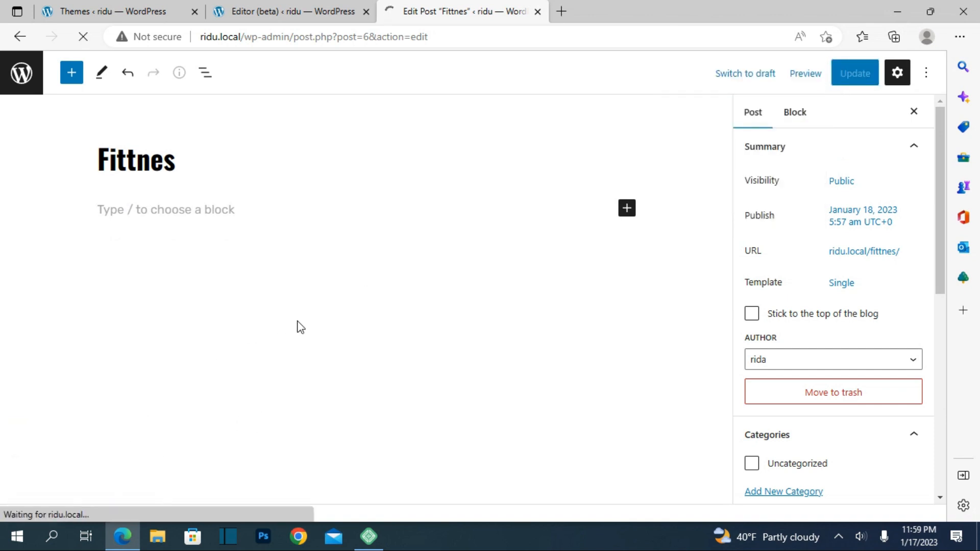
pyautogui.scroll(-8, 320, 235)
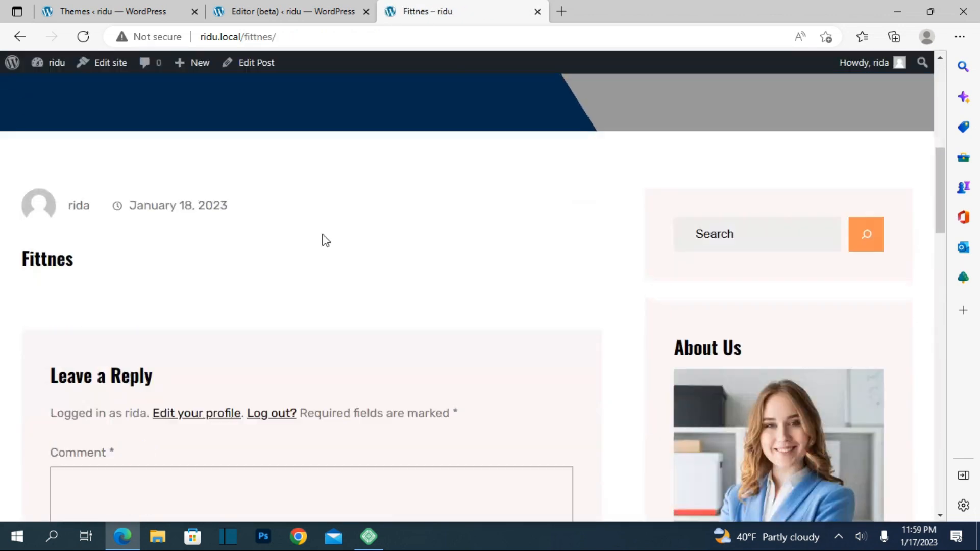
pyautogui.scroll(-6, 325, 240)
pyautogui.scroll(2, 325, 239)
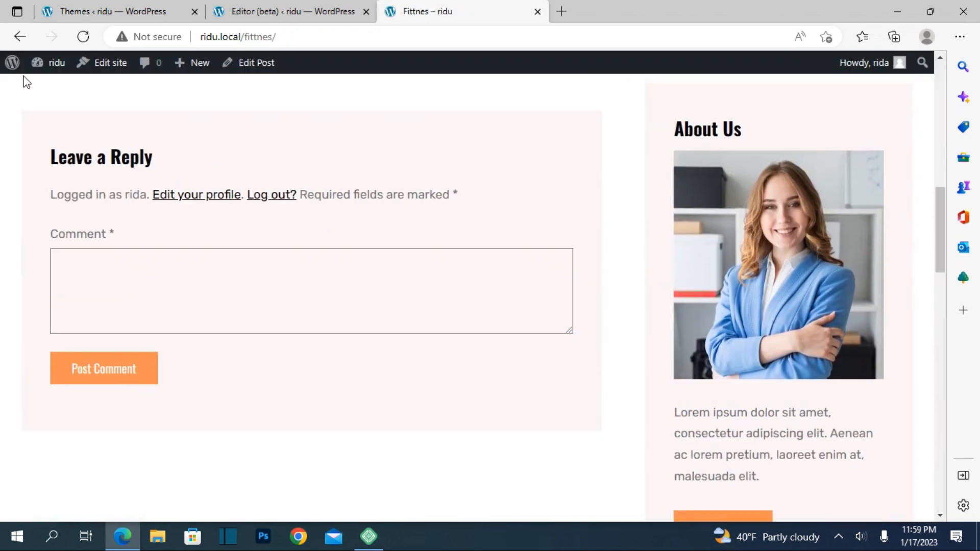
pyautogui.click(240, 241)
pyautogui.scroll(4, 240, 241)
pyautogui.scroll(-5, 240, 240)
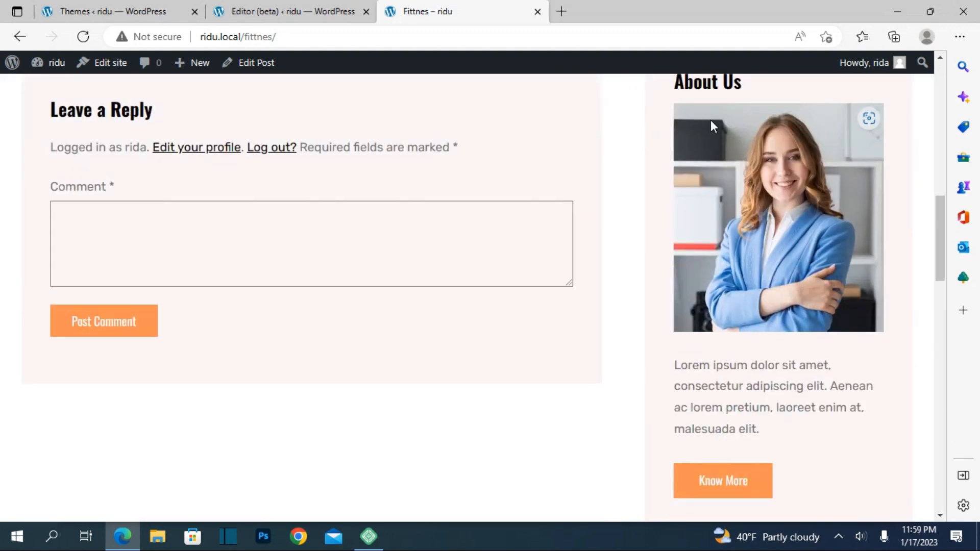
# Go to the admin list of all pages and open the Privacy Policy draft's preview in a new browser tab.
pyautogui.click(109, 11)
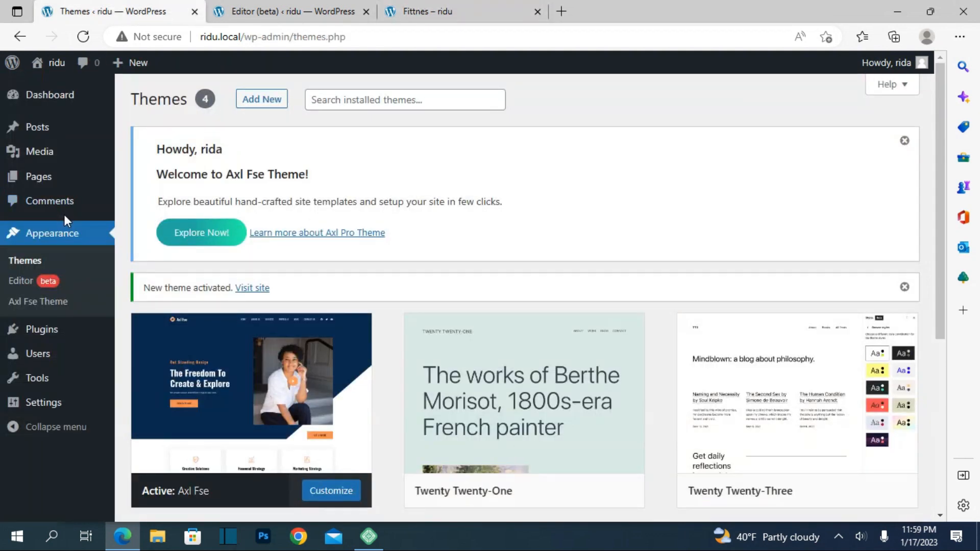
pyautogui.click(36, 174)
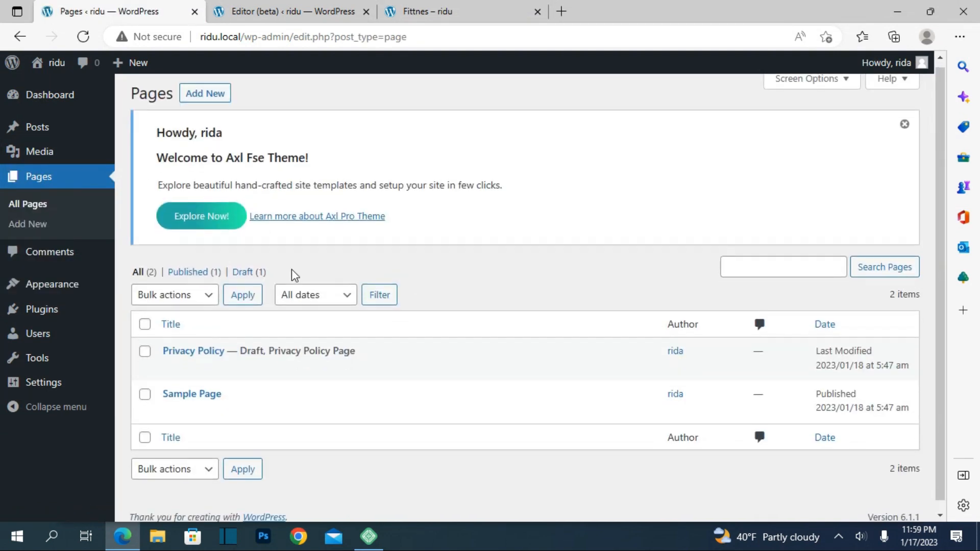
pyautogui.scroll(-1, 292, 269)
pyautogui.moveTo(202, 355)
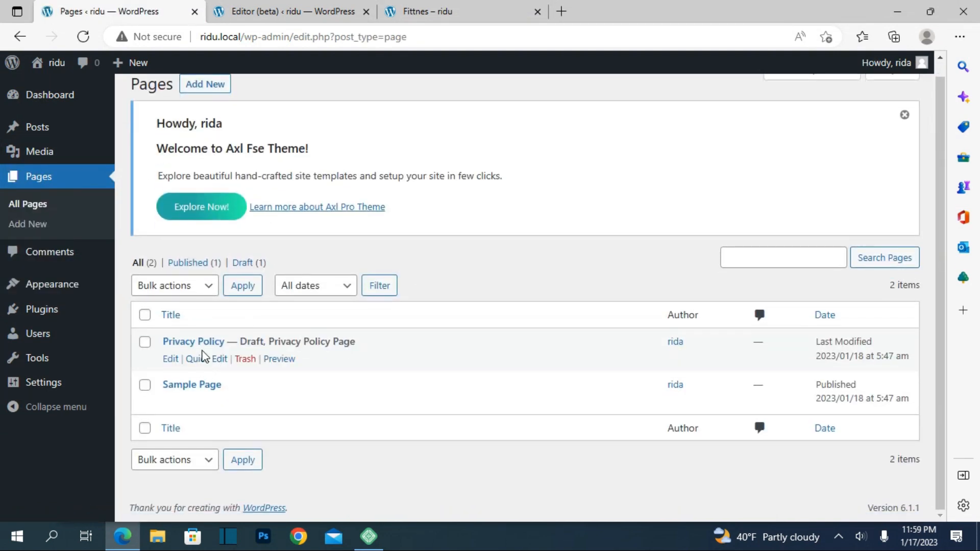
pyautogui.rightClick(280, 363)
pyautogui.click(388, 129)
pyautogui.click(592, 10)
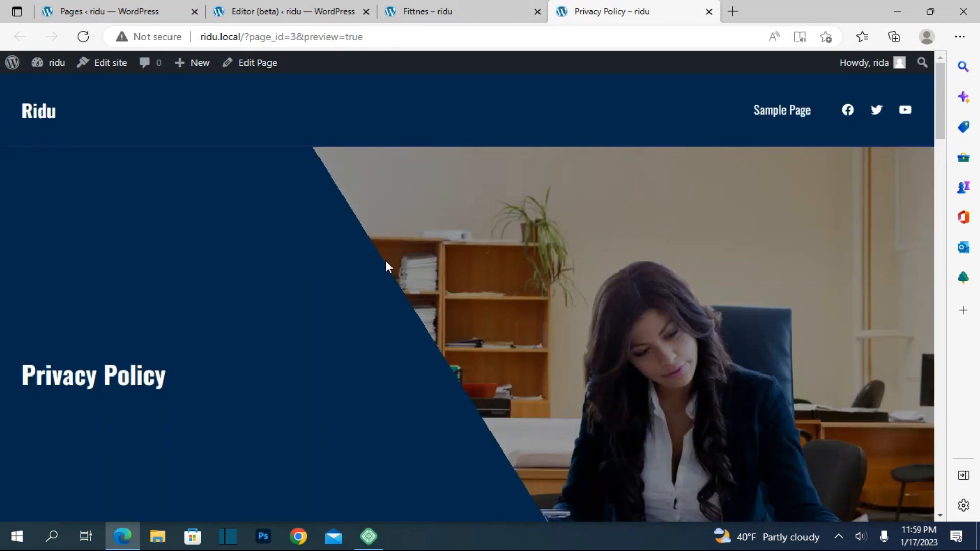
# Examine the Privacy Policy preview's comments, media, cookies and embedded content sections, then return to its banner.
pyautogui.scroll(-10, 384, 261)
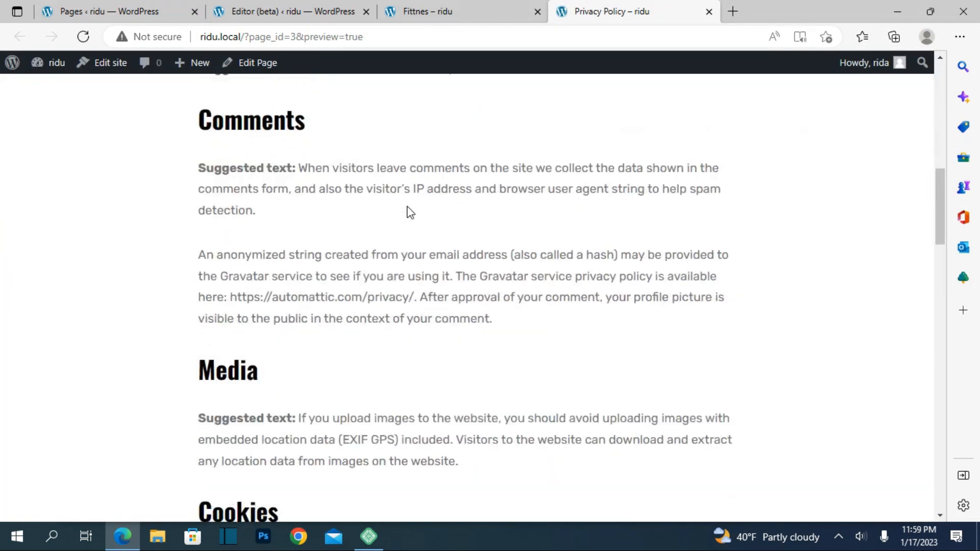
pyautogui.scroll(-4, 410, 212)
pyautogui.scroll(-4, 410, 211)
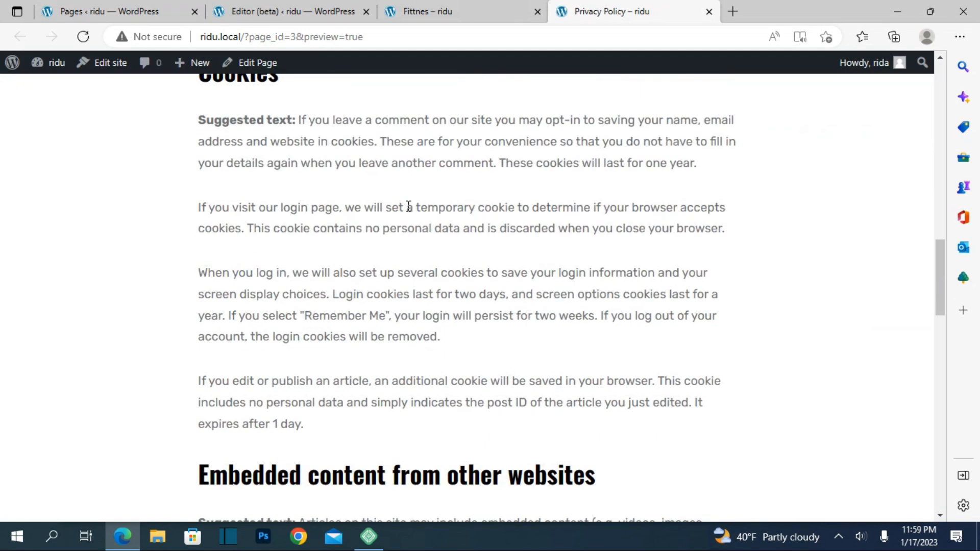
pyautogui.scroll(-5, 408, 206)
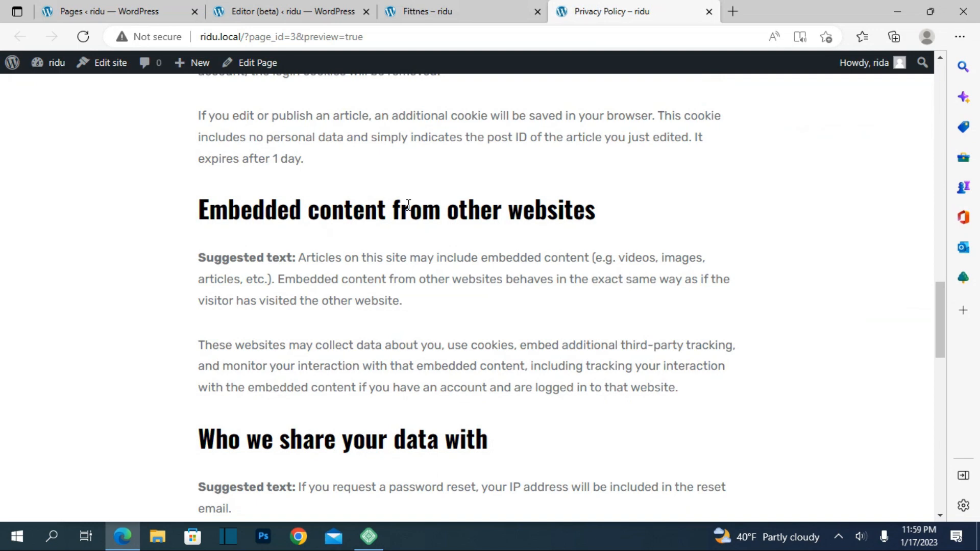
pyautogui.scroll(2, 408, 205)
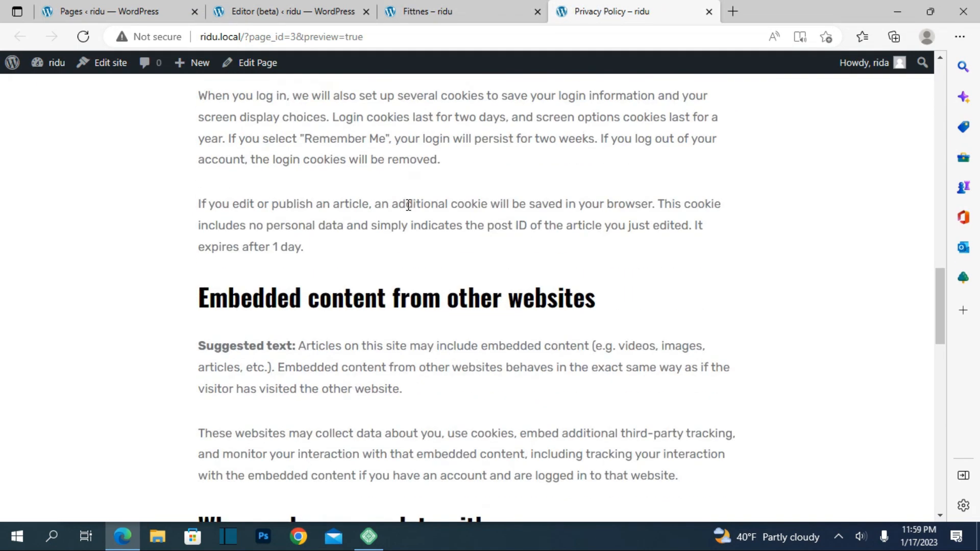
pyautogui.scroll(15, 409, 205)
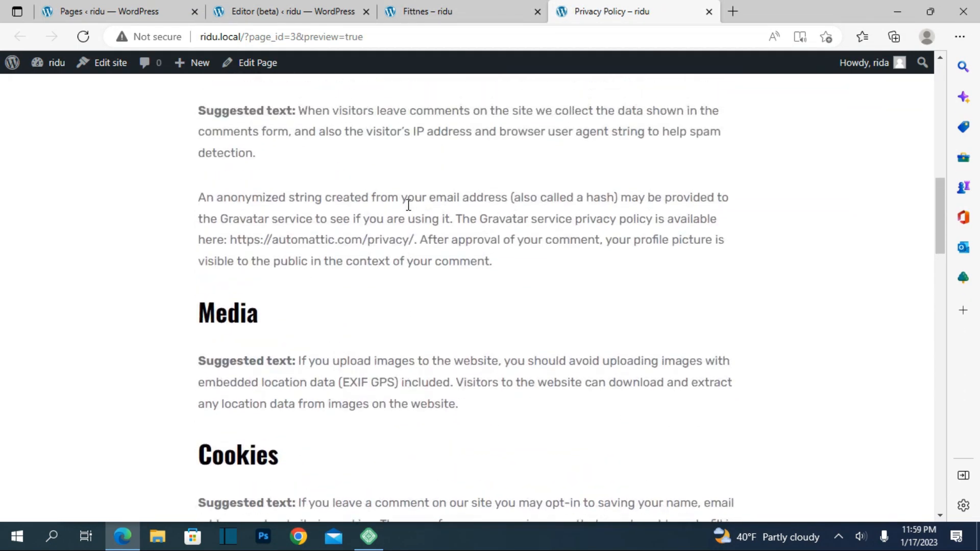
pyautogui.scroll(5, 408, 206)
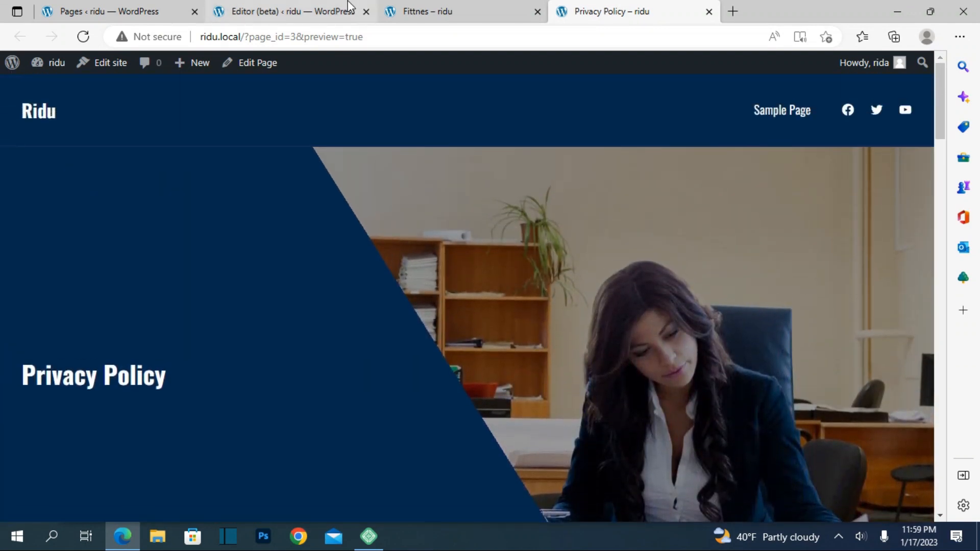
# Return to the live "Fittnes" post and examine its sidebar's search, About Us, Recent Posts, Categories, Archive and Tags blocks.
pyautogui.click(348, 3)
pyautogui.click(429, 11)
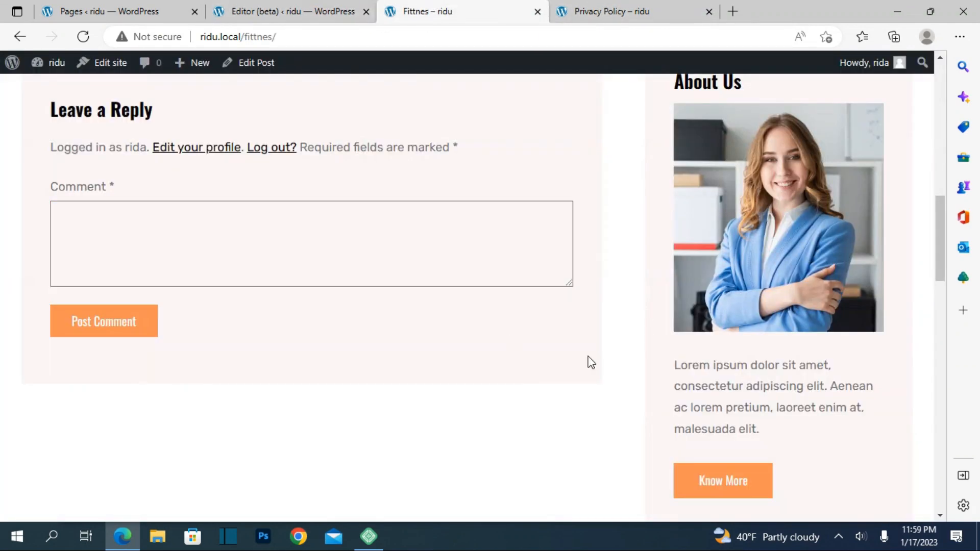
pyautogui.scroll(3, 671, 337)
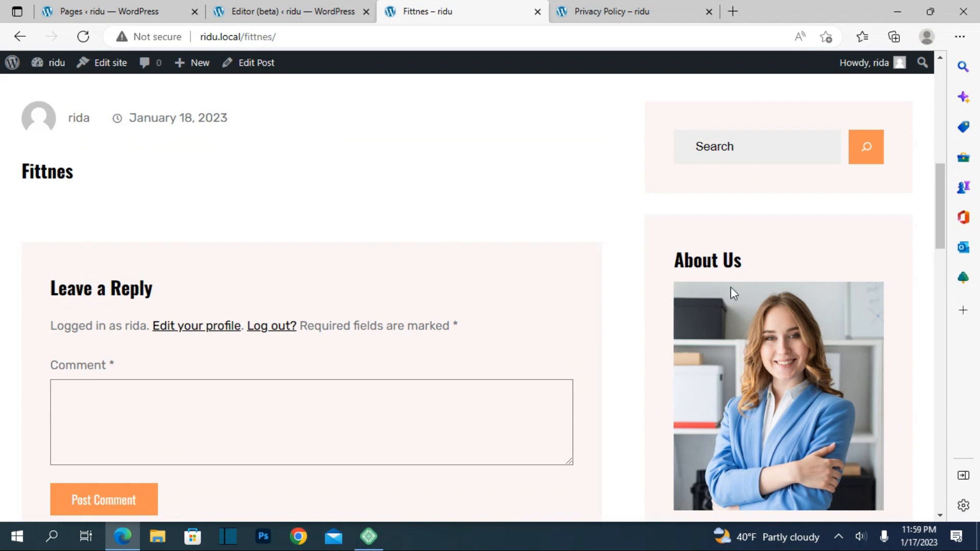
pyautogui.scroll(-6, 733, 301)
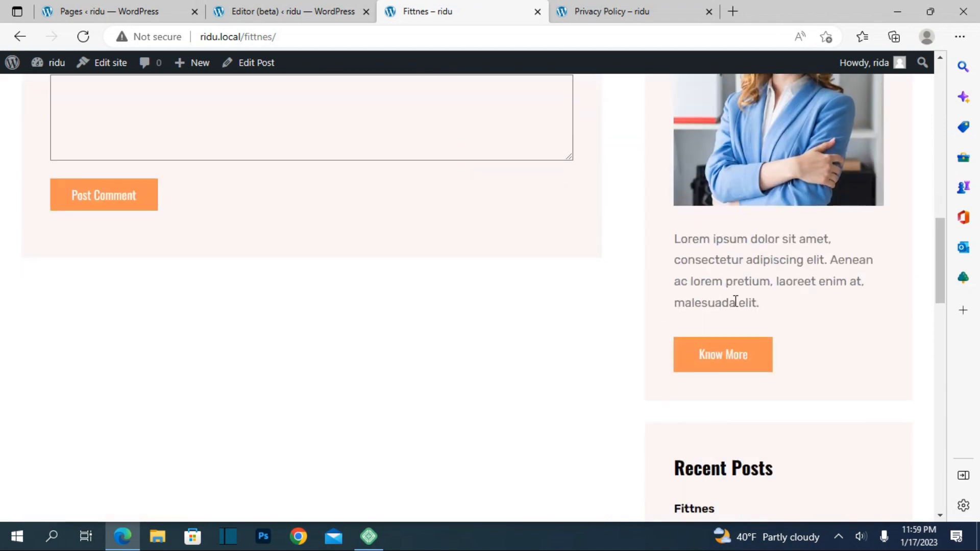
pyautogui.scroll(-5, 739, 286)
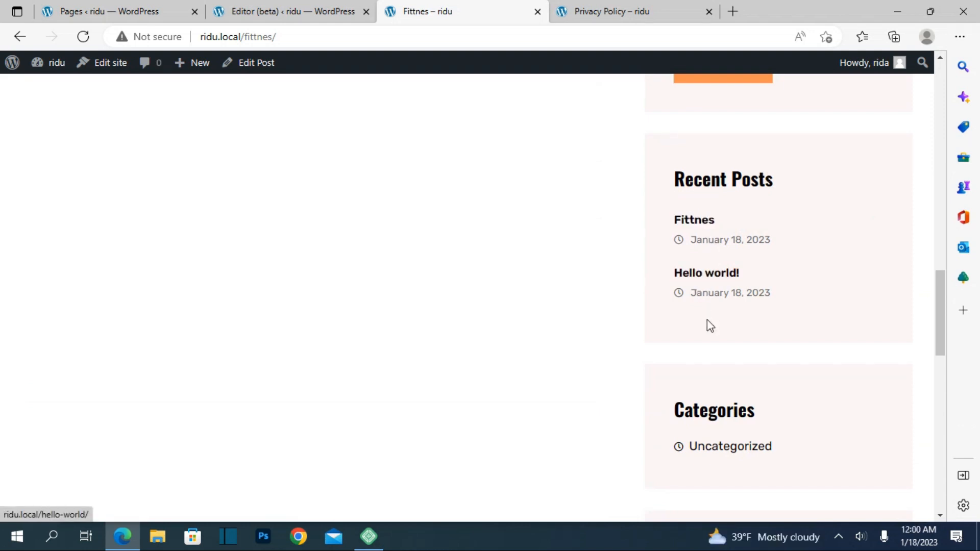
pyautogui.scroll(-4, 706, 322)
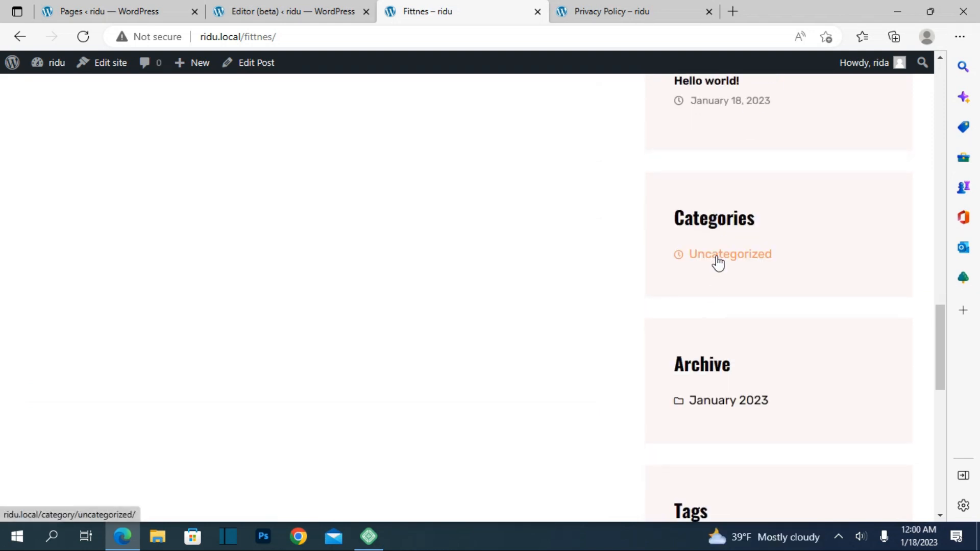
pyautogui.scroll(-3, 712, 436)
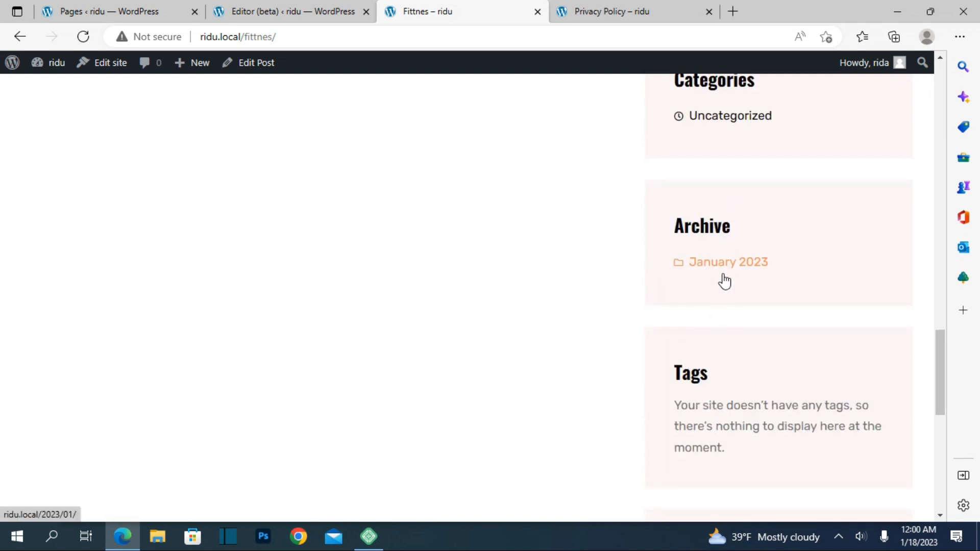
# Go to the admin list of all posts and open the live "Hello world!" post in a new browser tab.
pyautogui.scroll(6, 723, 279)
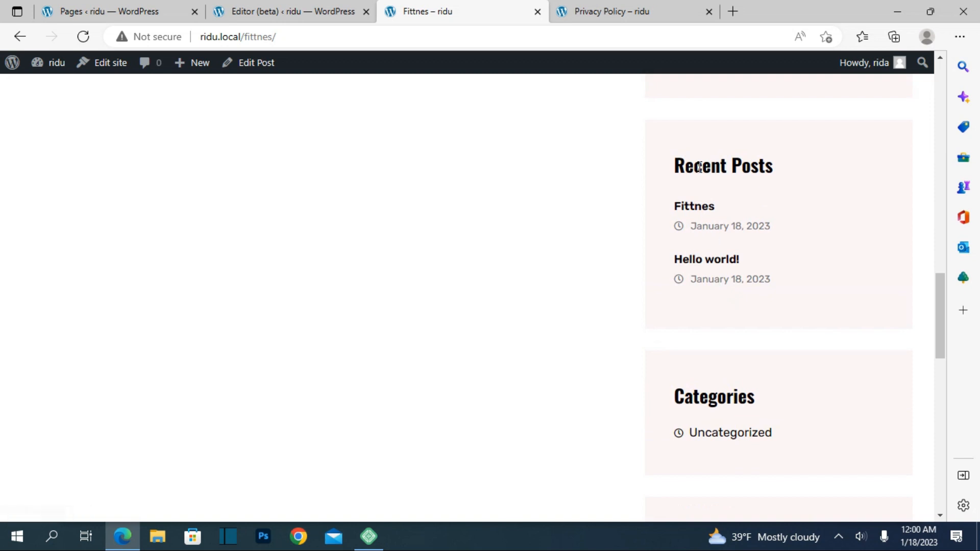
pyautogui.scroll(3, 705, 196)
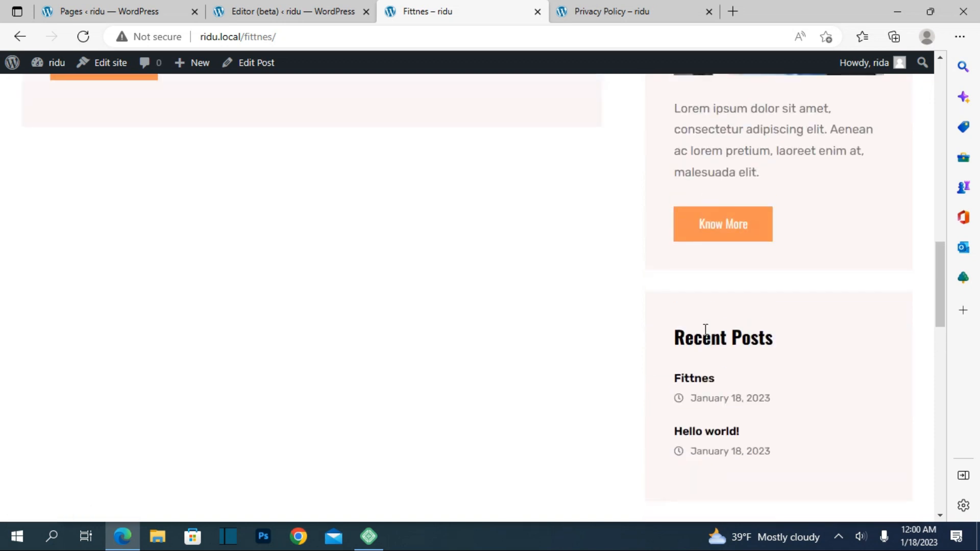
pyautogui.click(157, 6)
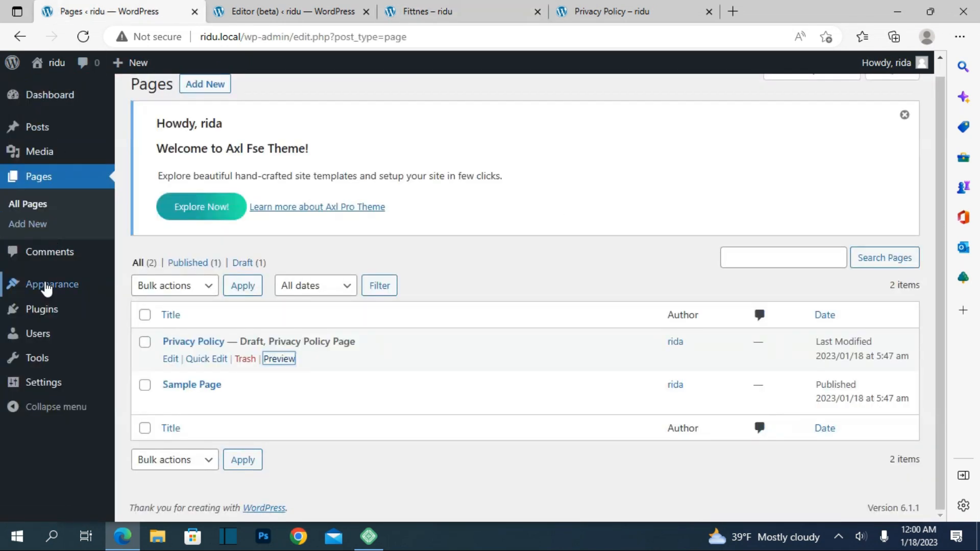
pyautogui.moveTo(35, 155)
pyautogui.click(35, 126)
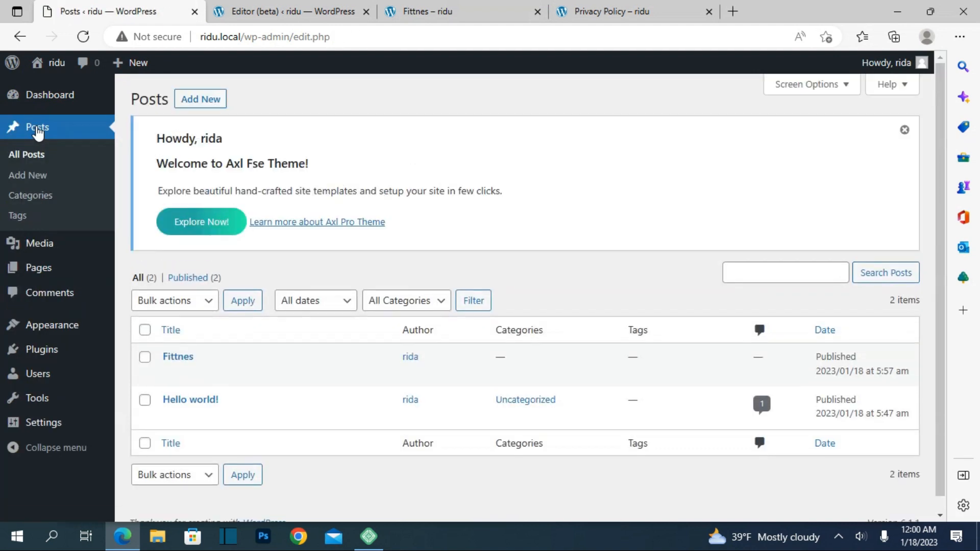
pyautogui.scroll(-1, 250, 280)
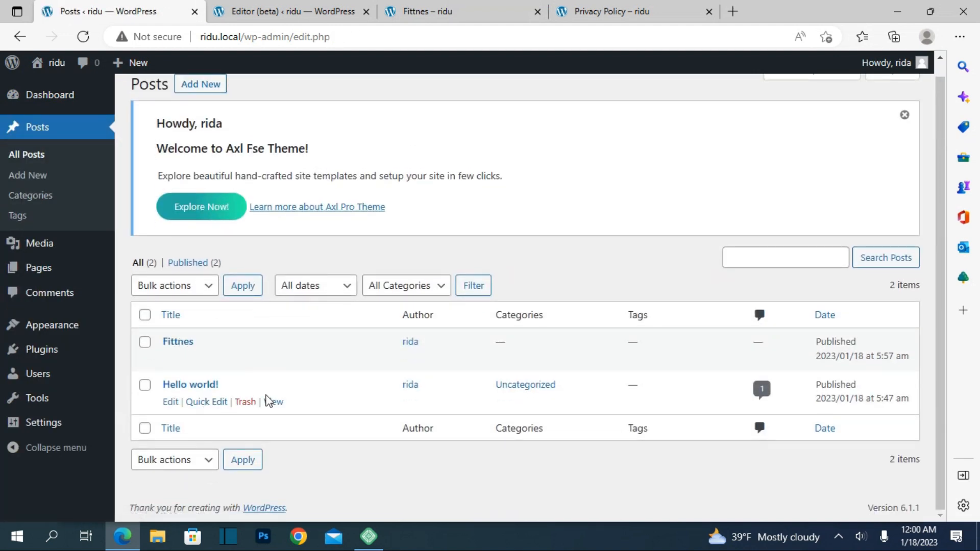
pyautogui.click(272, 402)
pyautogui.rightClick(272, 402)
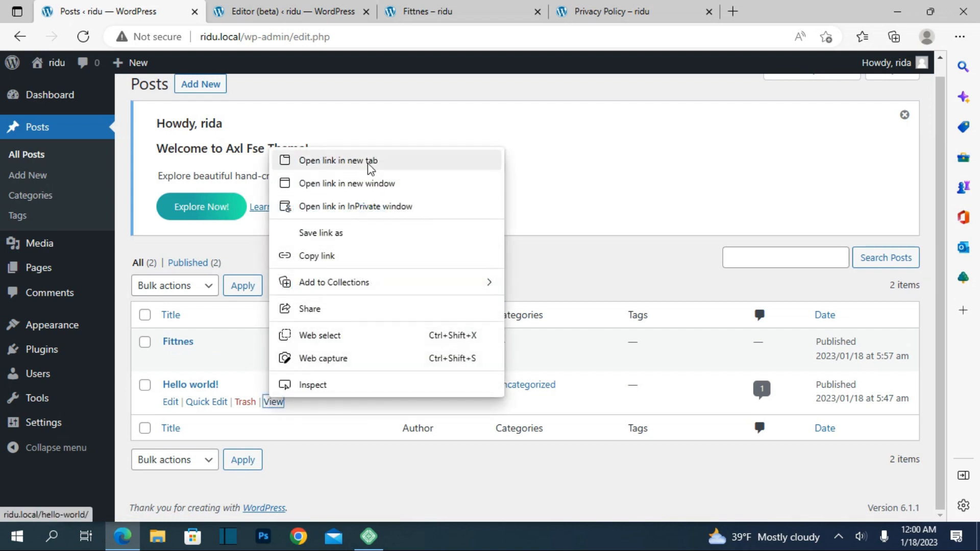
pyautogui.click(367, 100)
pyautogui.click(704, 10)
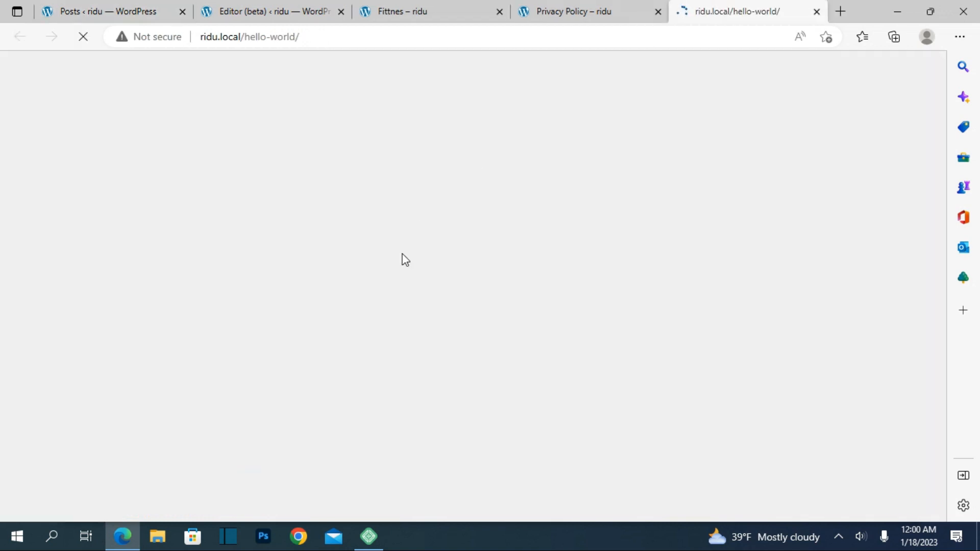
# Examine the "Hello world!" post's category, comment, reply form and sidebar blocks, then return to its banner.
pyautogui.scroll(-15, 412, 235)
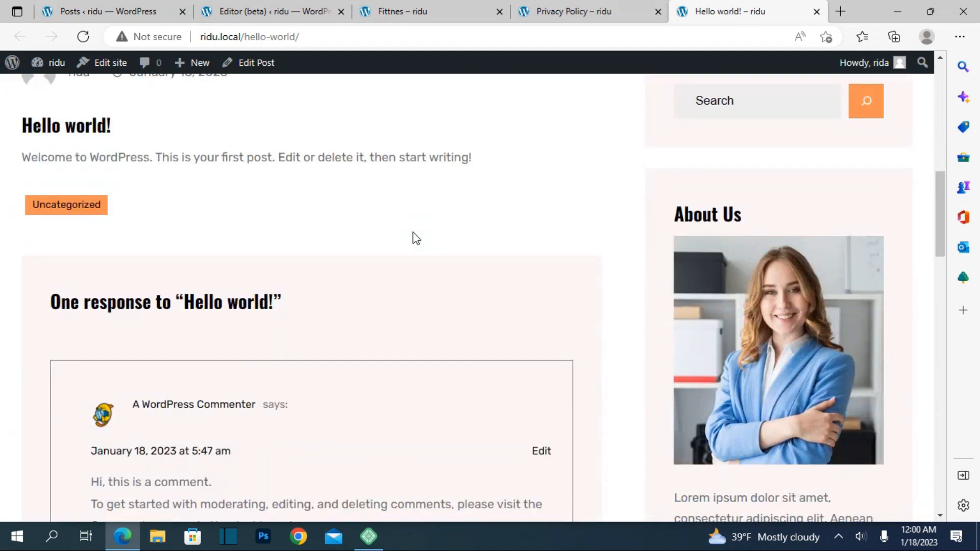
pyautogui.scroll(-4, 415, 228)
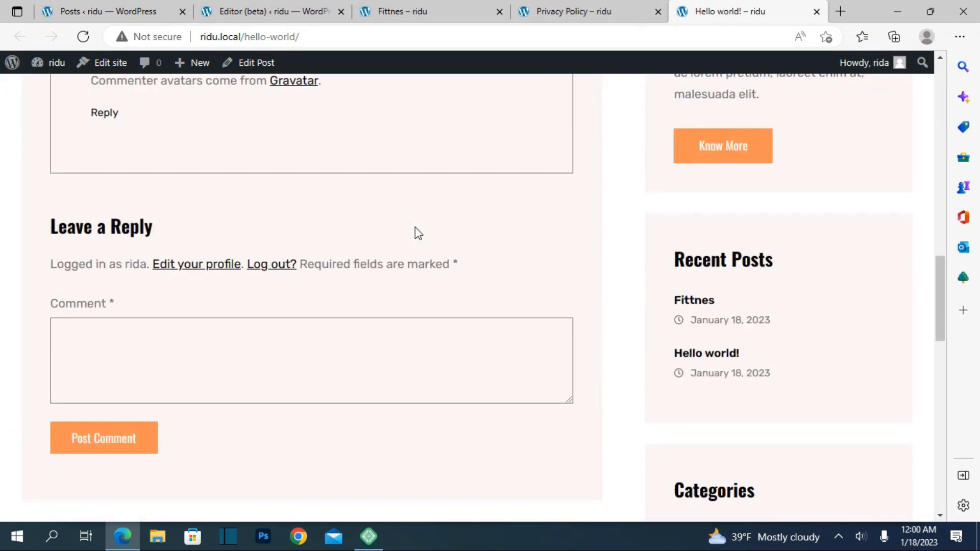
pyautogui.scroll(10, 415, 228)
pyautogui.scroll(8, 414, 228)
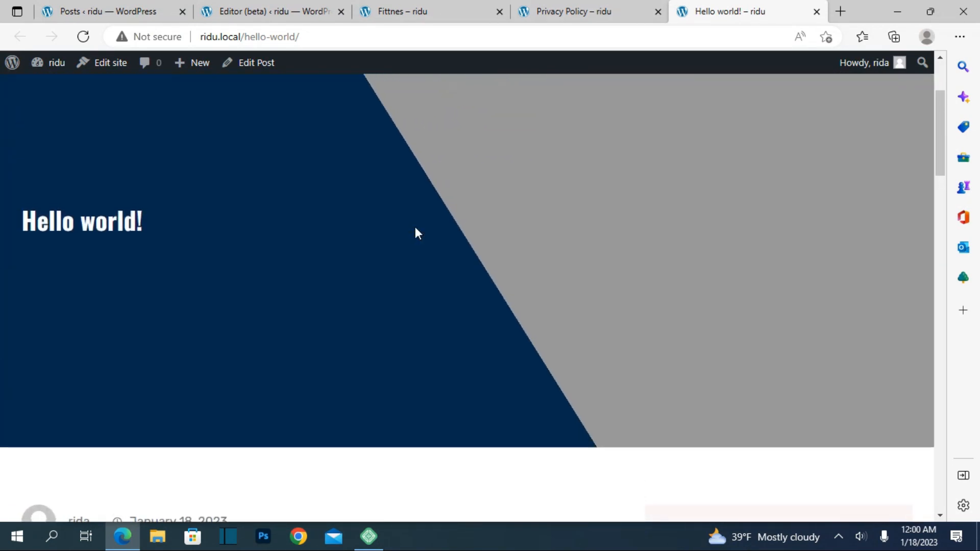
# Move the "Hello world!" post to the trash from the admin posts list and close its live browser tab.
pyautogui.click(114, 10)
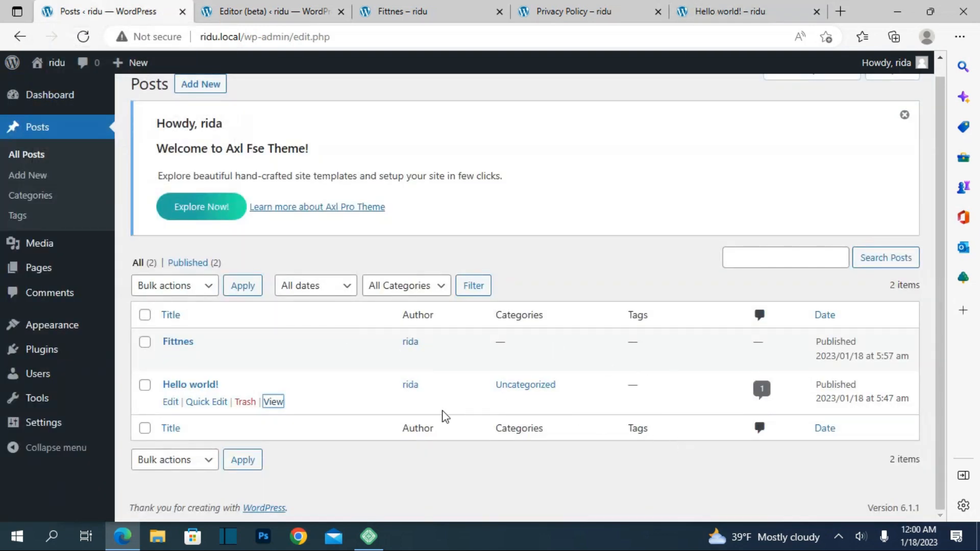
pyautogui.click(247, 404)
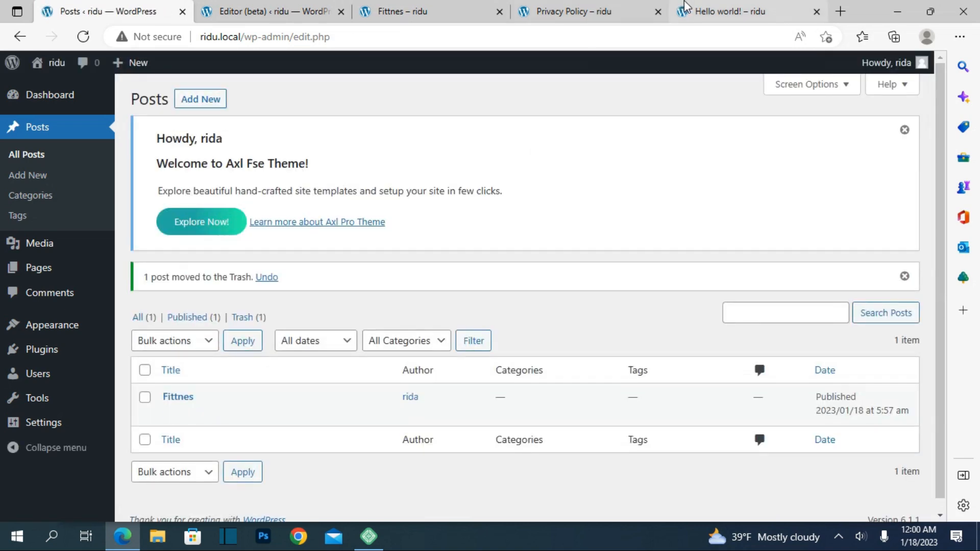
pyautogui.click(697, 10)
pyautogui.click(814, 11)
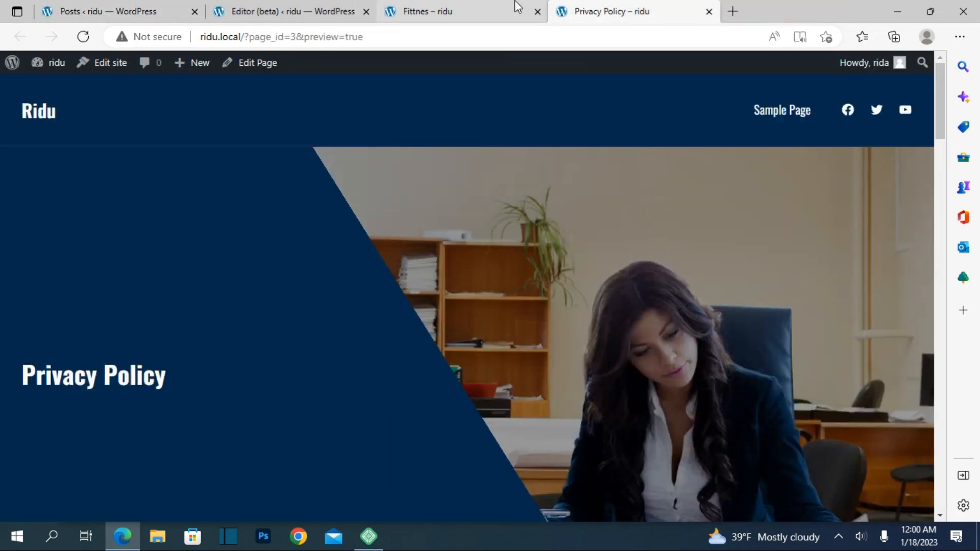
# Reload the live "Fittnes" post and check its sidebar's Recent Posts, Categories, Archive and Tags blocks.
pyautogui.click(521, 6)
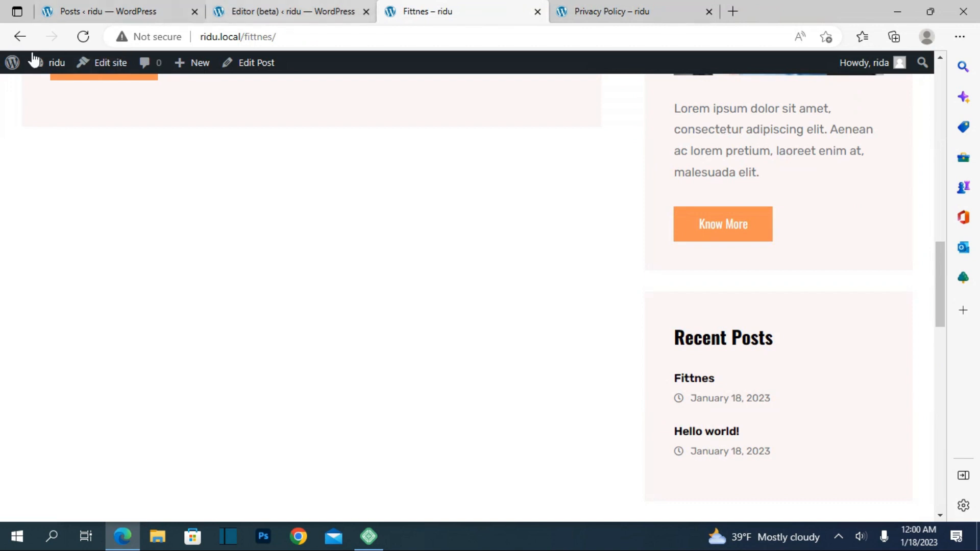
pyautogui.click(80, 38)
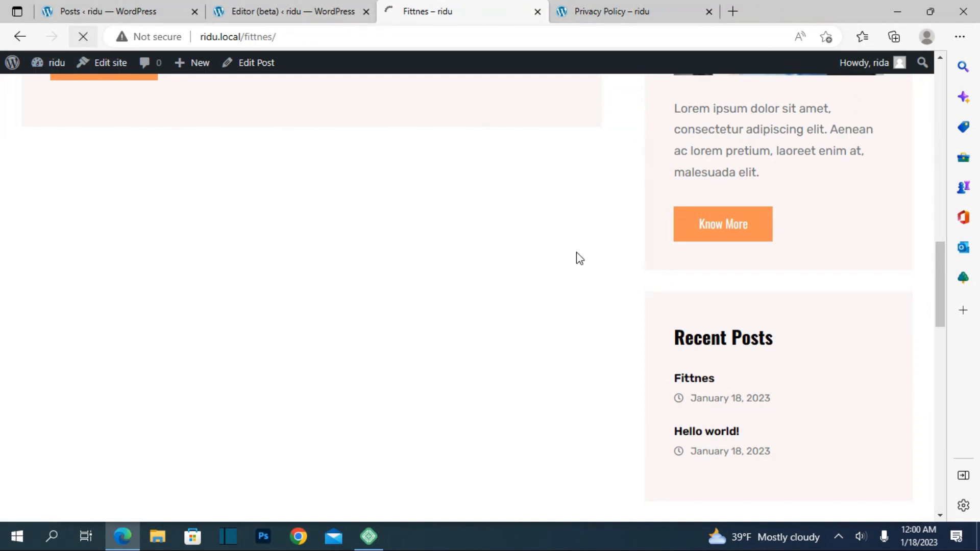
pyautogui.scroll(-10, 600, 288)
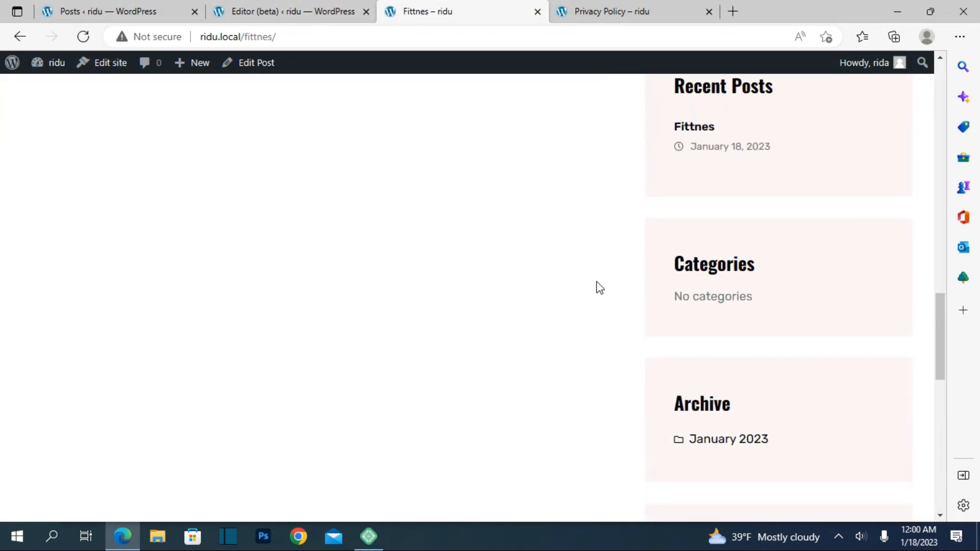
pyautogui.scroll(15, 600, 288)
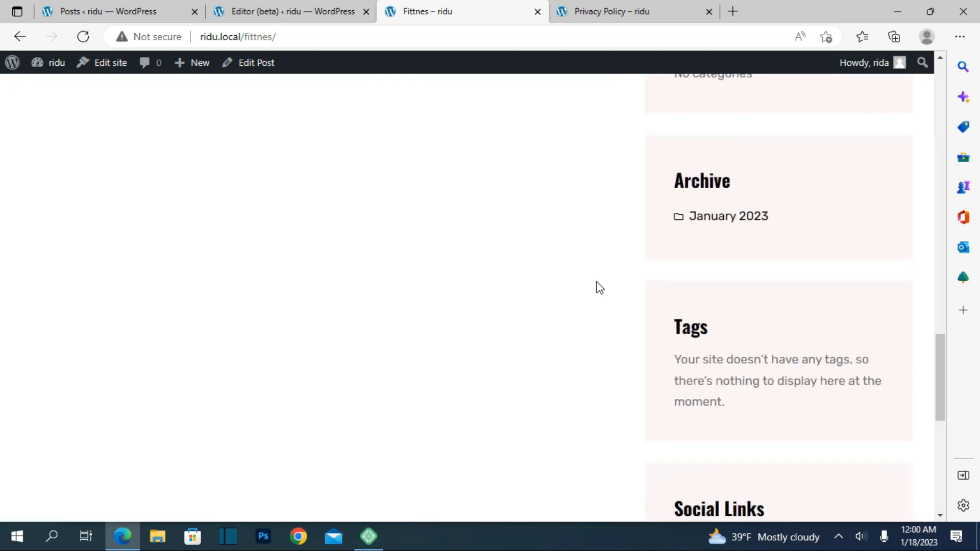
pyautogui.scroll(-4, 599, 288)
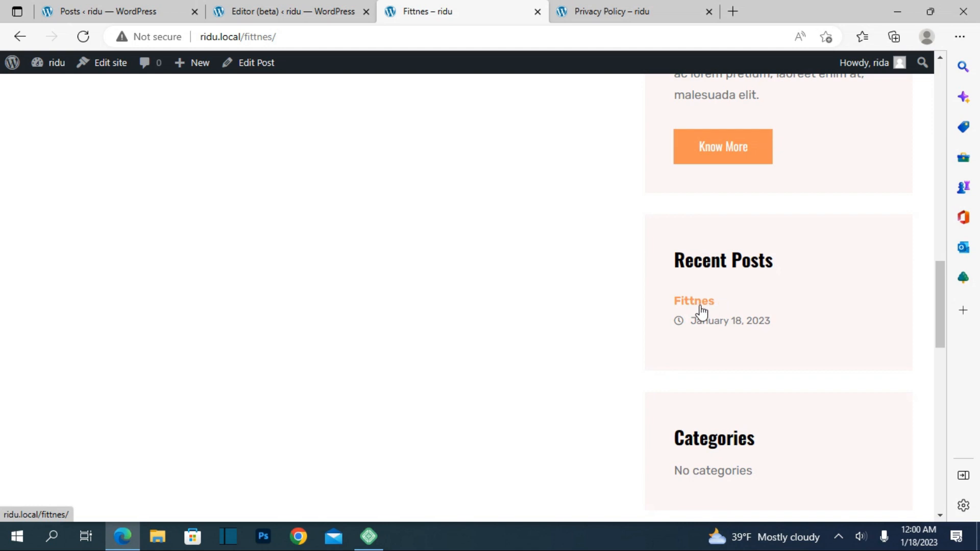
pyautogui.scroll(8, 324, 229)
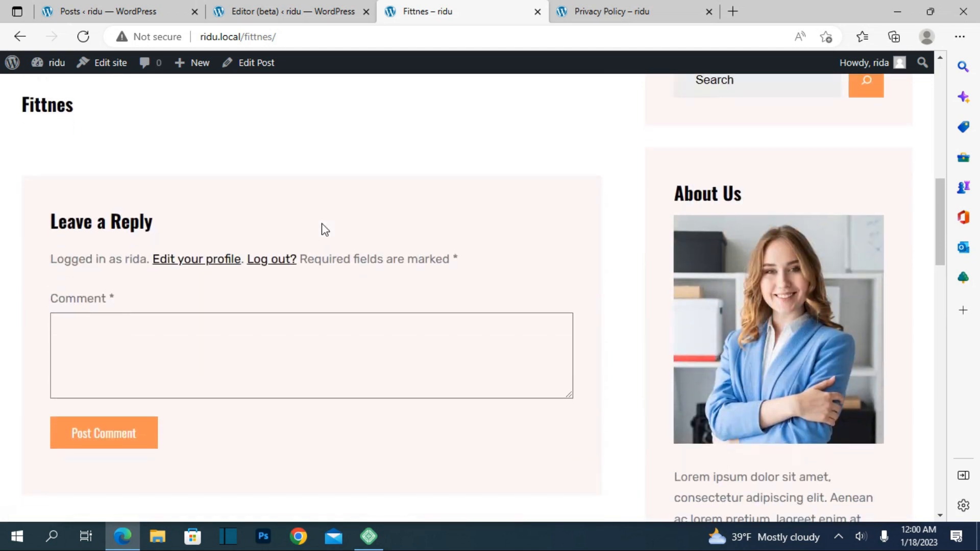
pyautogui.scroll(3, 324, 229)
# Go back from the Home template in the site editor to the live homepage and examine it down to the footer.
pyautogui.click(243, 7)
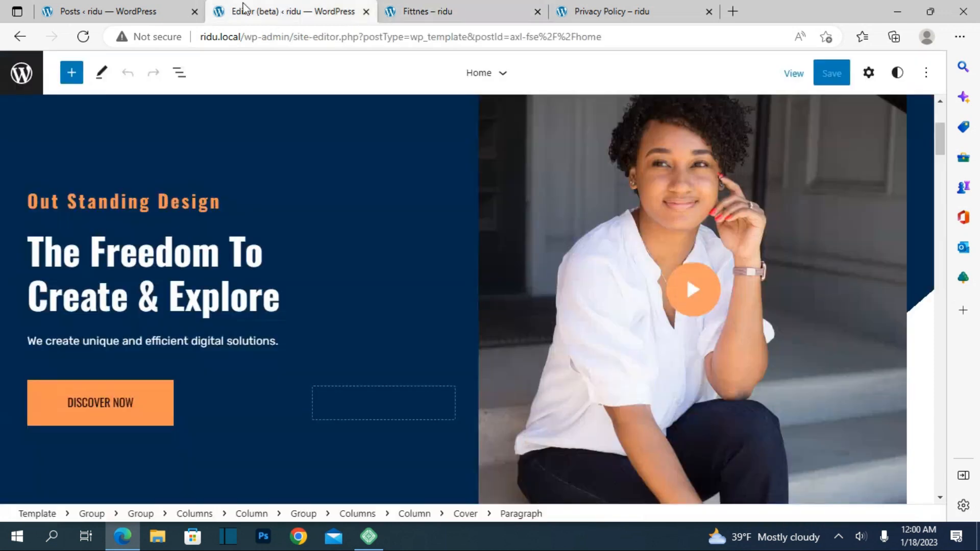
pyautogui.click(23, 43)
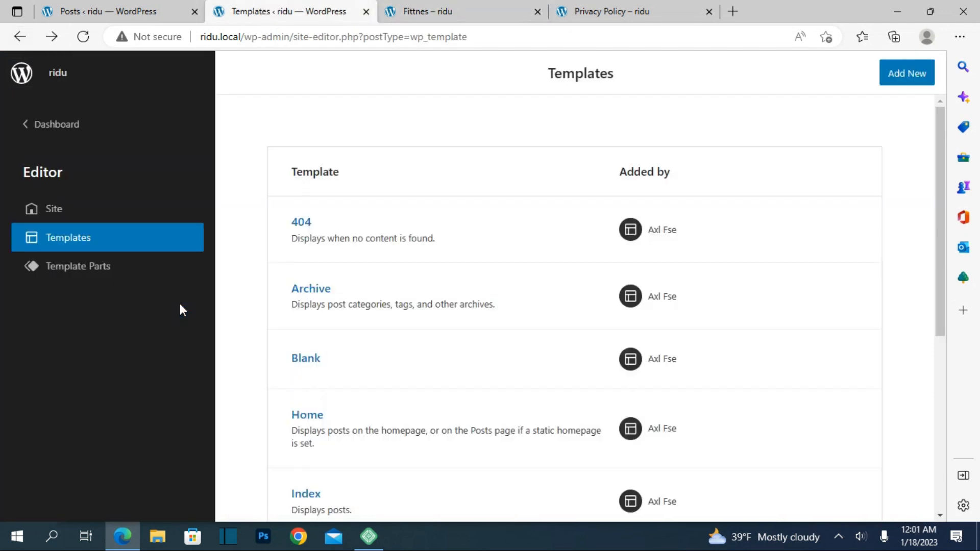
pyautogui.click(20, 37)
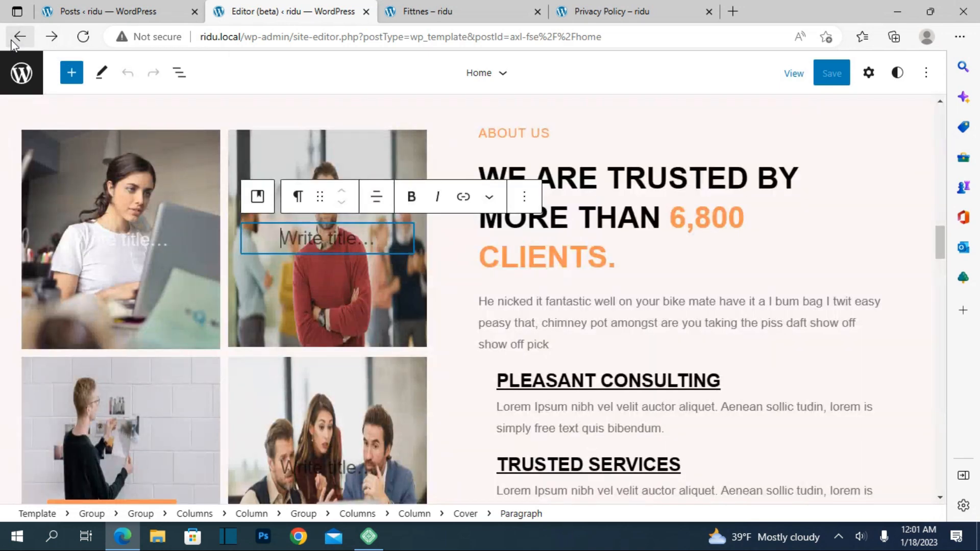
pyautogui.click(18, 38)
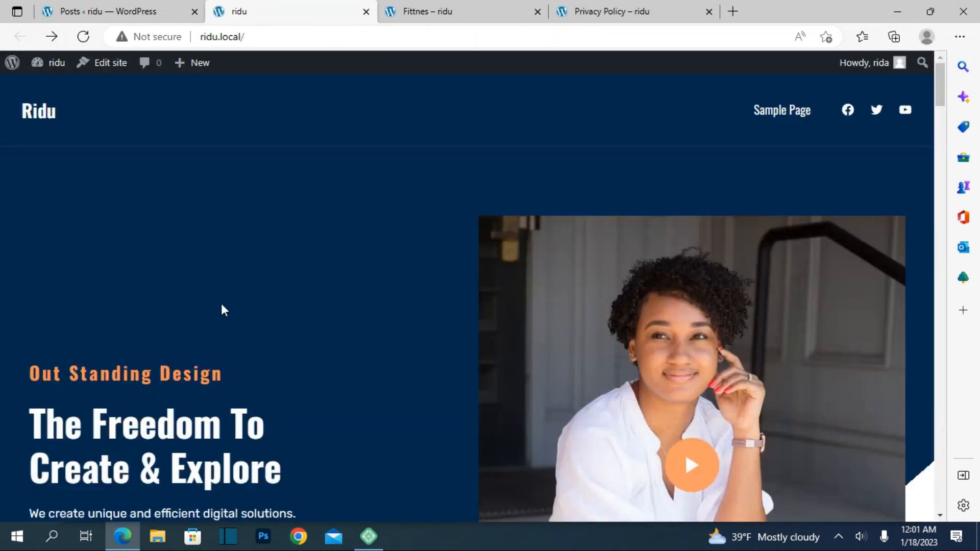
pyautogui.scroll(-5, 222, 303)
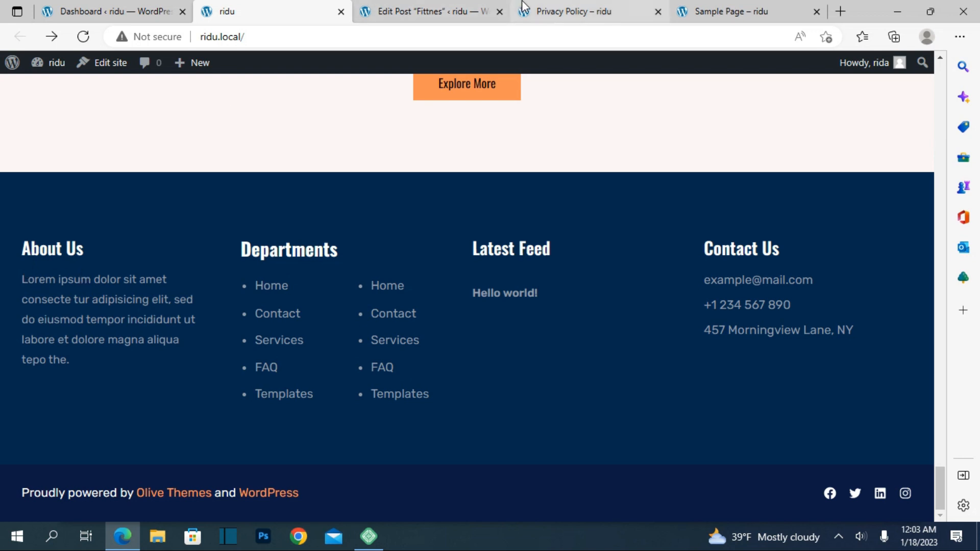
# Look at the Privacy Policy preview and the live Sample Page, then close the Sample Page browser tab.
pyautogui.click(375, 6)
pyautogui.click(586, 9)
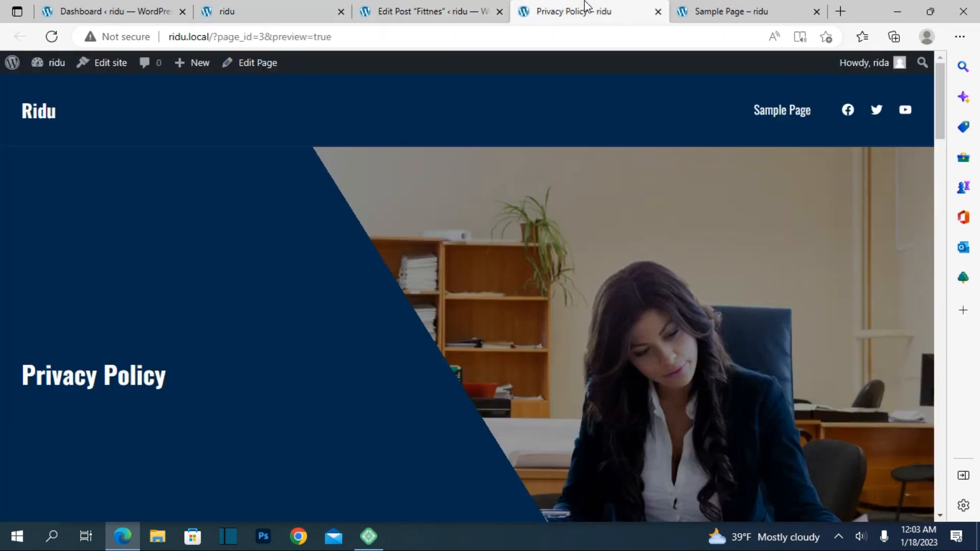
pyautogui.click(684, 9)
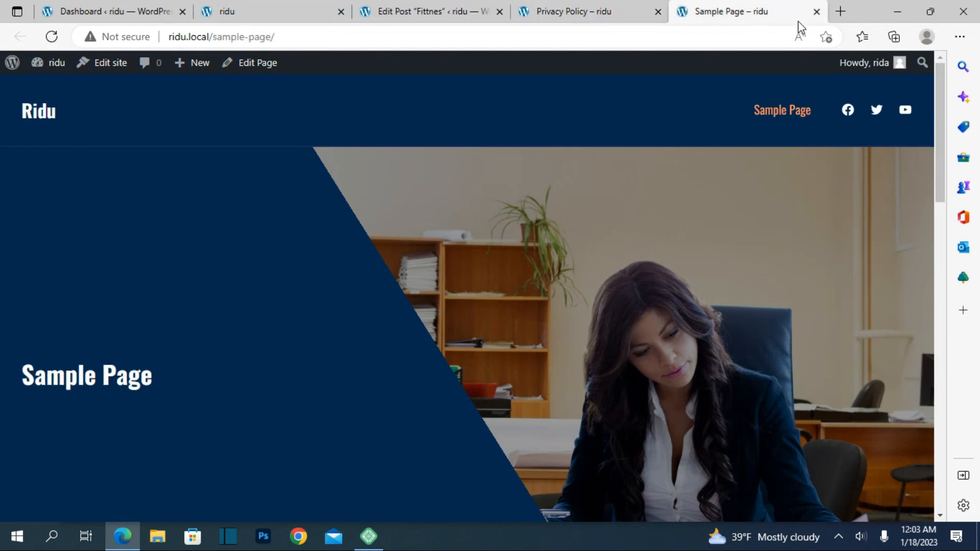
pyautogui.click(817, 12)
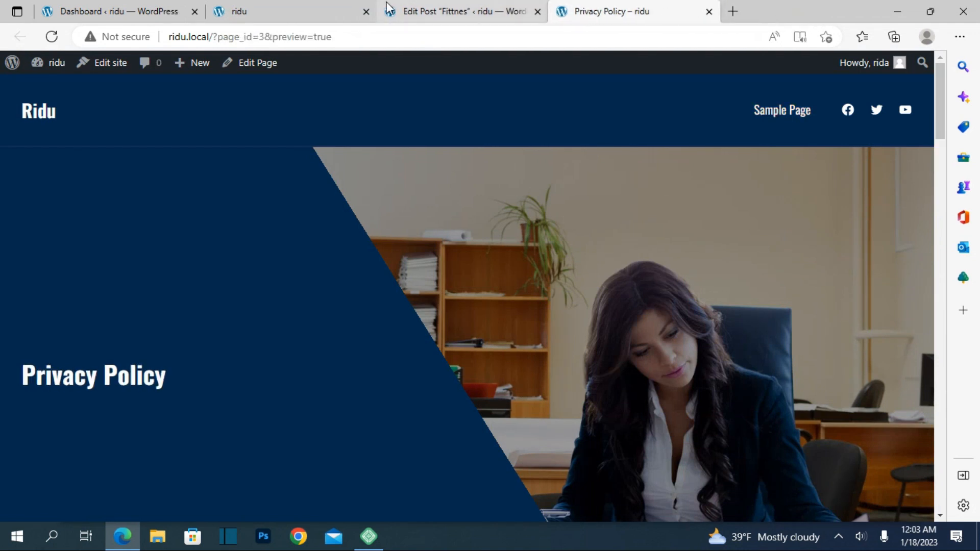
# Leave the "Fittnes" post editor without saving the changes and return to the live post.
pyautogui.click(434, 10)
pyautogui.click(19, 36)
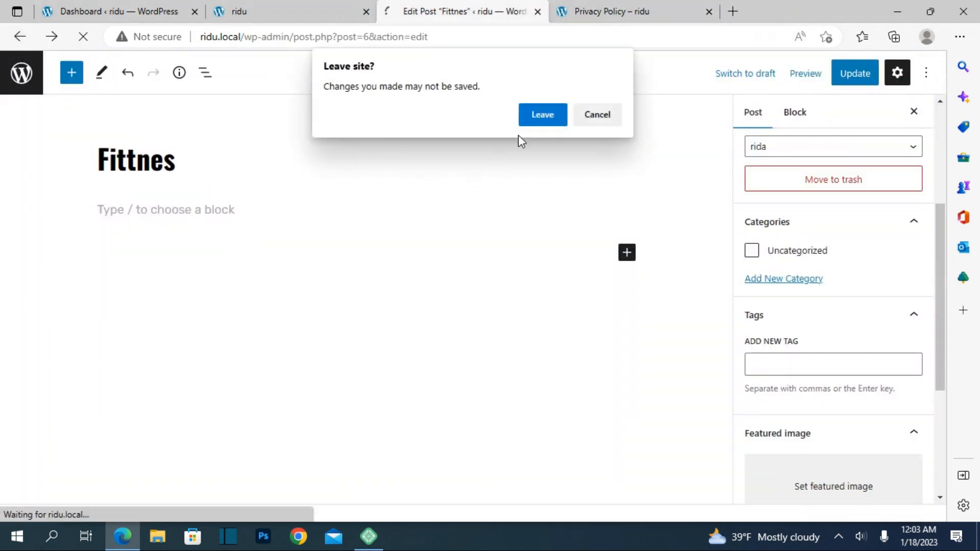
pyautogui.click(537, 118)
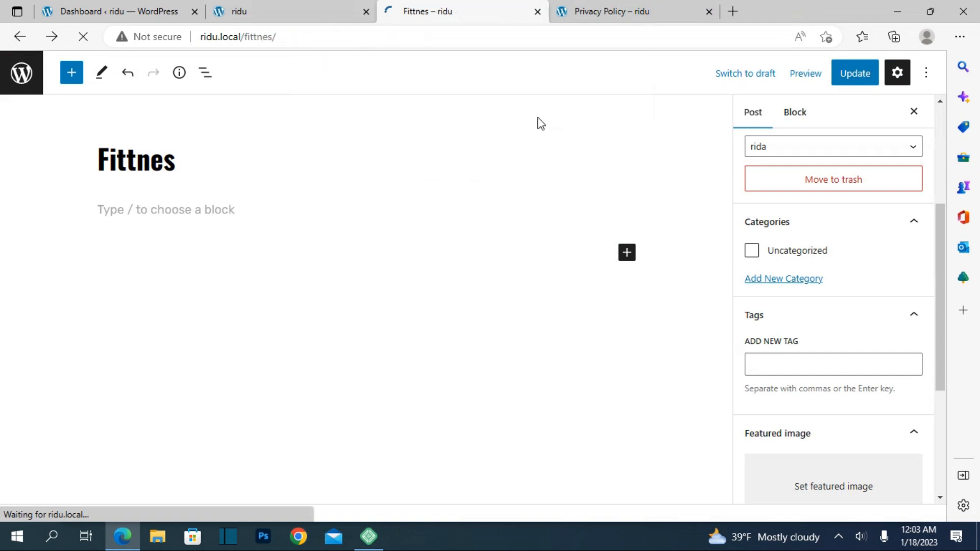
# Examine the live "Fittnes" post's comment form and its sidebar's search and About Us blocks.
pyautogui.scroll(-10, 536, 401)
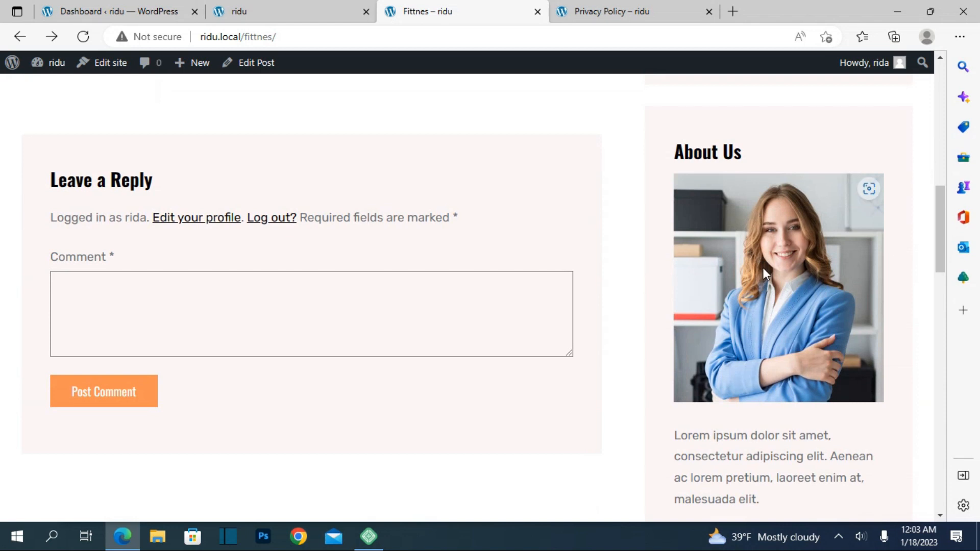
pyautogui.scroll(-3, 763, 267)
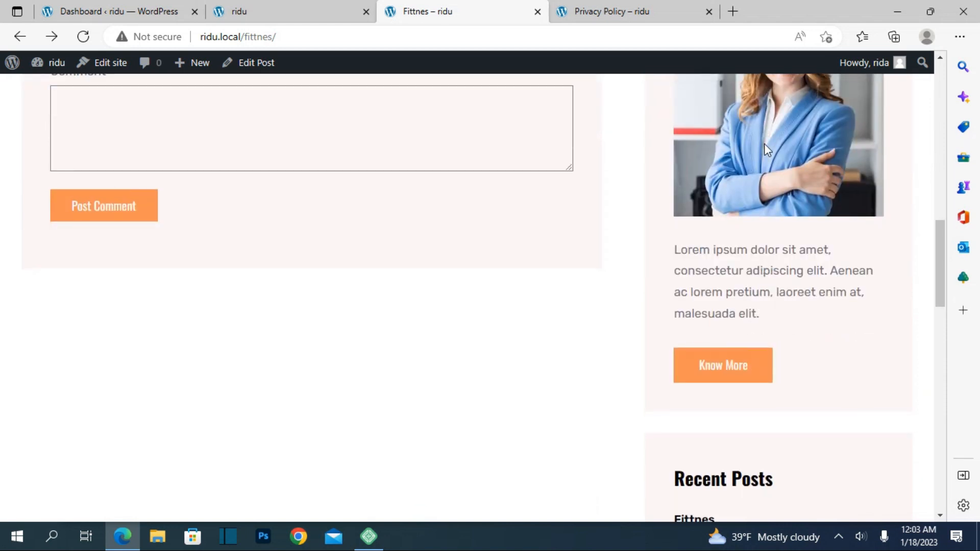
pyautogui.scroll(3, 763, 148)
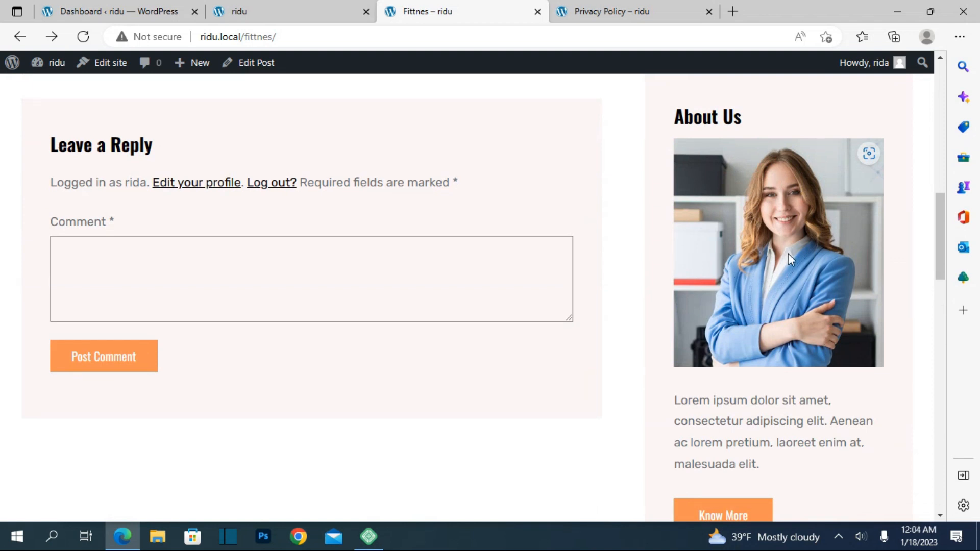
pyautogui.scroll(-2, 761, 351)
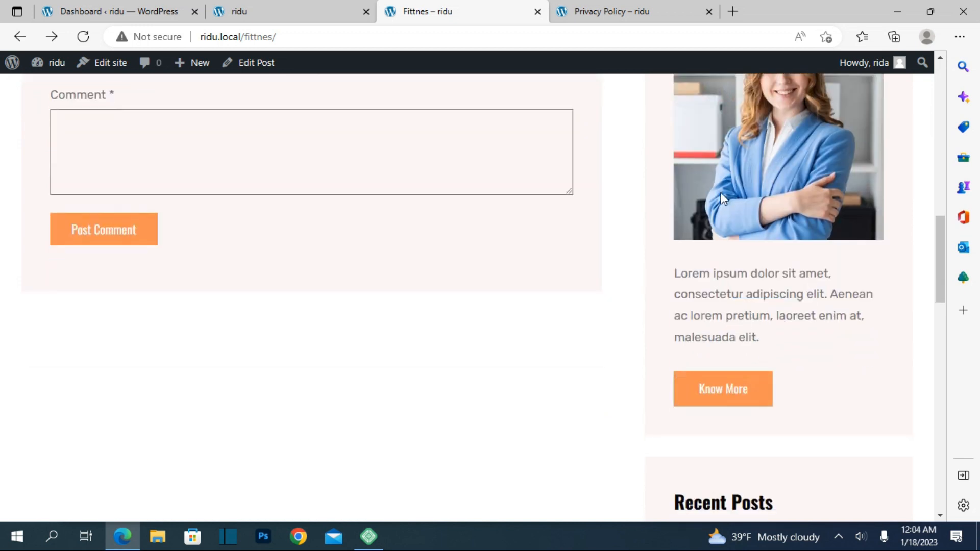
pyautogui.scroll(2, 736, 198)
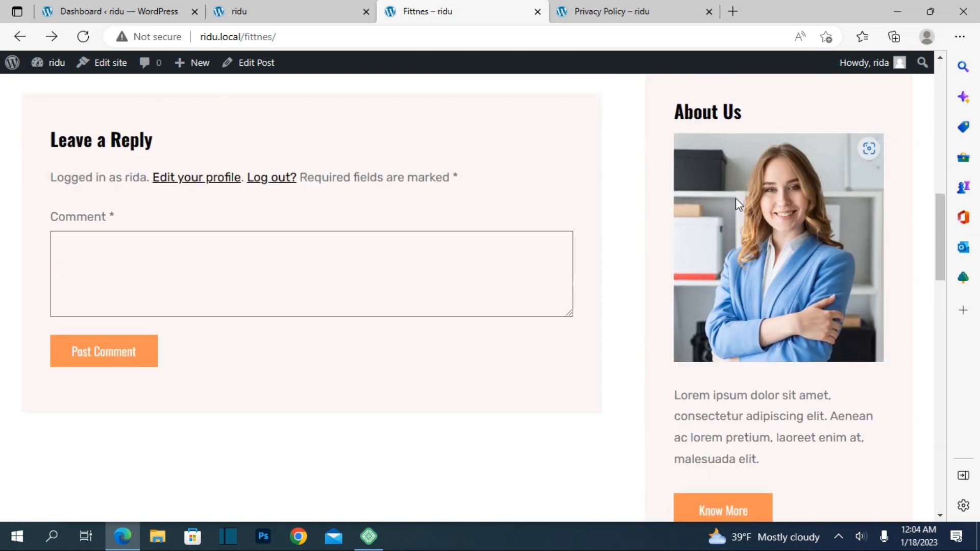
pyautogui.scroll(3, 736, 198)
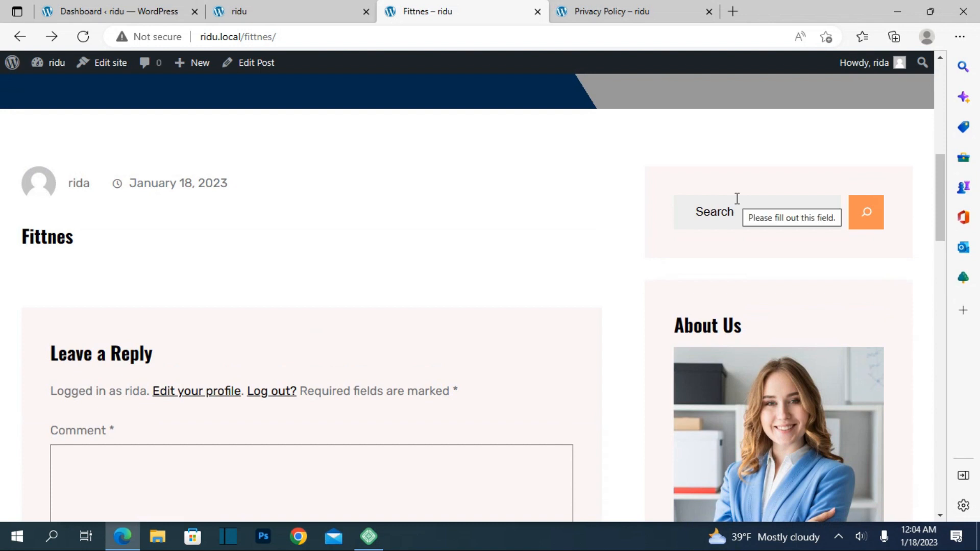